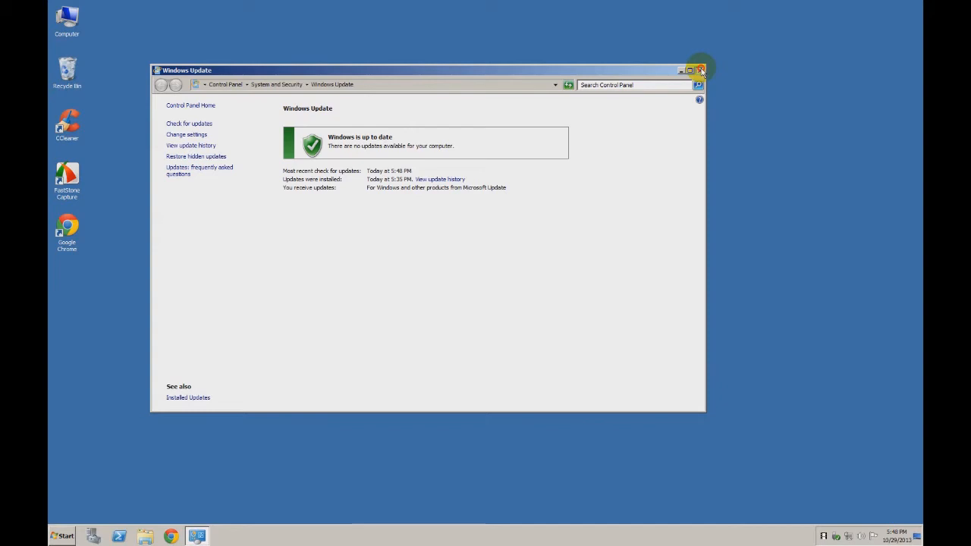
Step: Close Windows Update, search the installed programs for "server" and open Server Manager
click(700, 70)
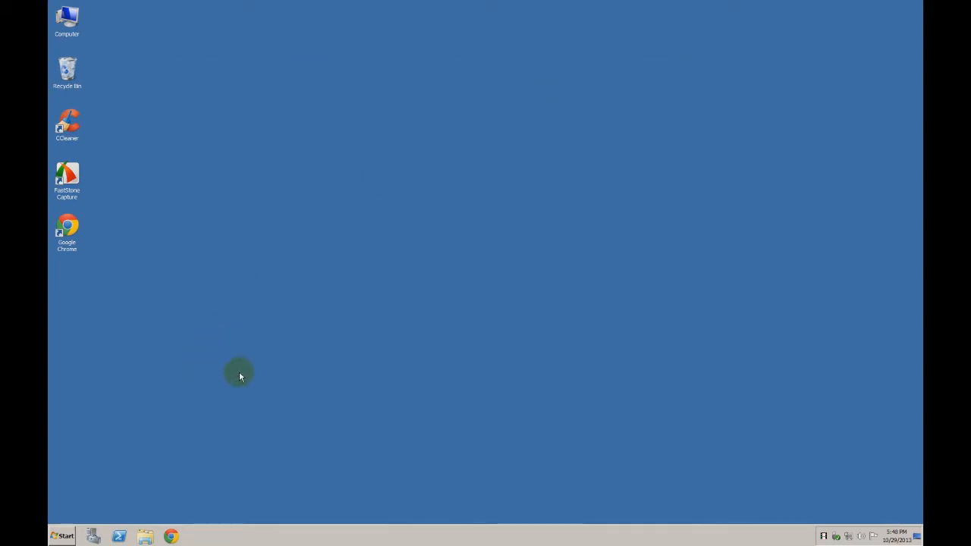
click(63, 541)
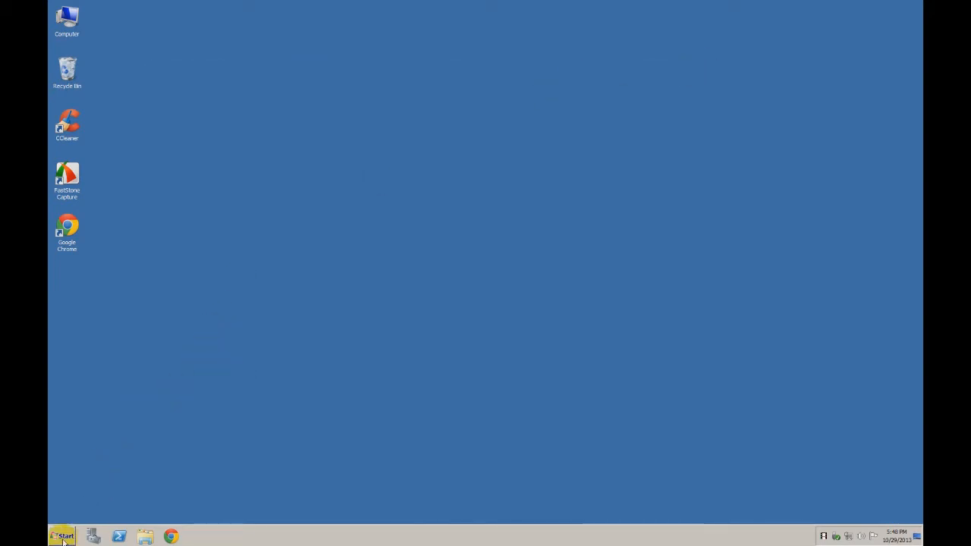
click(64, 541)
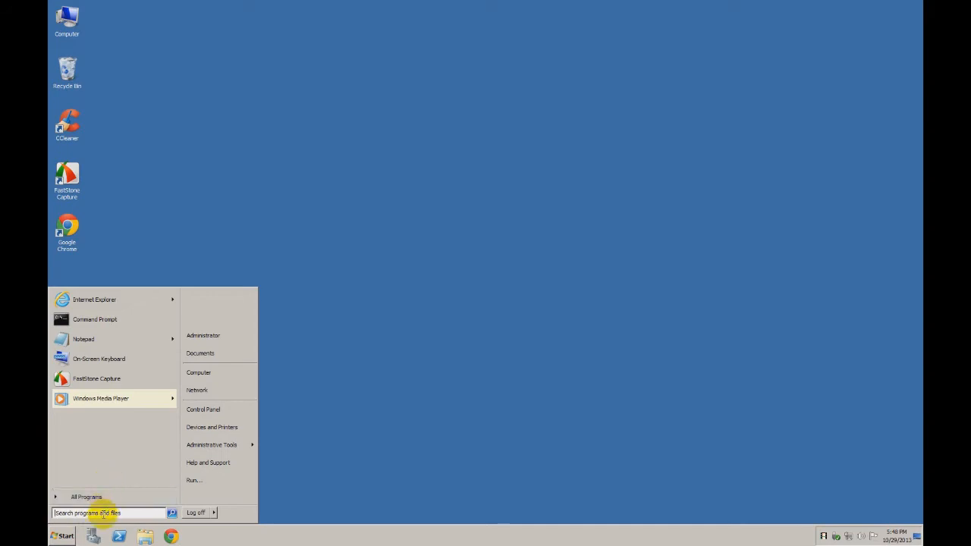
text(server)
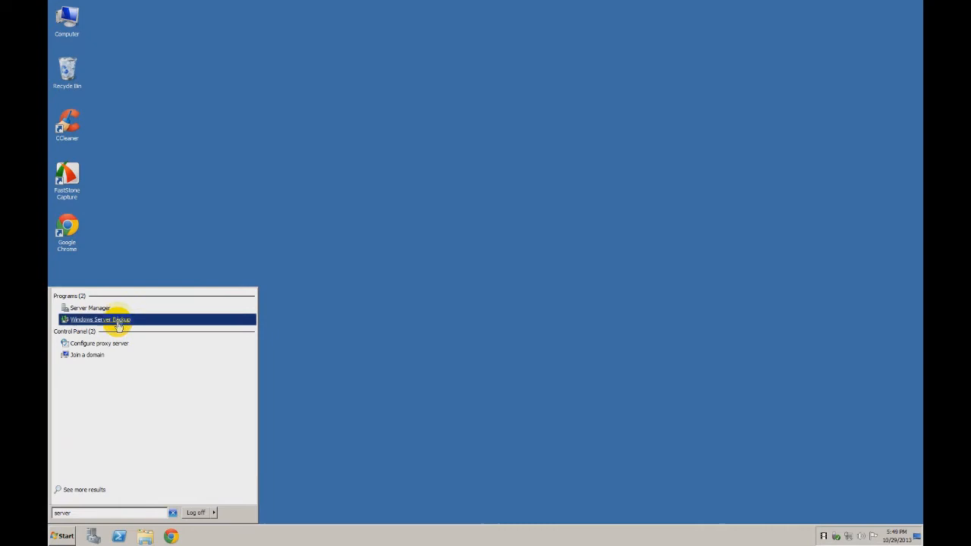
click(91, 308)
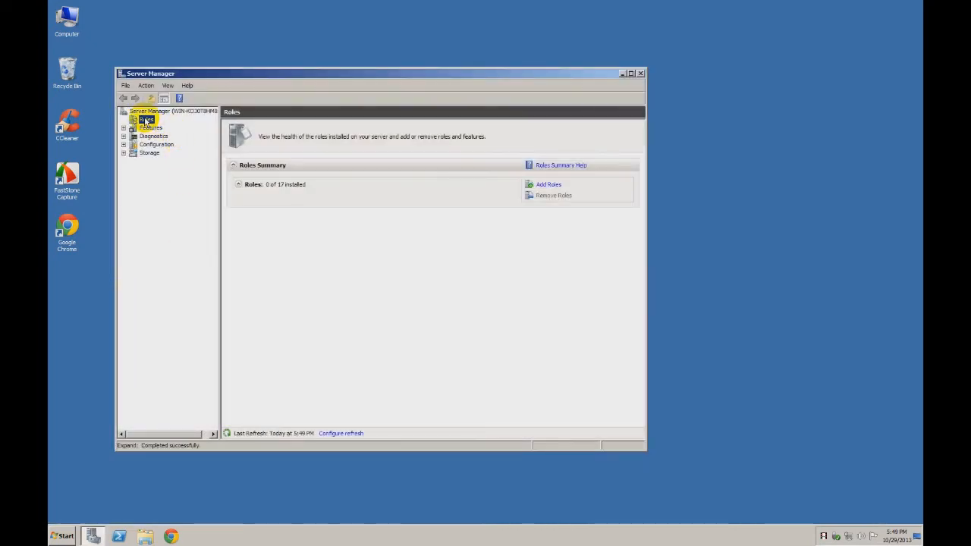
Step: Start adding a server role and select Hyper-V as the role to install
click(544, 186)
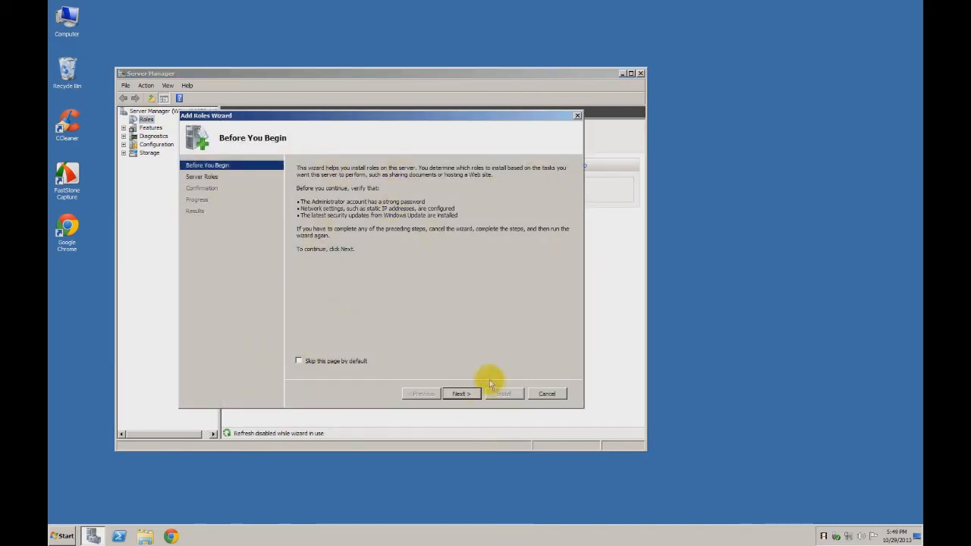
click(462, 394)
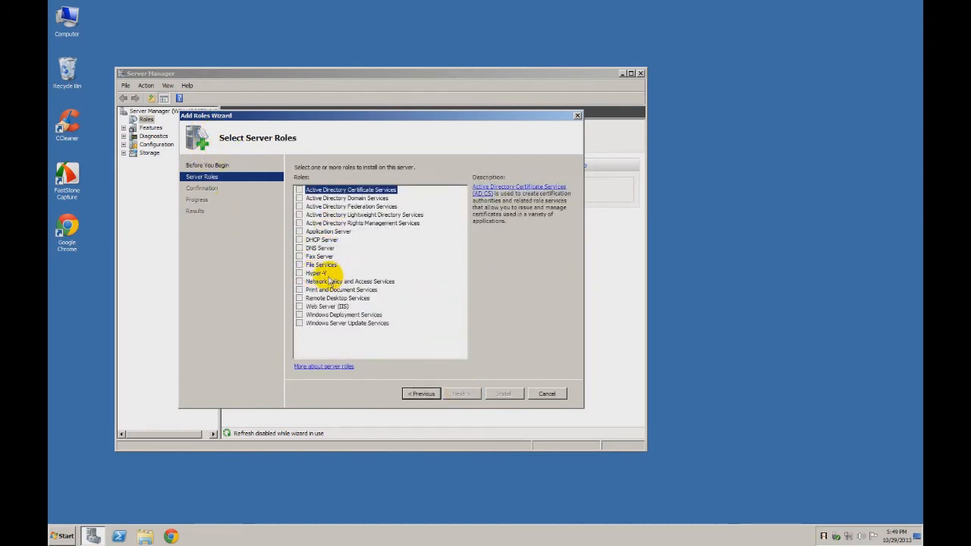
click(300, 274)
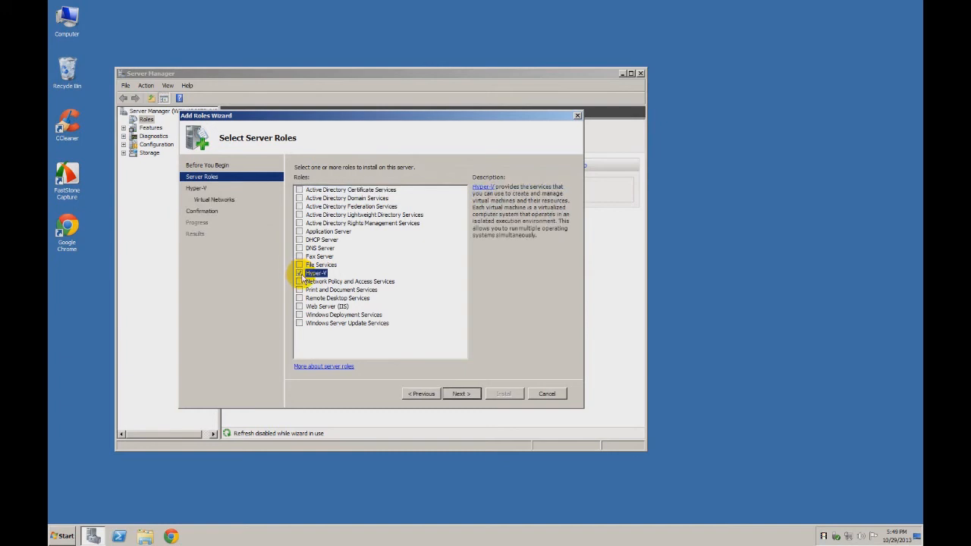
click(458, 394)
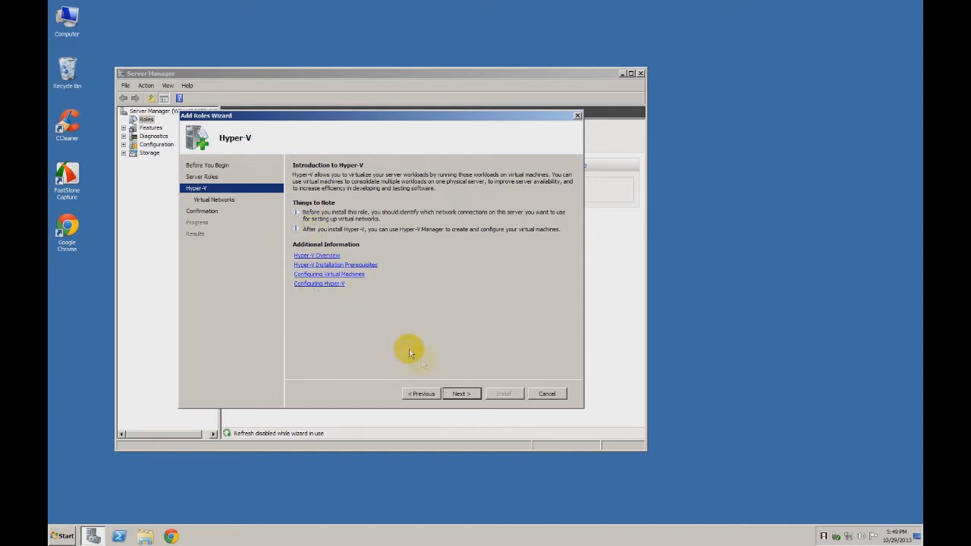
Step: Create the virtual network on Local Area Connection 2 and install the Hyper-V role, closing the wizard once it finishes
click(471, 394)
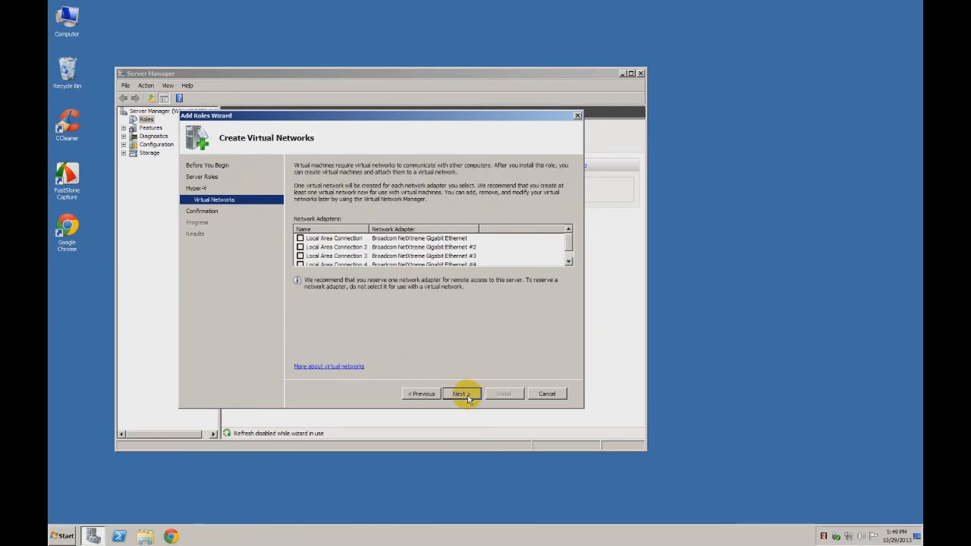
click(567, 240)
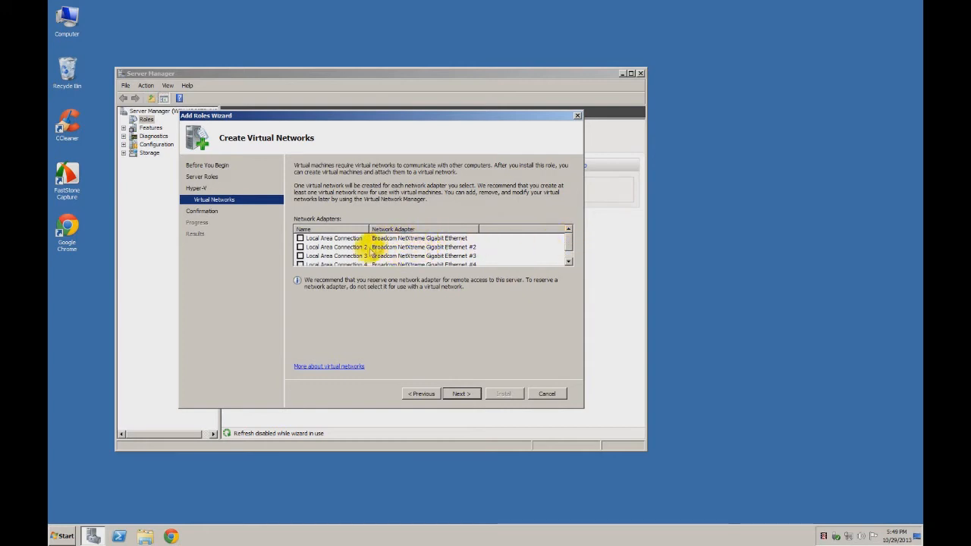
click(299, 247)
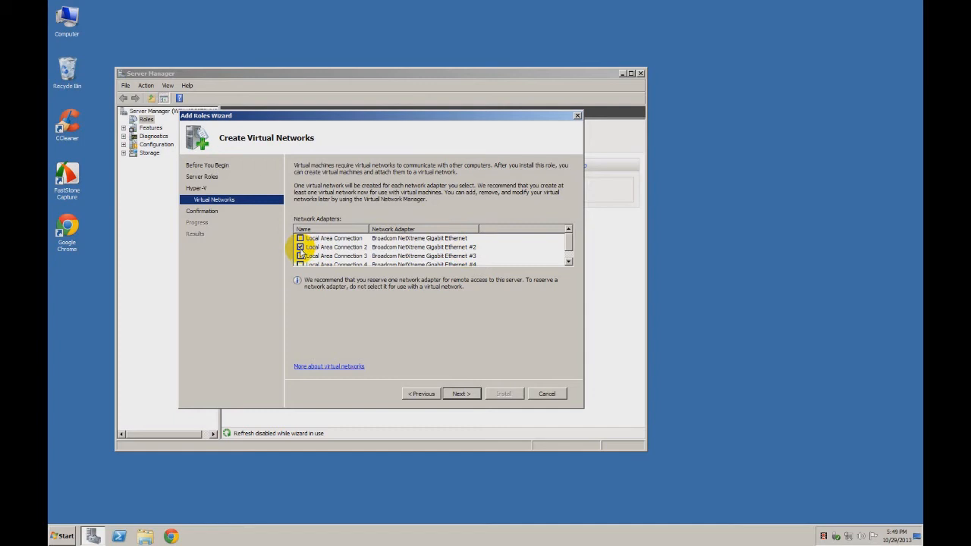
click(459, 394)
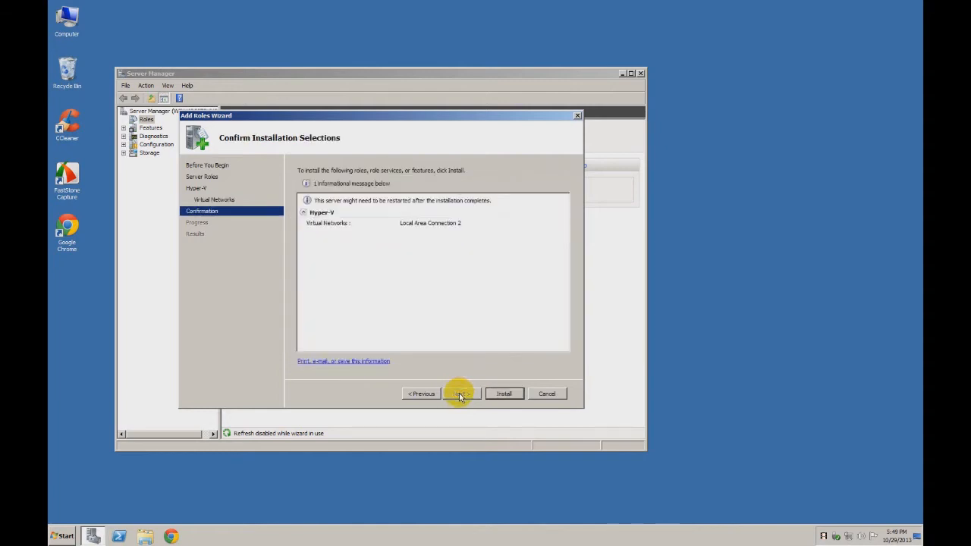
click(504, 394)
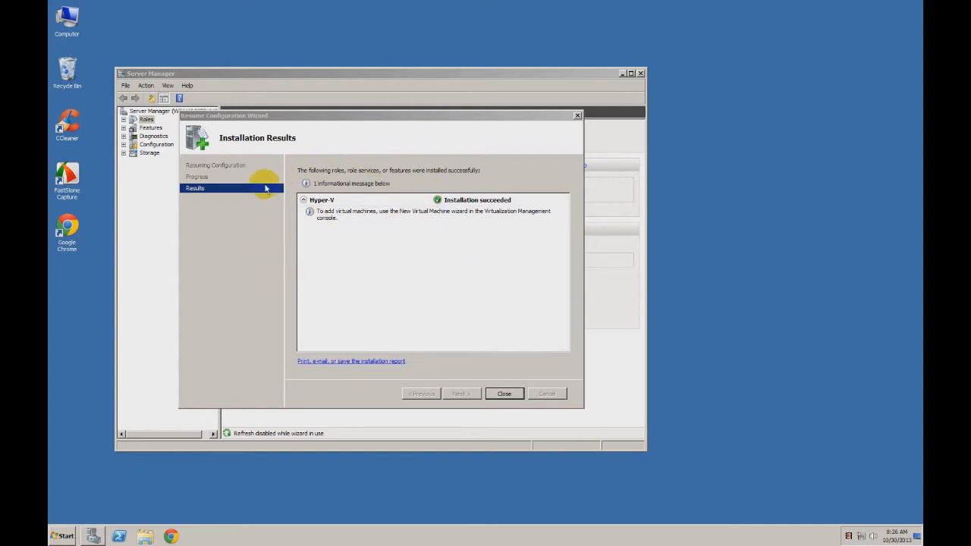
click(511, 395)
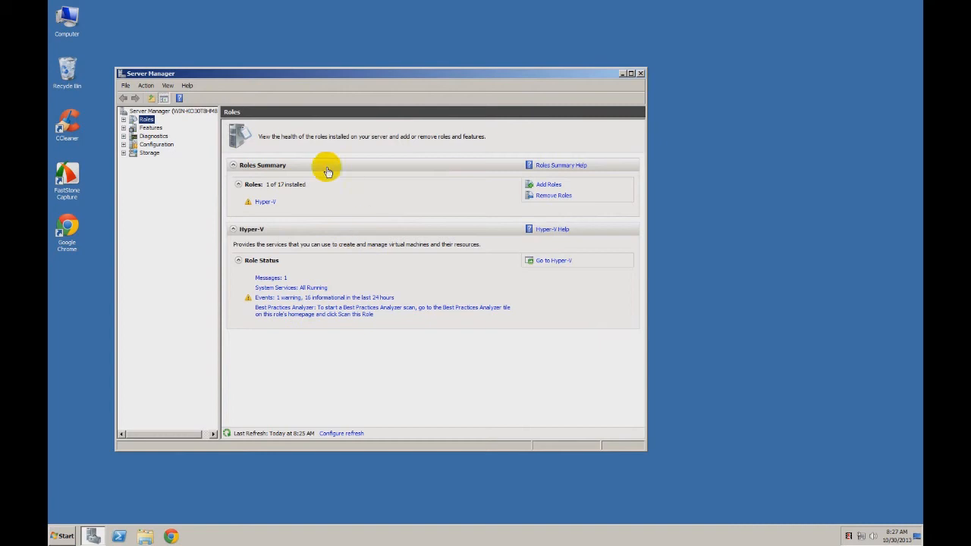
Step: Examine the warning entry in the Hyper-V role's event list, closing its properties and Server Manager when done
click(288, 297)
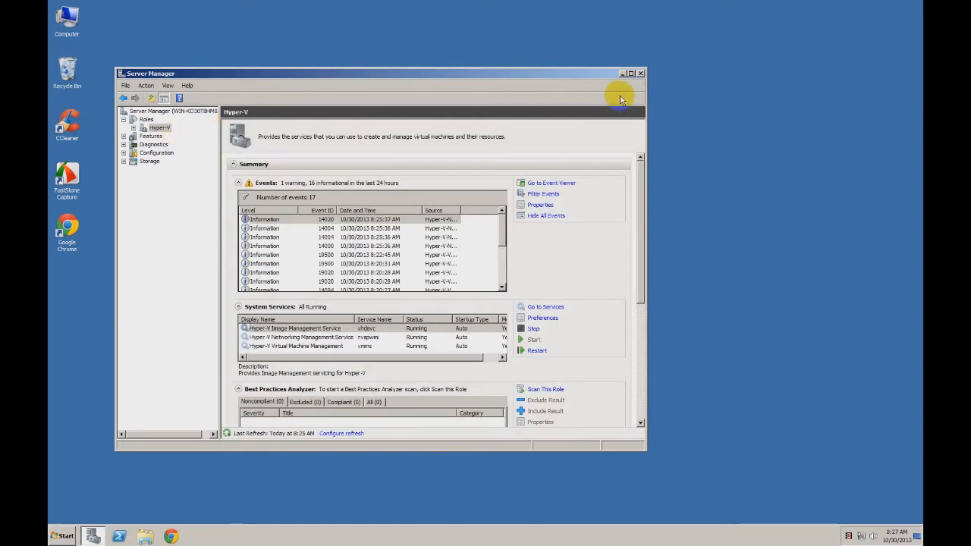
drag(502, 238, 501, 274)
double_click(296, 272)
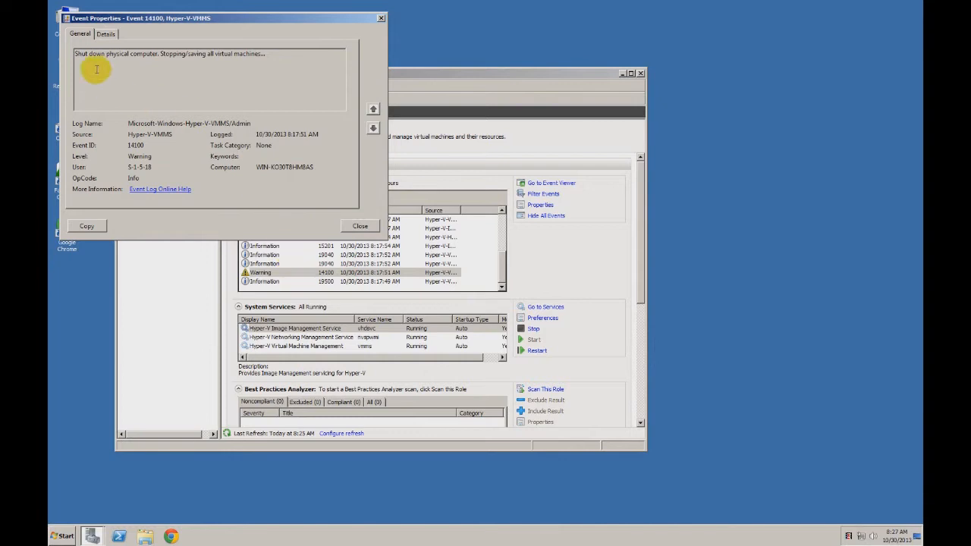
click(381, 18)
click(639, 74)
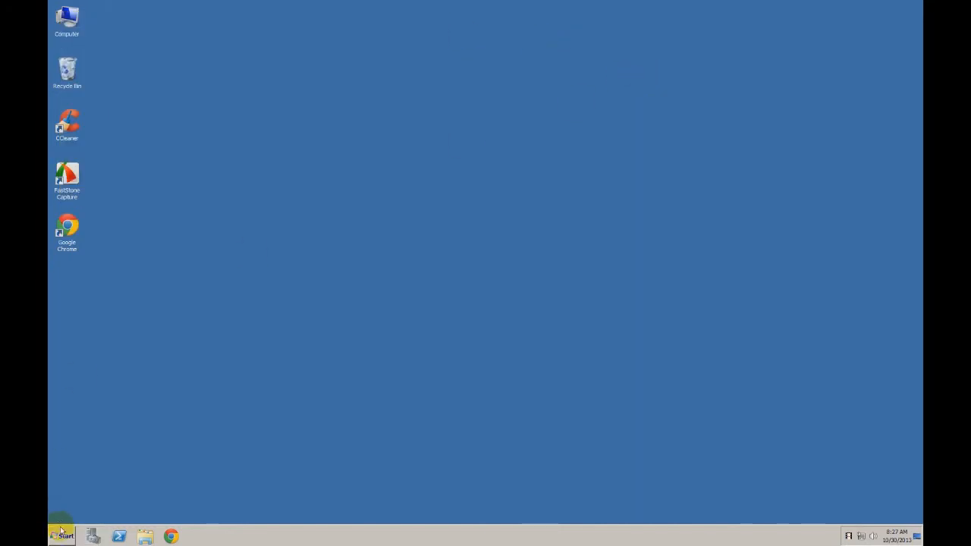
Step: Search for "hyper" and pin Hyper-V Manager to both the Start Menu and the Taskbar
click(63, 535)
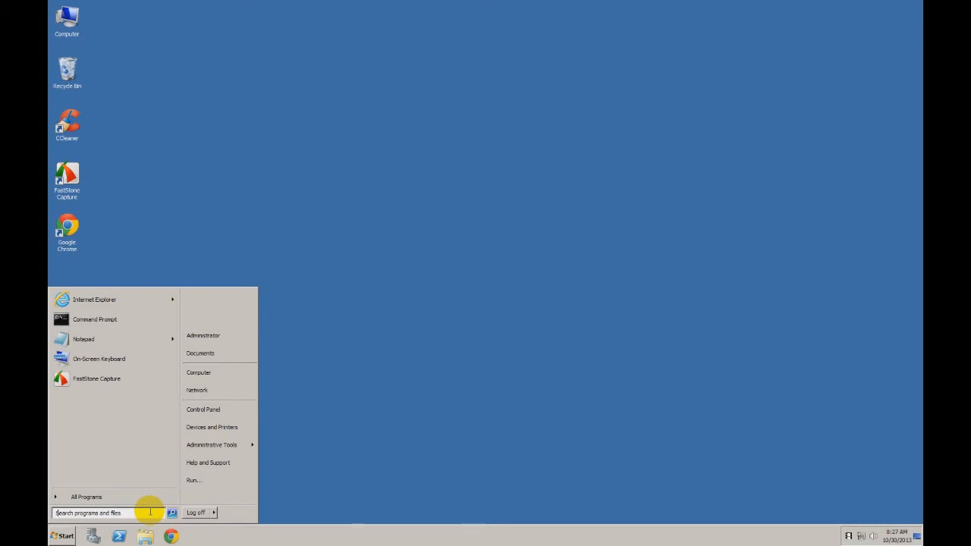
text(hyper)
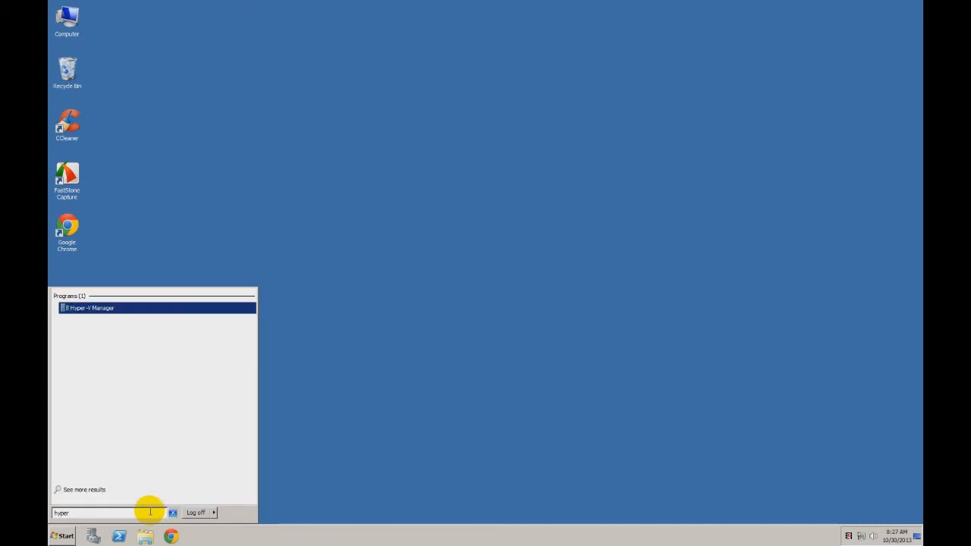
right_click(84, 314)
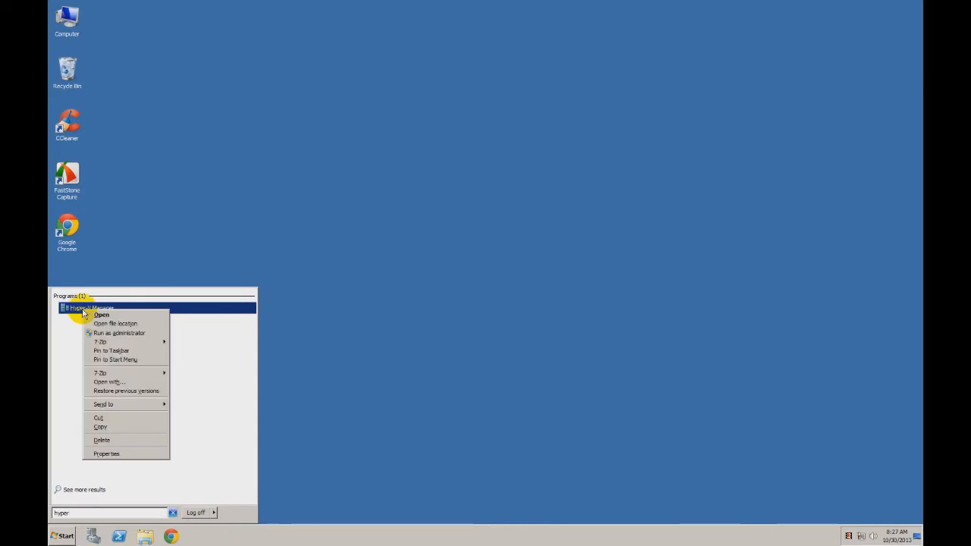
click(121, 360)
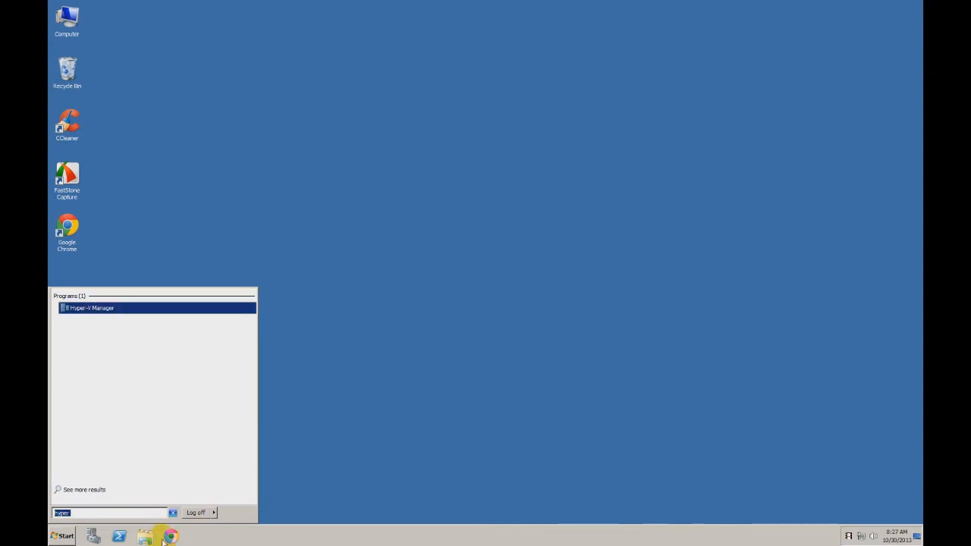
right_click(97, 316)
click(136, 350)
click(374, 394)
Step: Launch Hyper-V Manager and reposition its window on the desktop
click(62, 536)
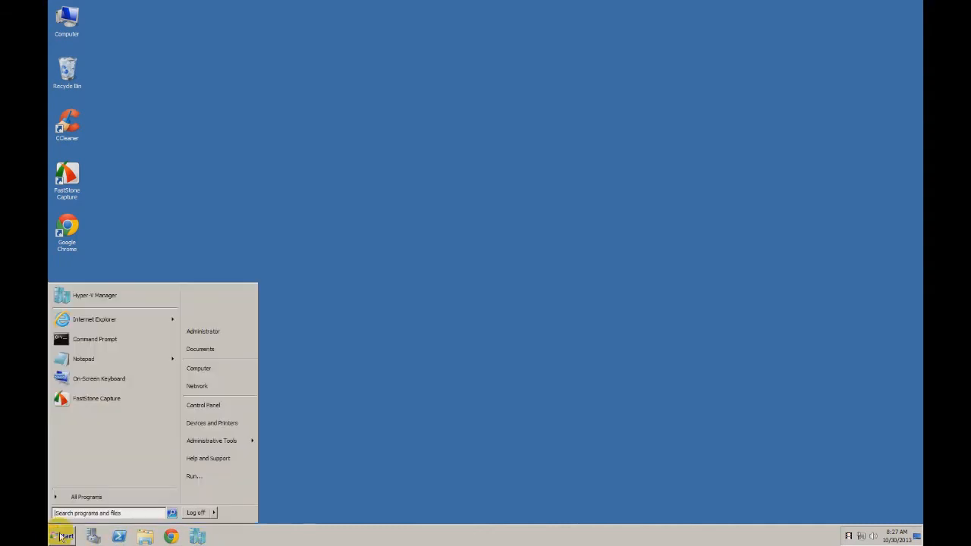
click(91, 295)
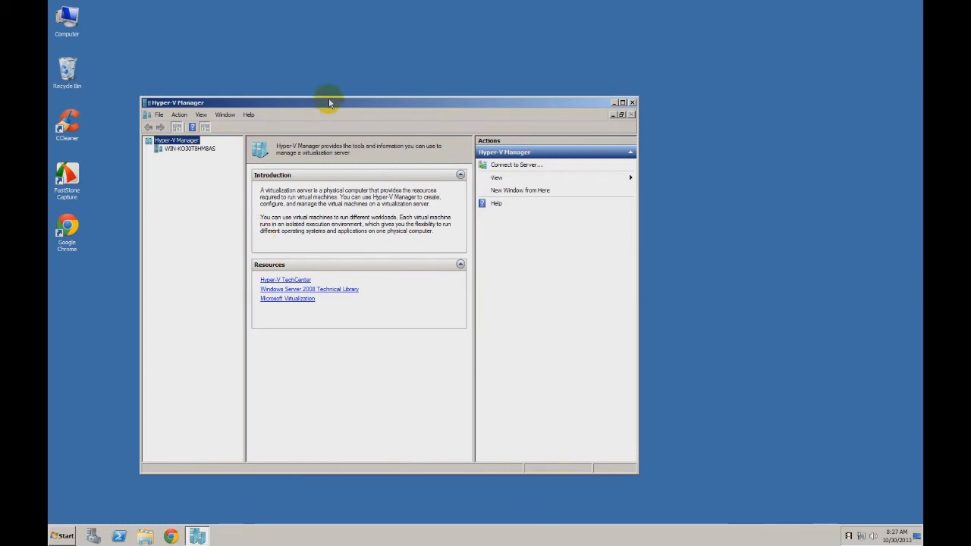
drag(333, 103, 364, 80)
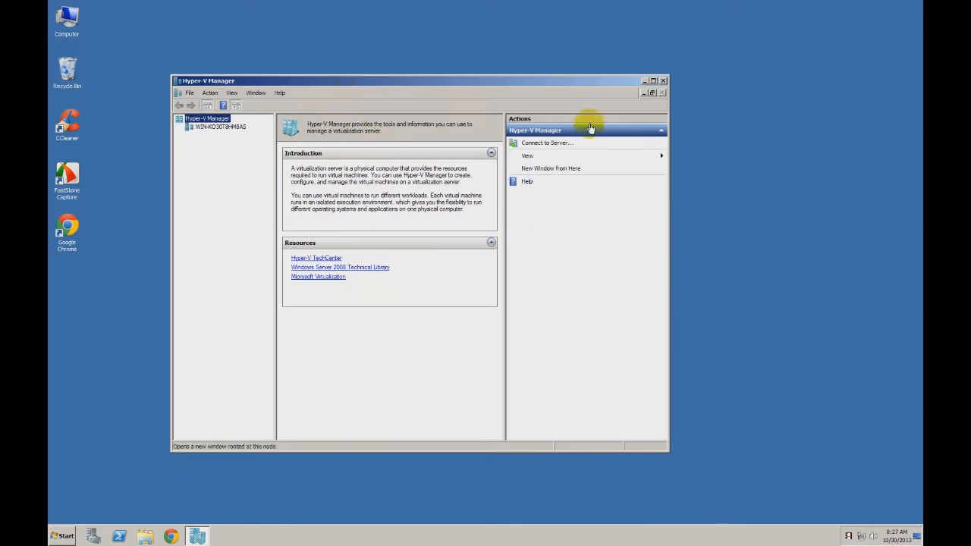
Step: Connect Hyper-V Manager to the local computer as the virtualization server
click(540, 144)
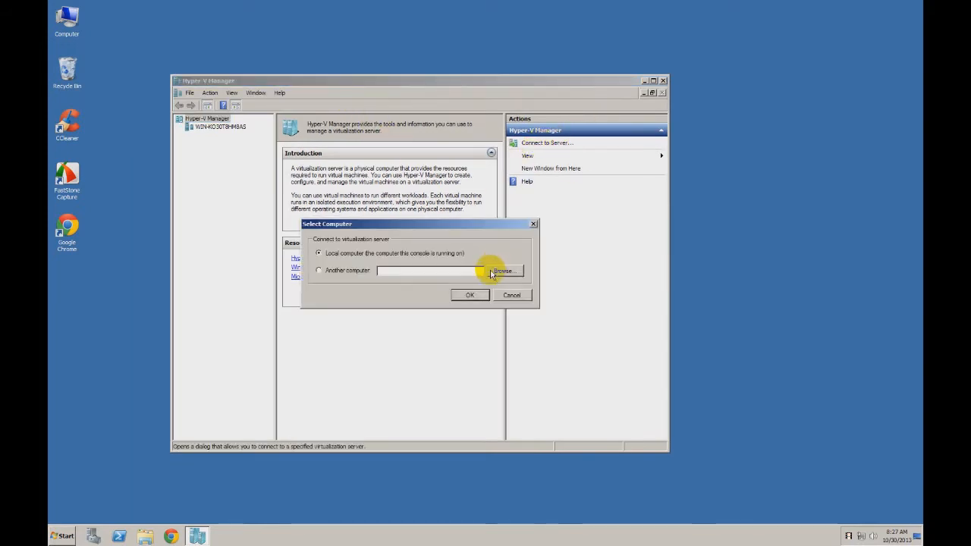
click(511, 295)
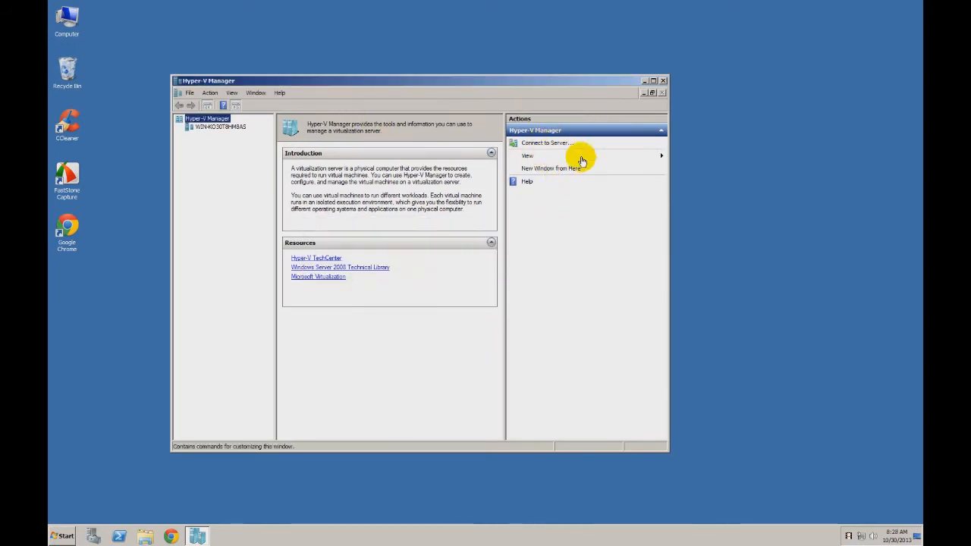
click(545, 143)
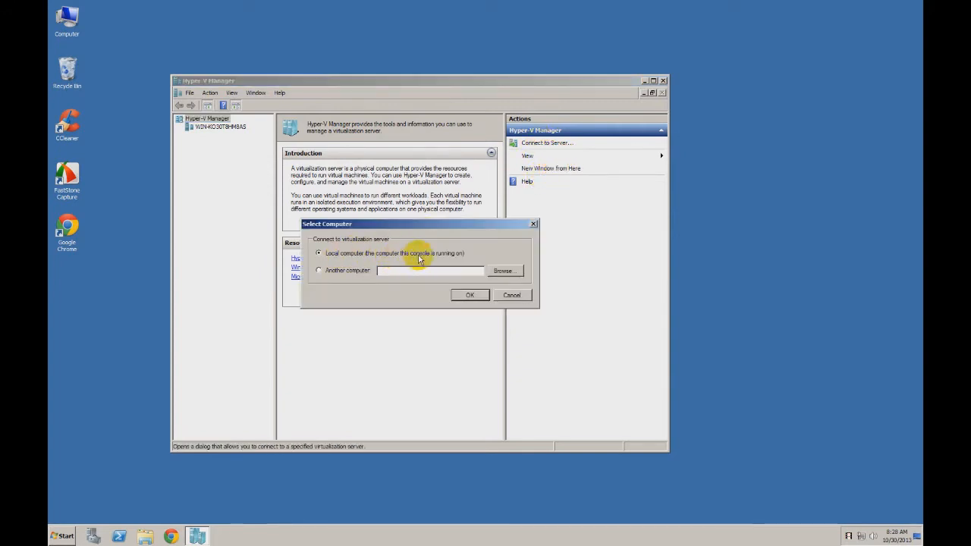
click(468, 296)
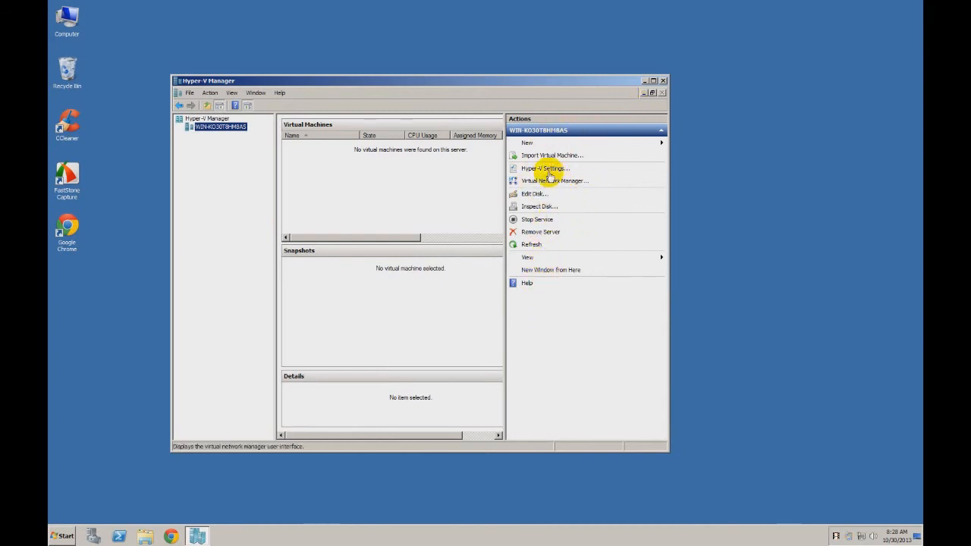
Step: Start a new virtual machine named GastOC, keep the default storage location and continue to the memory settings
click(529, 144)
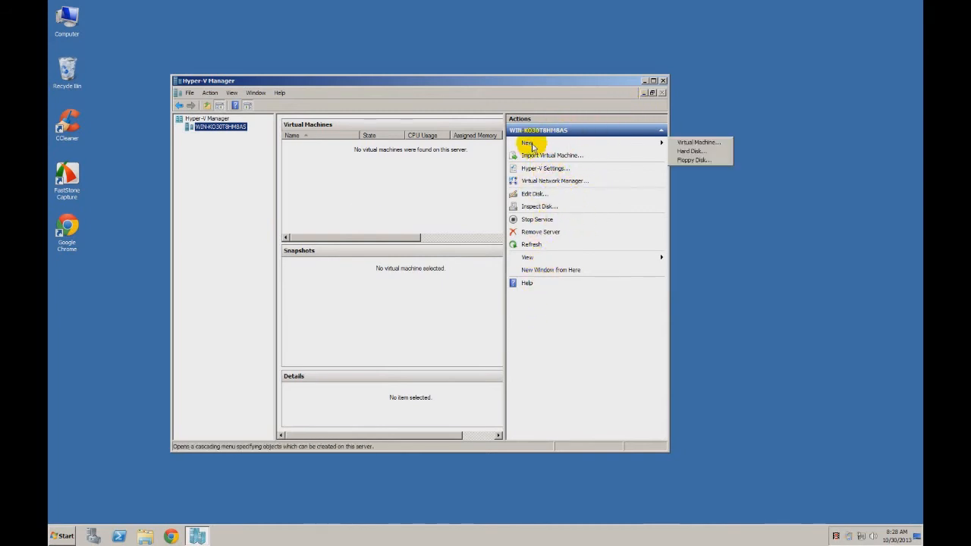
click(712, 144)
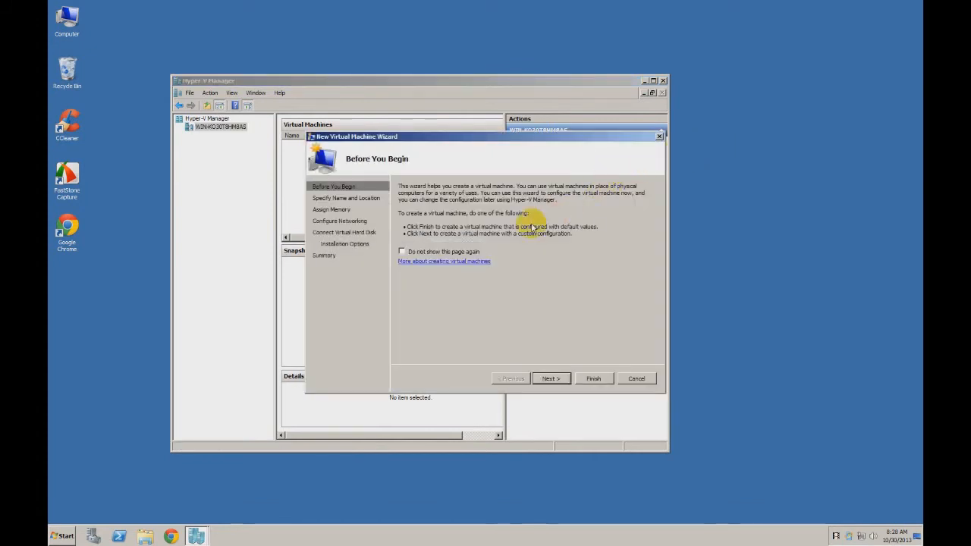
click(551, 378)
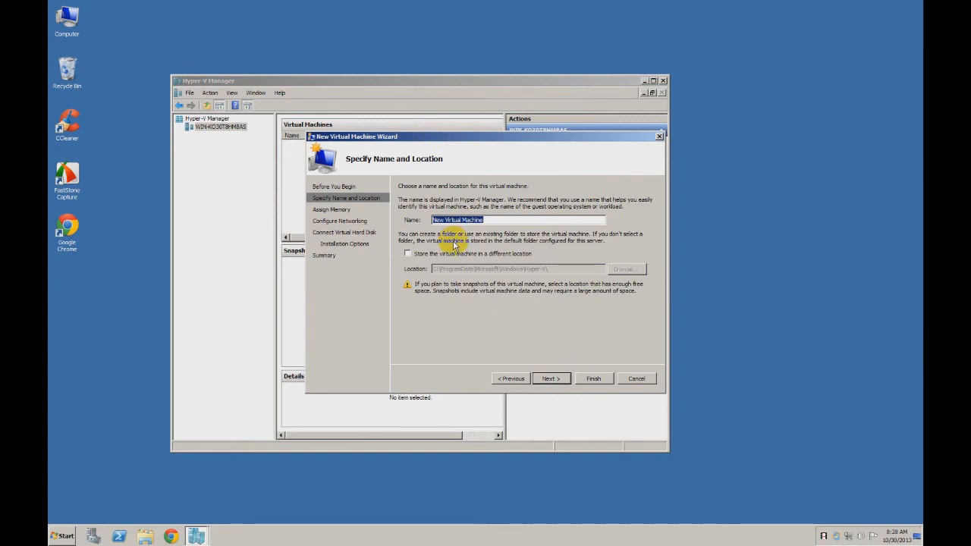
text(Gast)
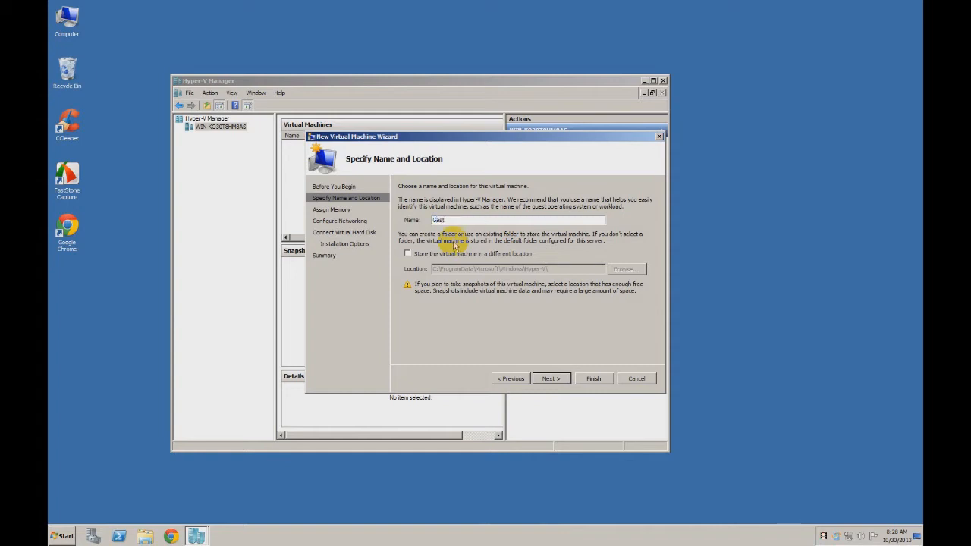
text(OC)
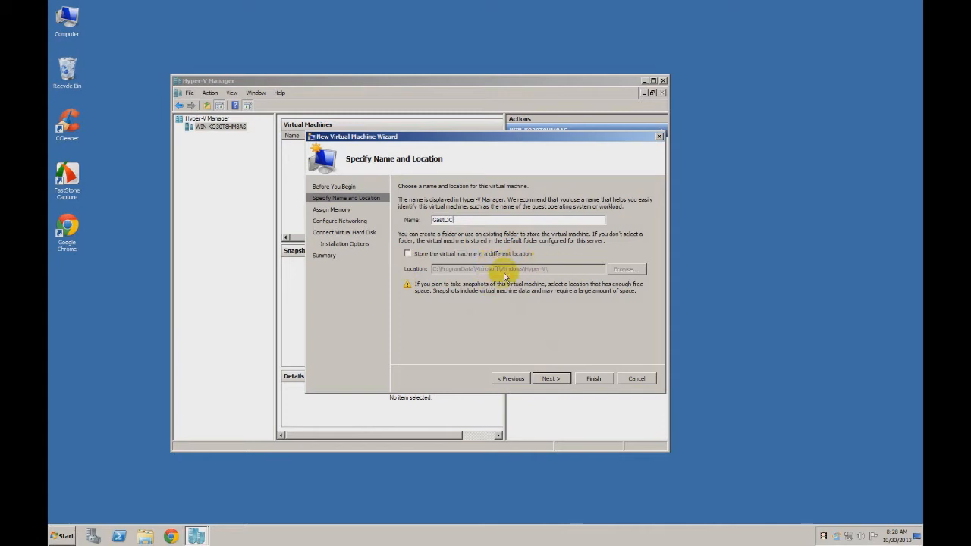
click(550, 379)
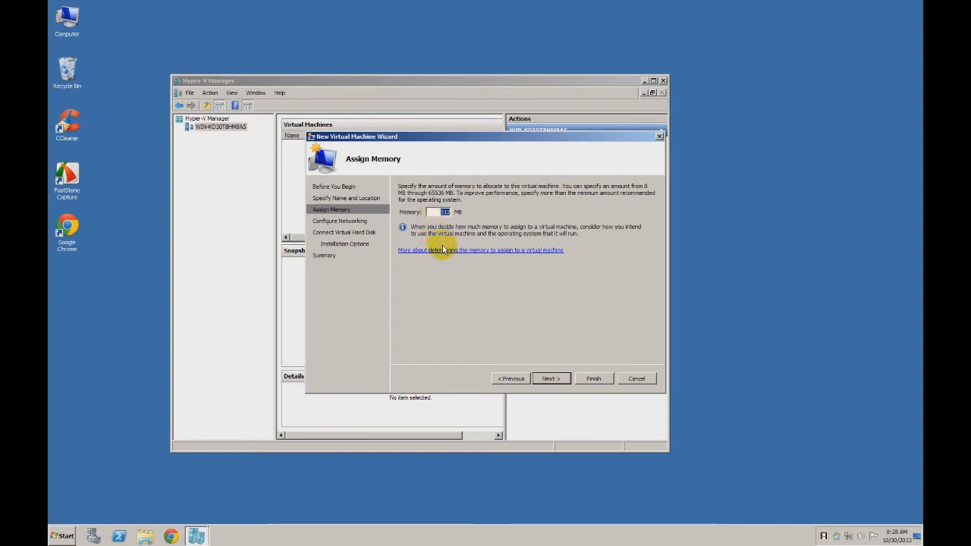
Step: Assign 4000 MB of memory to the virtual machine and connect its network adapter to Local Area Connection 2 - Virtual Network
text(4000)
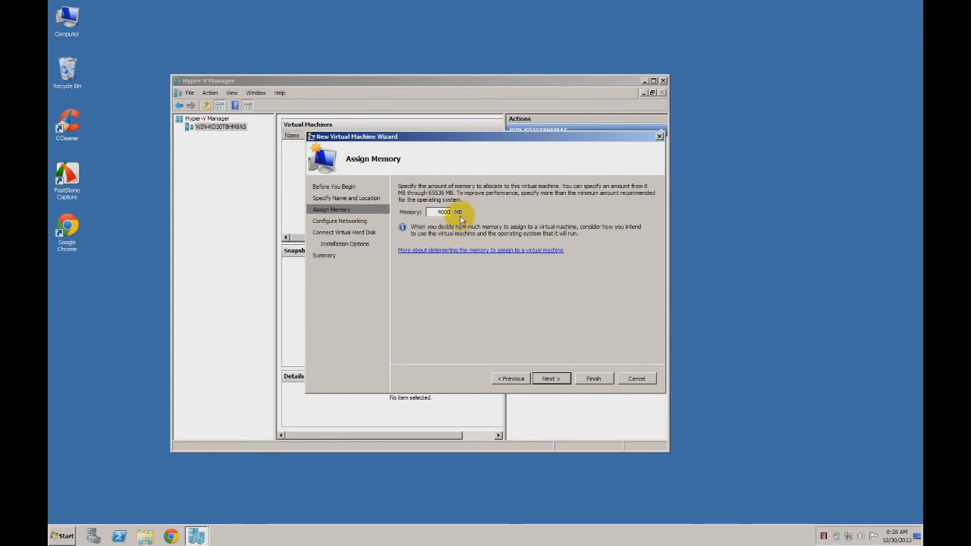
click(554, 382)
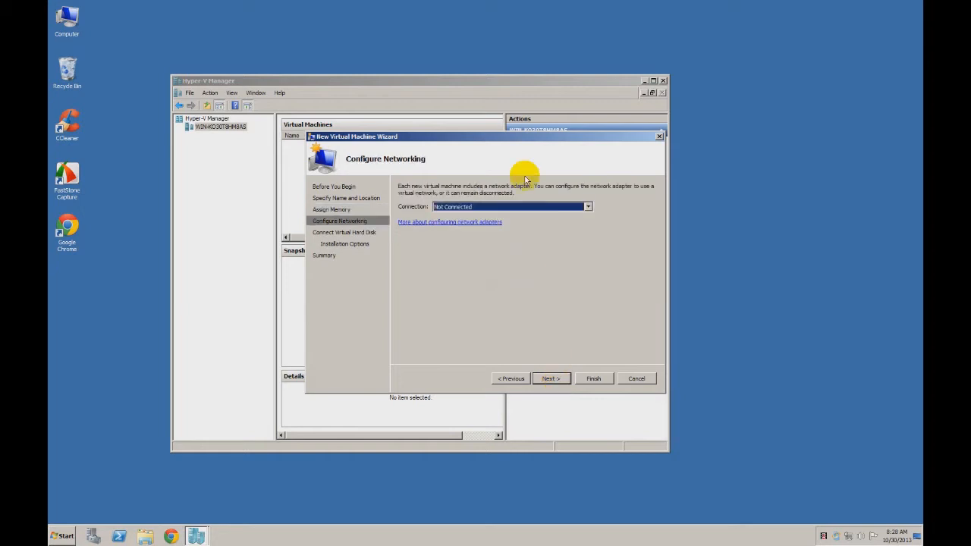
click(505, 208)
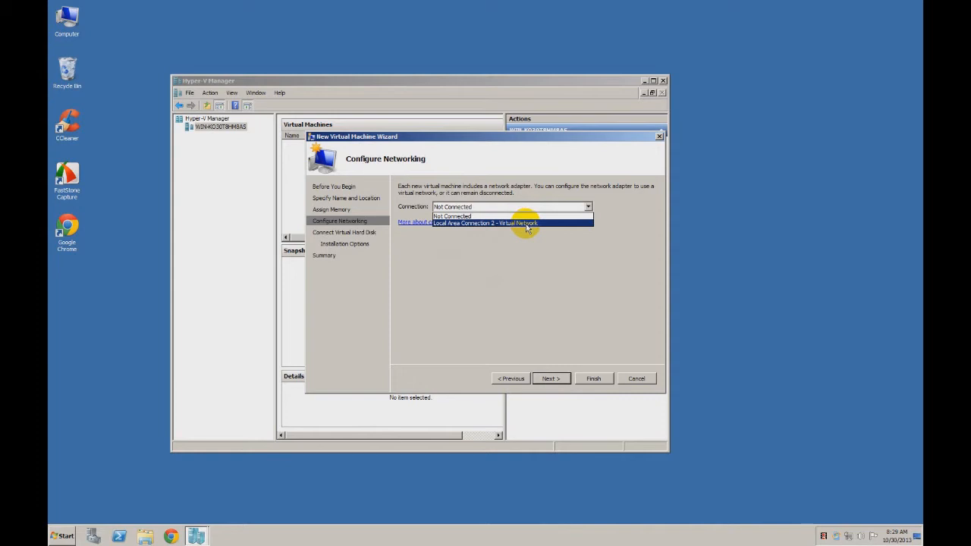
click(524, 224)
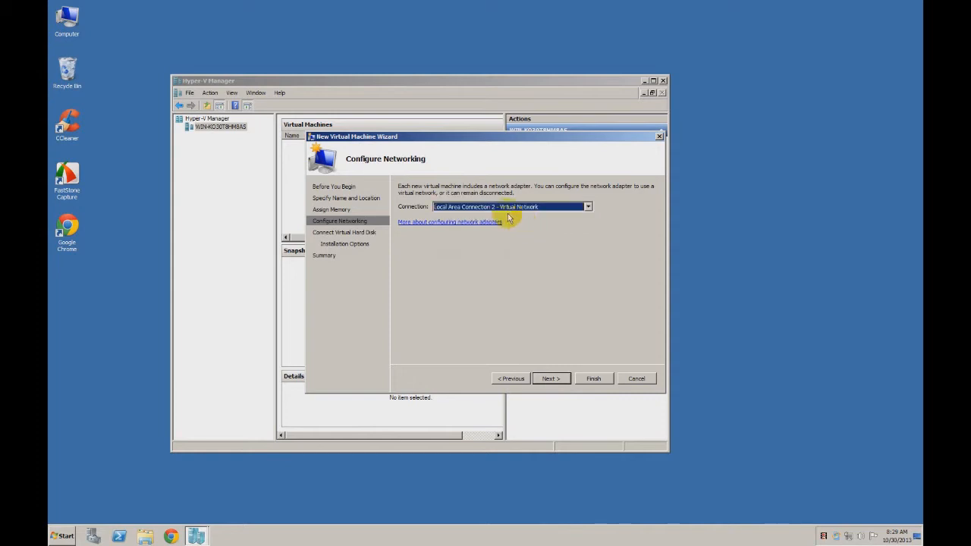
click(558, 383)
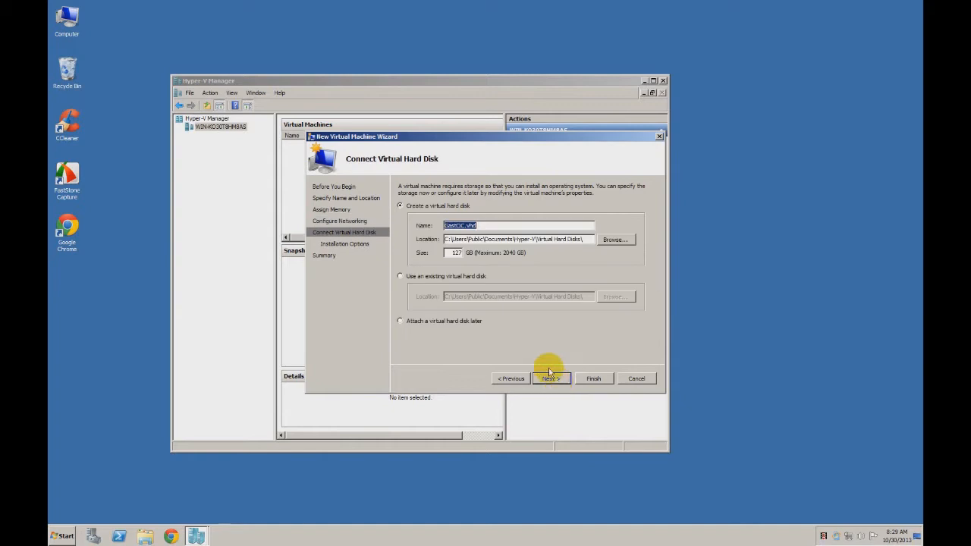
Step: Create the new virtual hard disk with a size of 420 GB, keeping the default file name and location
click(465, 254)
double_click(465, 254)
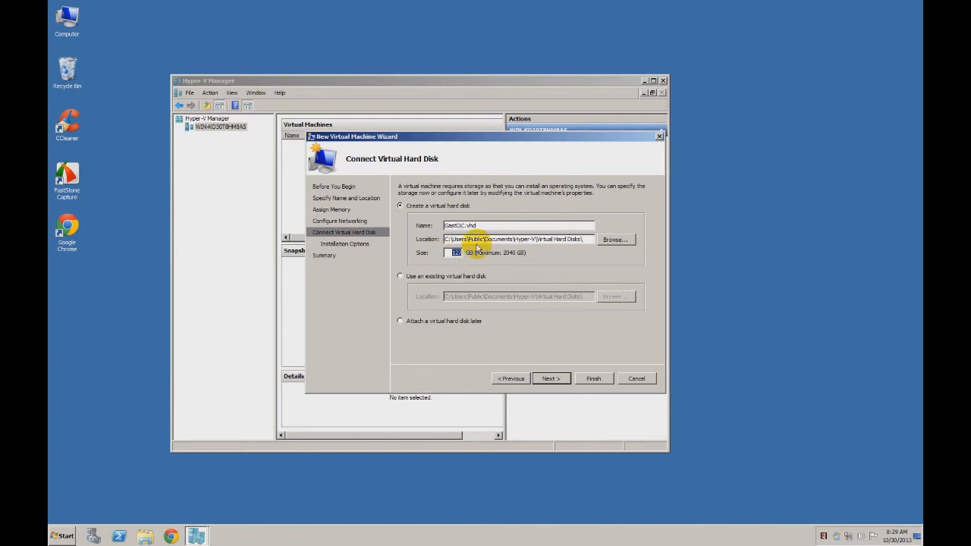
text(420)
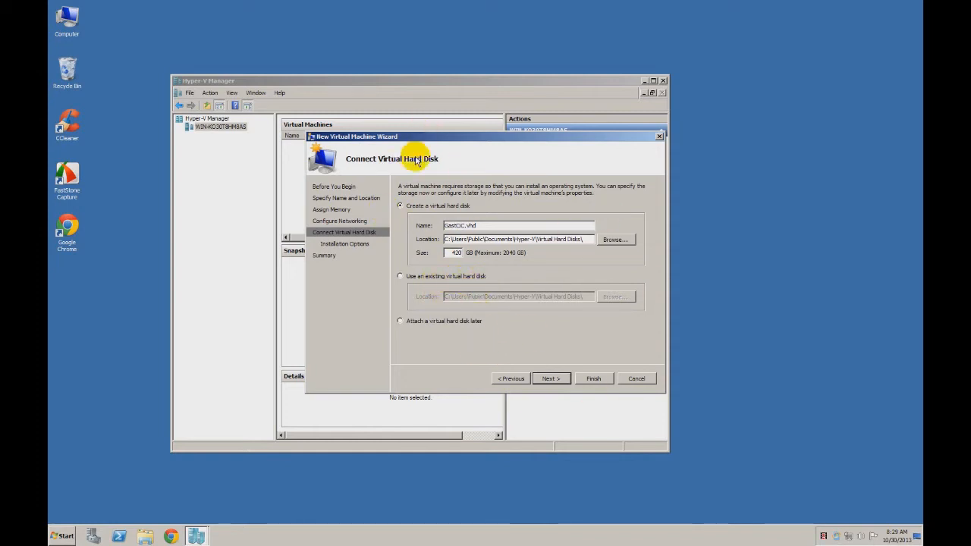
click(552, 379)
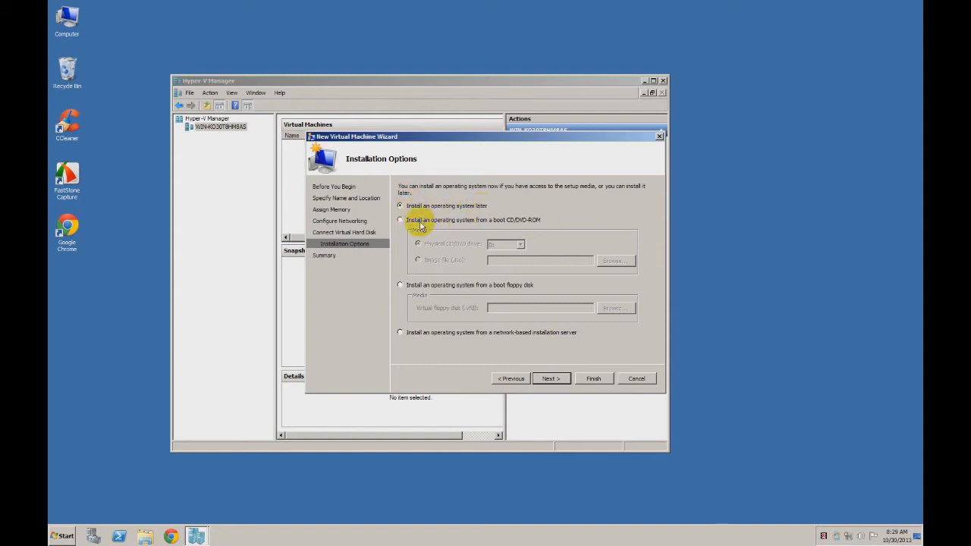
Step: Choose to install the operating system from a boot CD/DVD-ROM in physical drive D: and finish creating the virtual machine
click(401, 221)
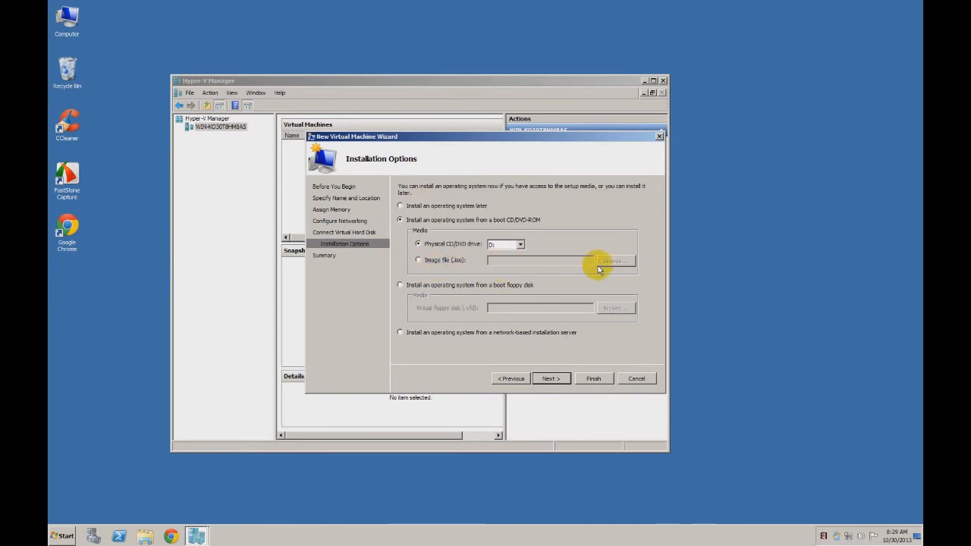
click(554, 378)
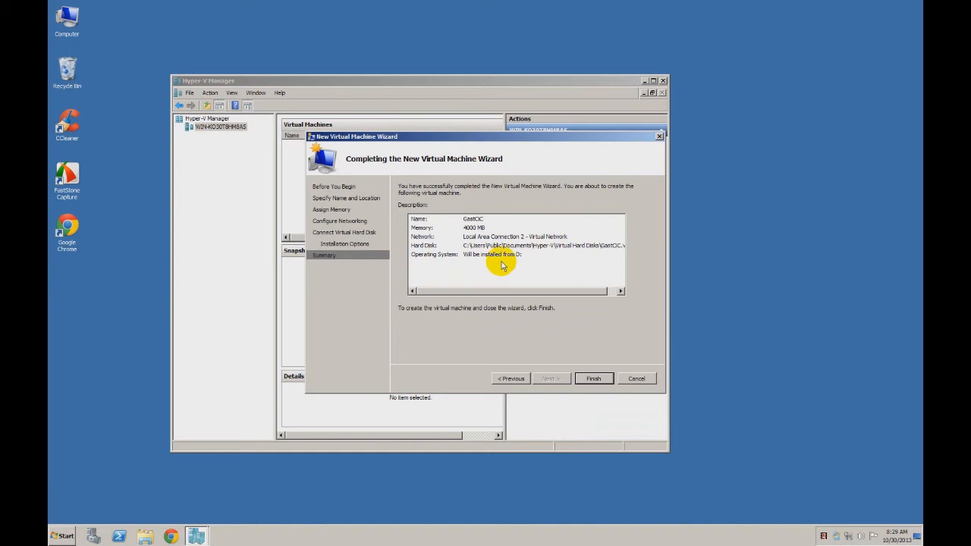
click(596, 377)
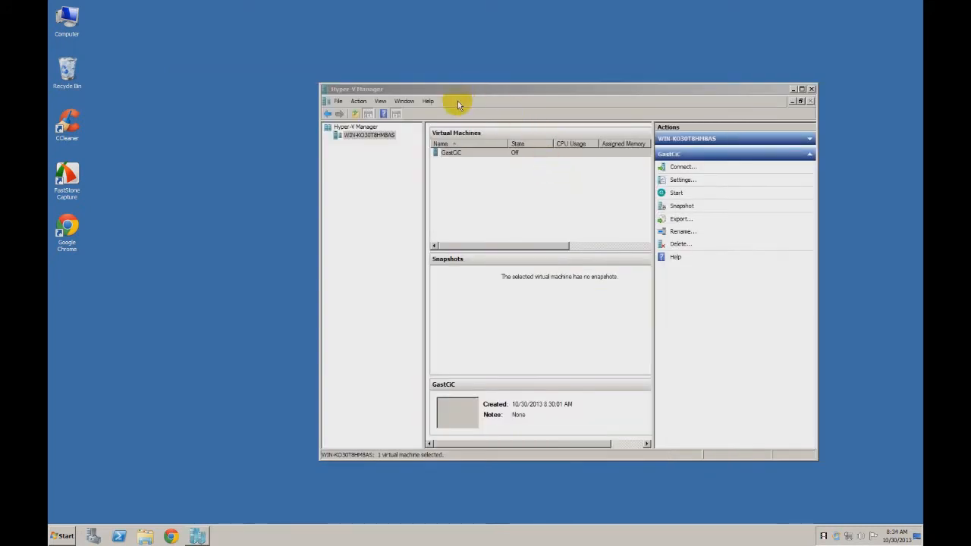
Step: Reposition the Hyper-V Manager window, connect to the GastCiC virtual machine and start it
drag(473, 87, 384, 72)
click(562, 134)
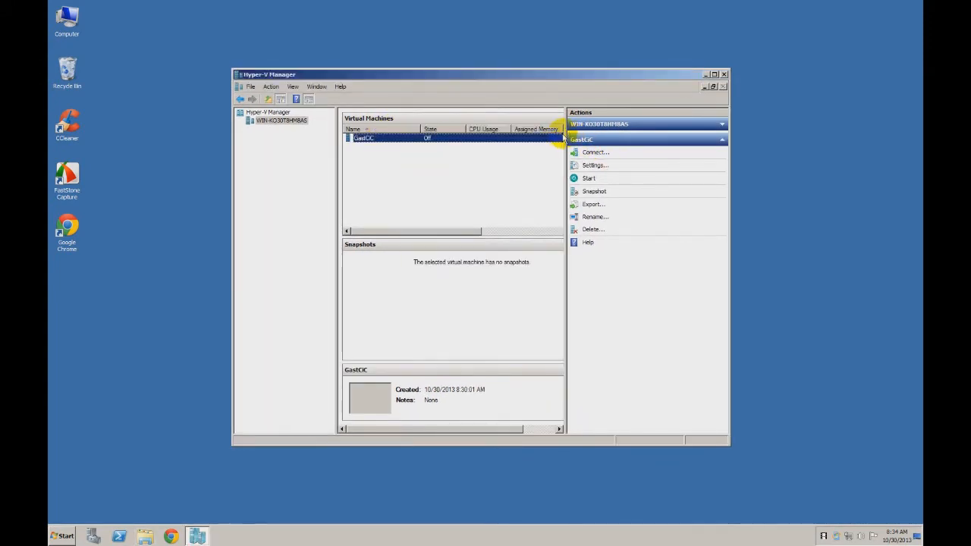
right_click(389, 144)
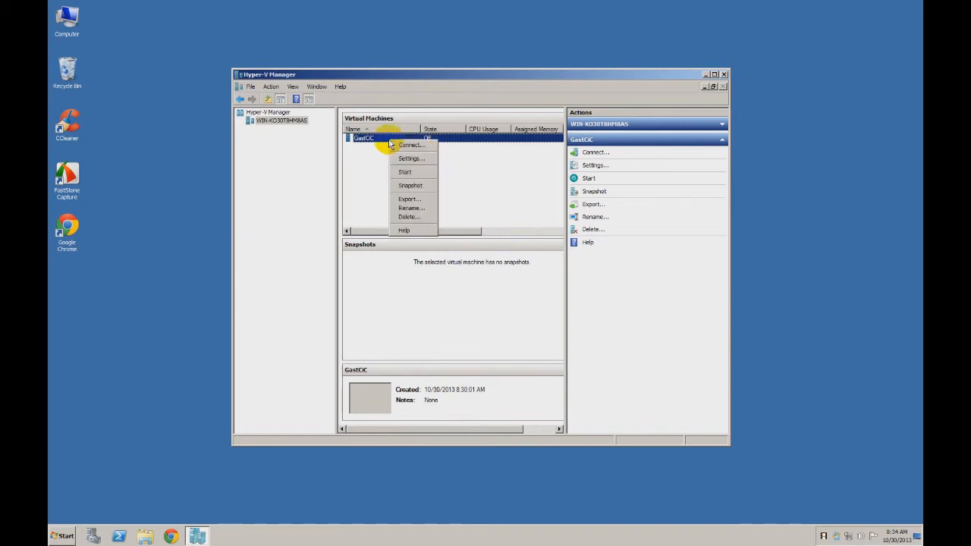
click(406, 149)
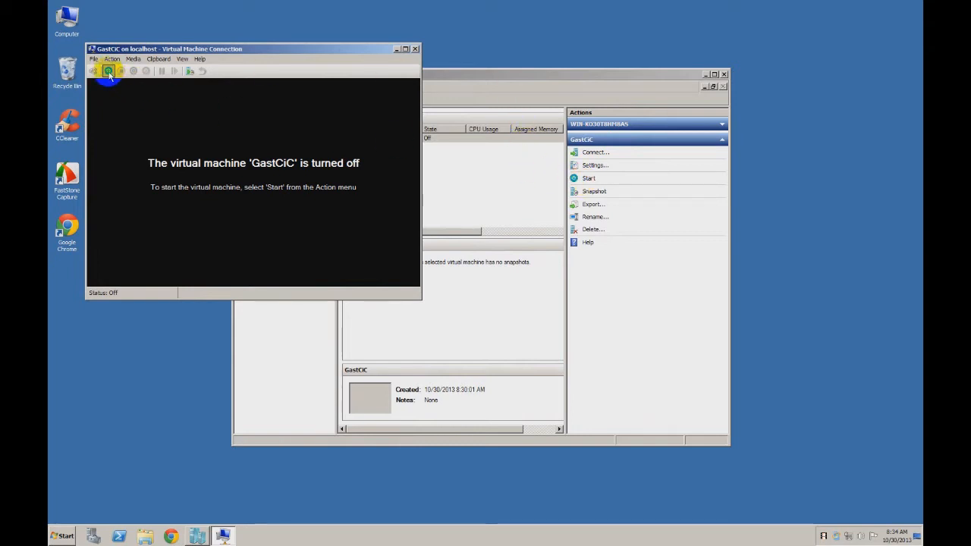
click(108, 71)
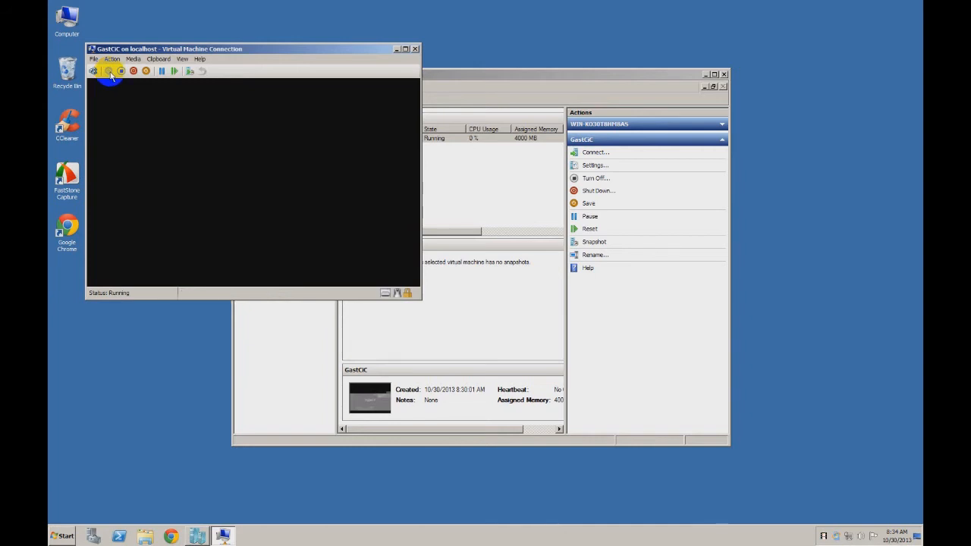
click(118, 94)
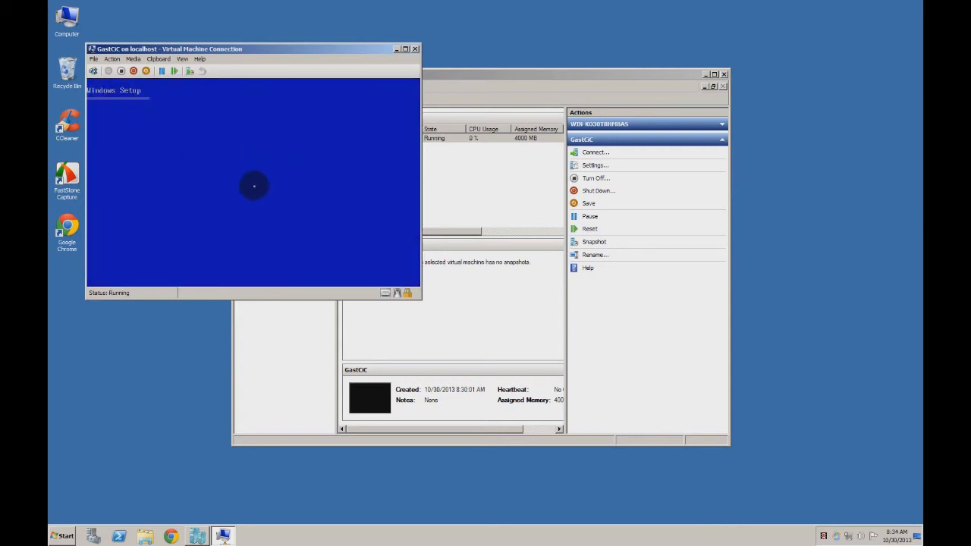
Step: Reposition the GastCiC connection window, then capture the mouse in the guest and release it back to the host
drag(260, 49, 297, 57)
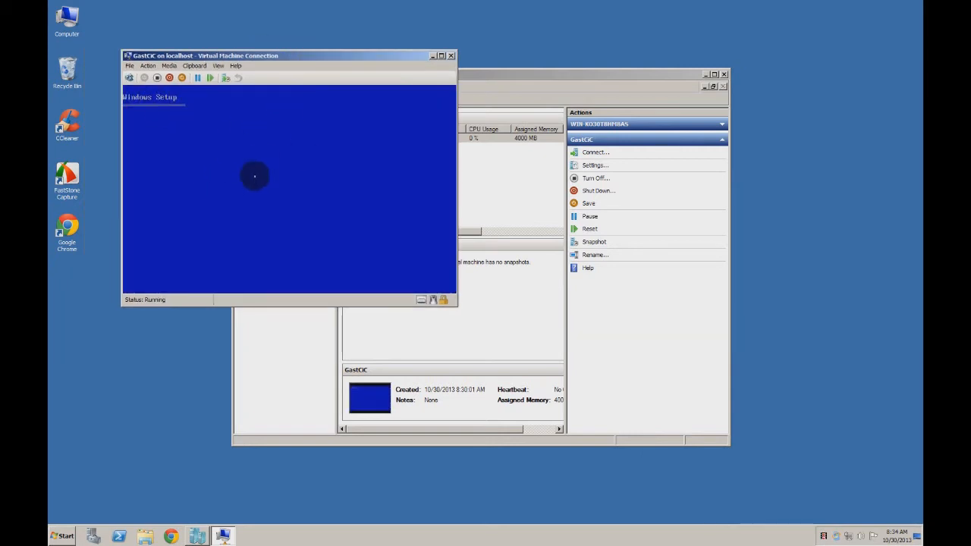
click(213, 179)
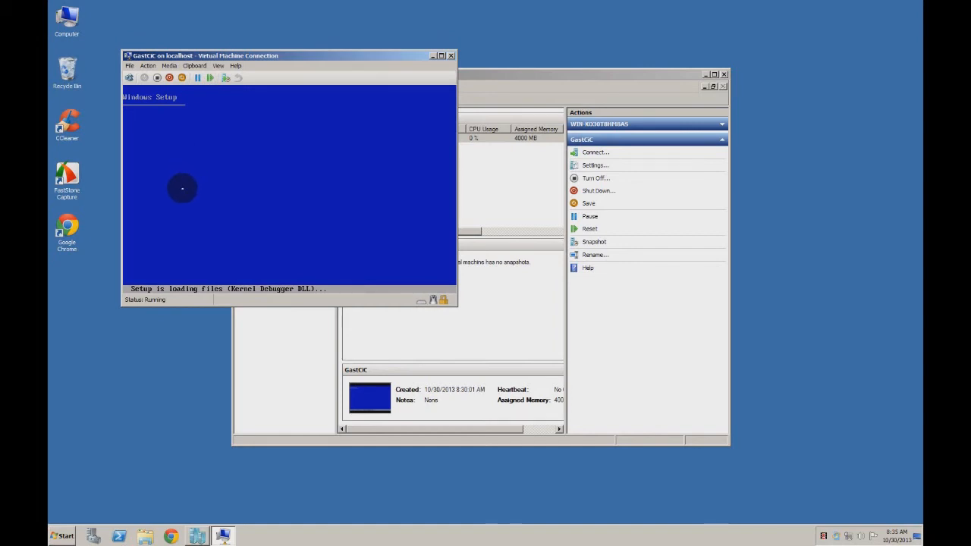
key(ctrl+alt+Left)
click(440, 508)
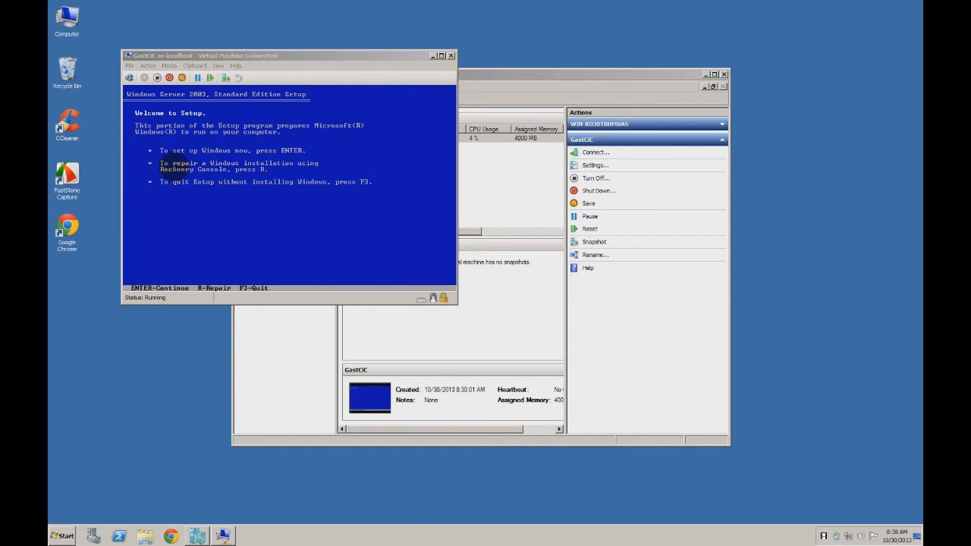
Step: Begin the Windows Server 2003 setup in the guest and accept the licensing agreement
click(226, 225)
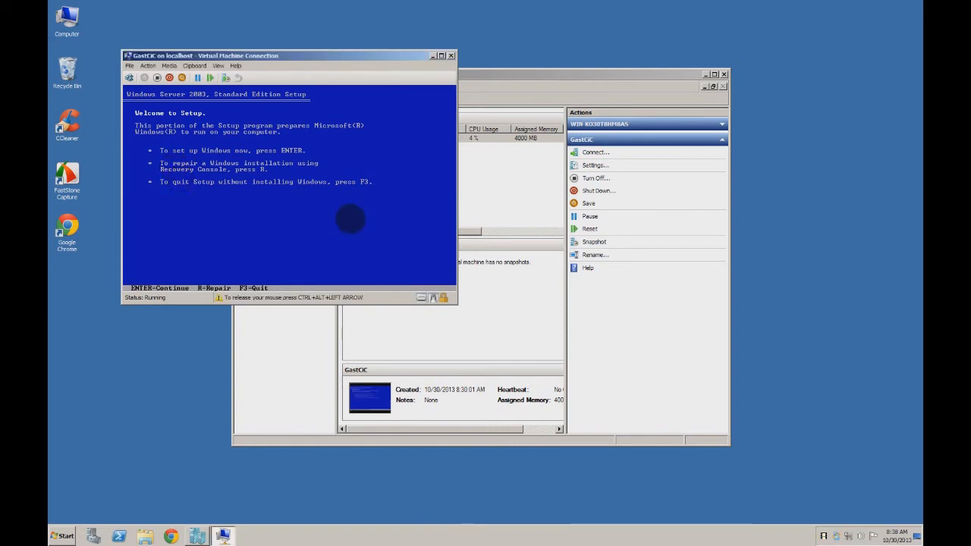
key(Return)
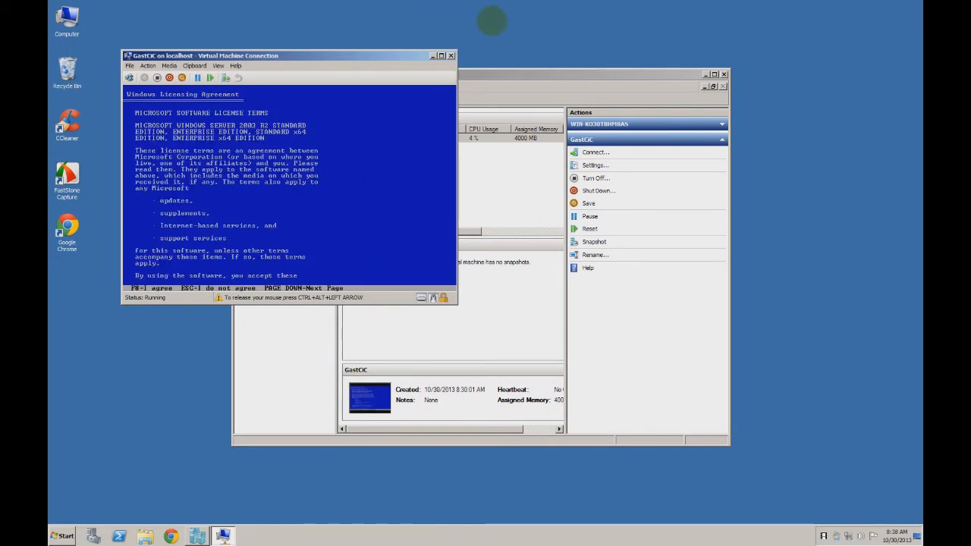
key(F8)
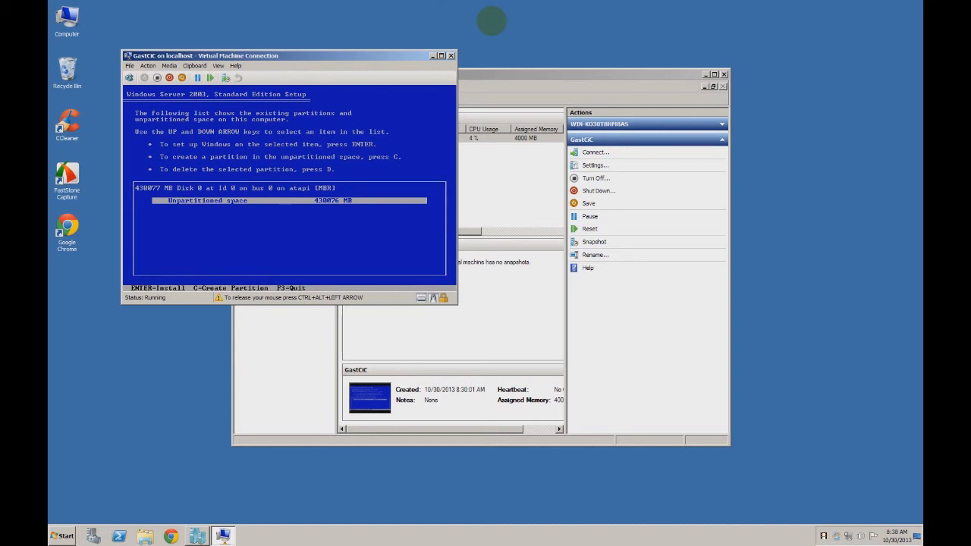
Step: Install Windows on the unpartitioned space and format the new partition with the NTFS file system (Quick)
key(Return)
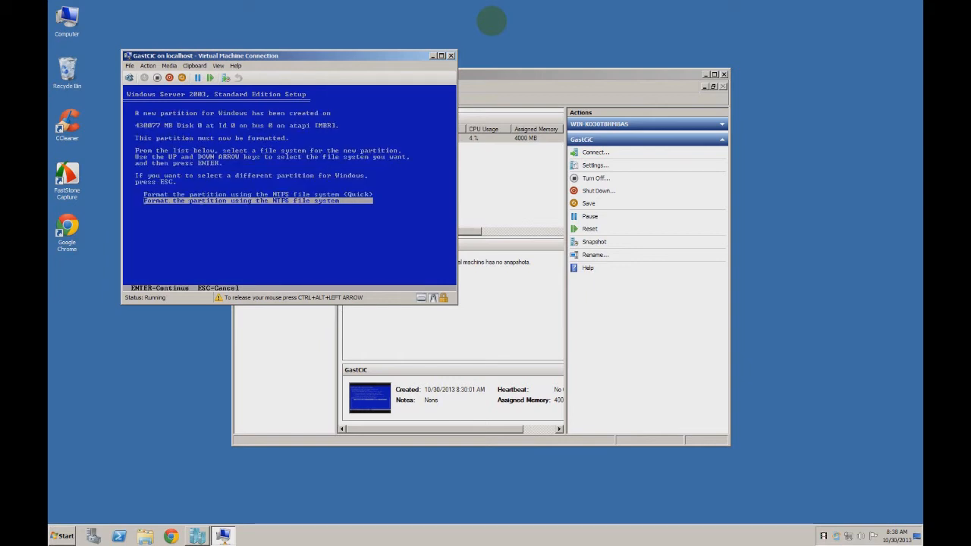
key(Up)
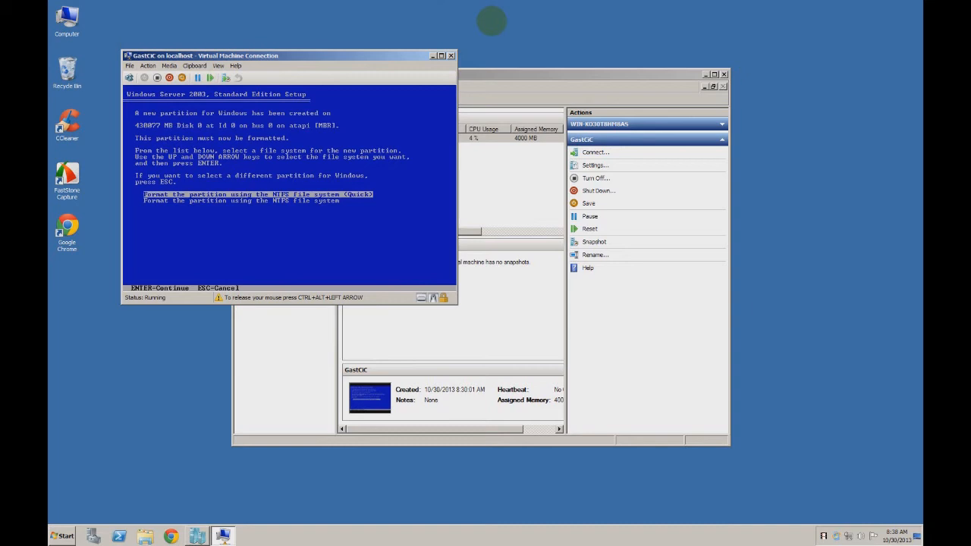
key(Return)
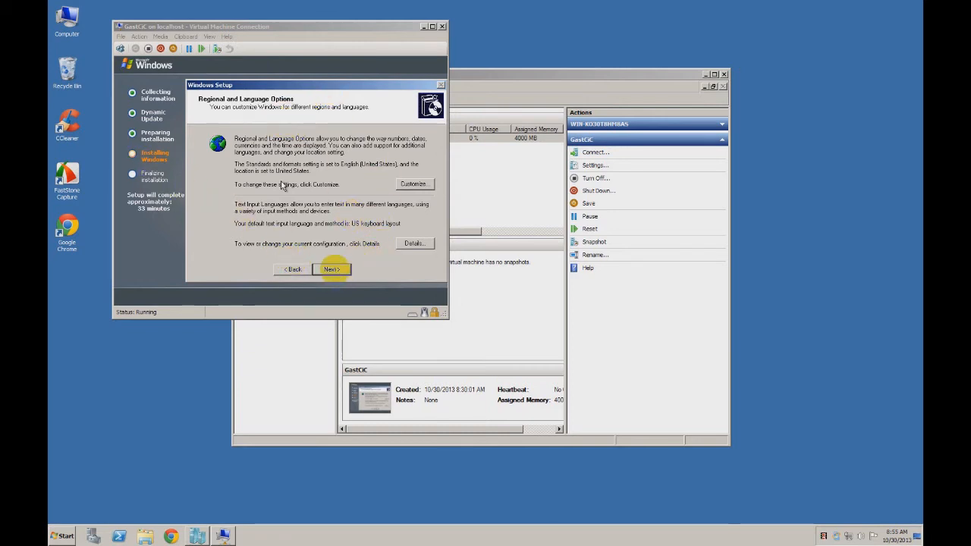
Step: Accept the default regional and language options, enter the owner's name without an organization and continue to the product key page
click(334, 269)
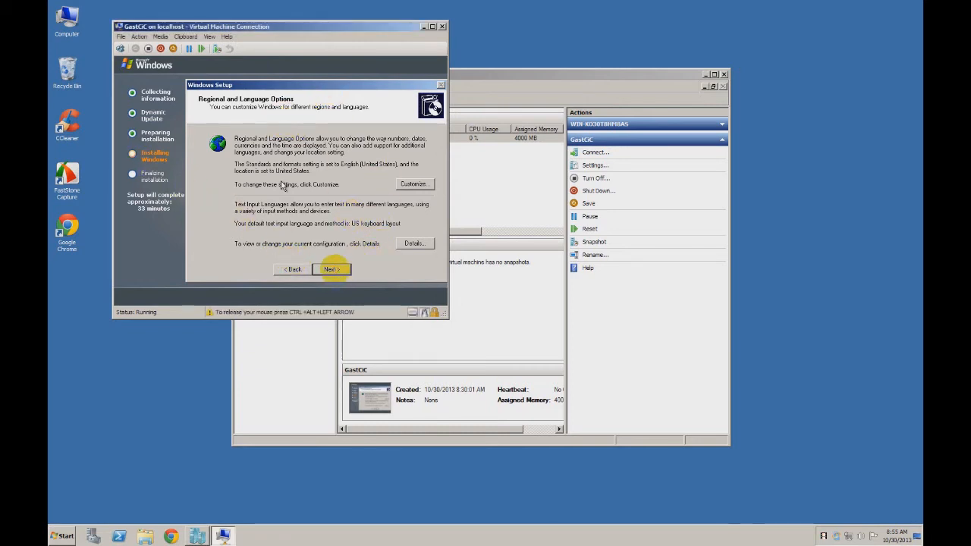
click(334, 270)
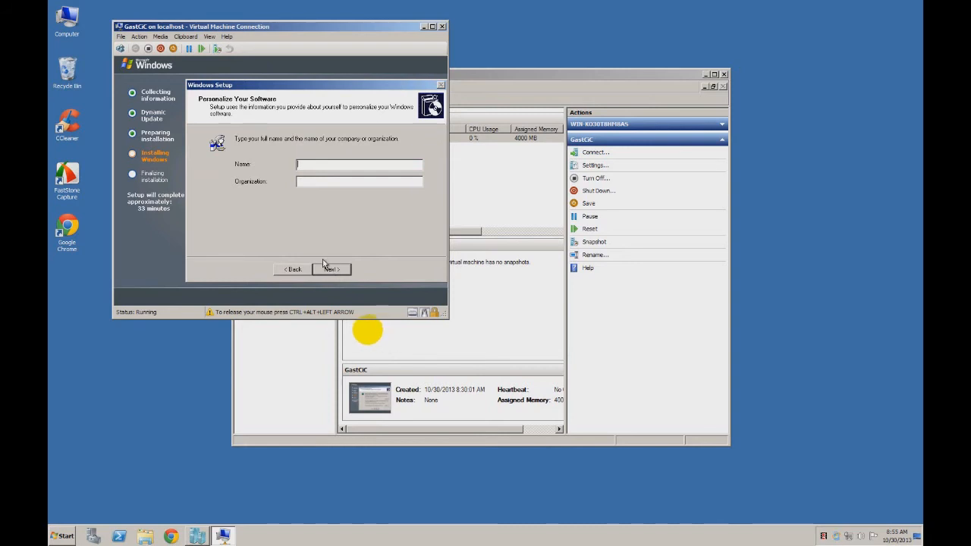
text(Chris)
key(Tab)
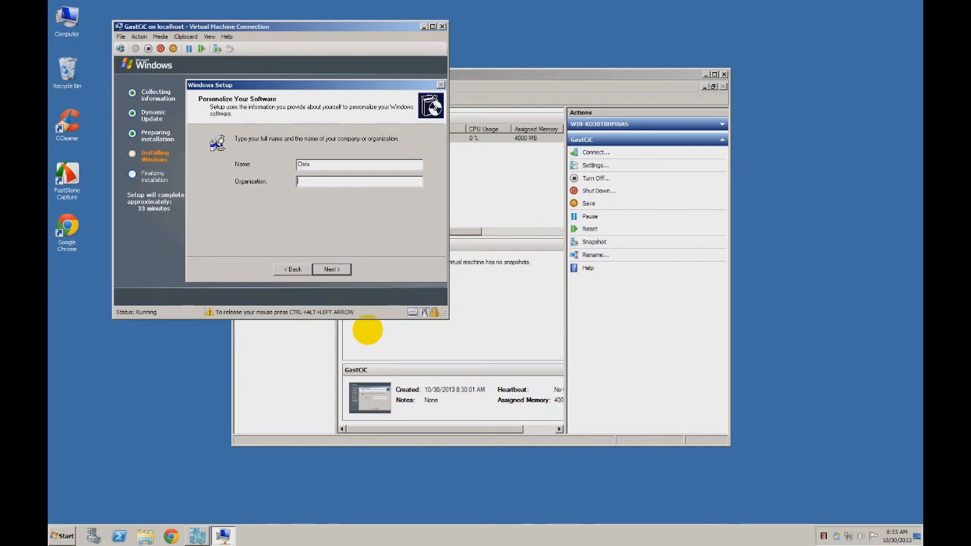
key(Return)
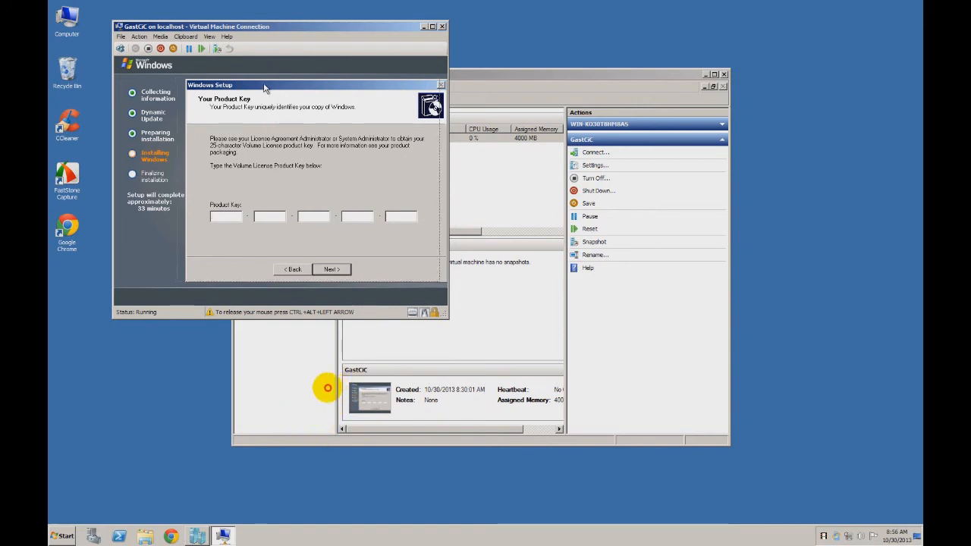
drag(274, 86, 261, 86)
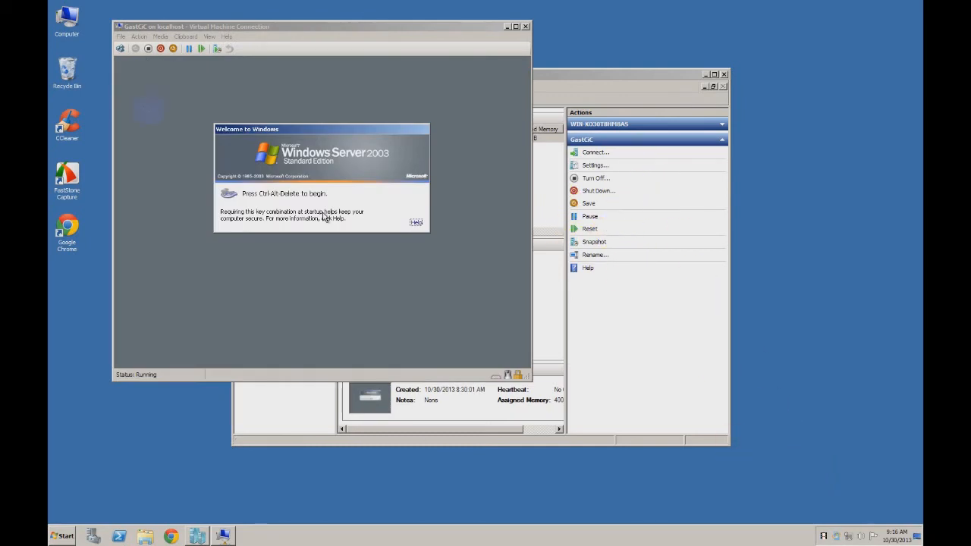
Step: Bring up the guest's logon dialog with the Ctrl+Alt+Delete command and log on to Windows Server 2003 as Administrator
click(307, 197)
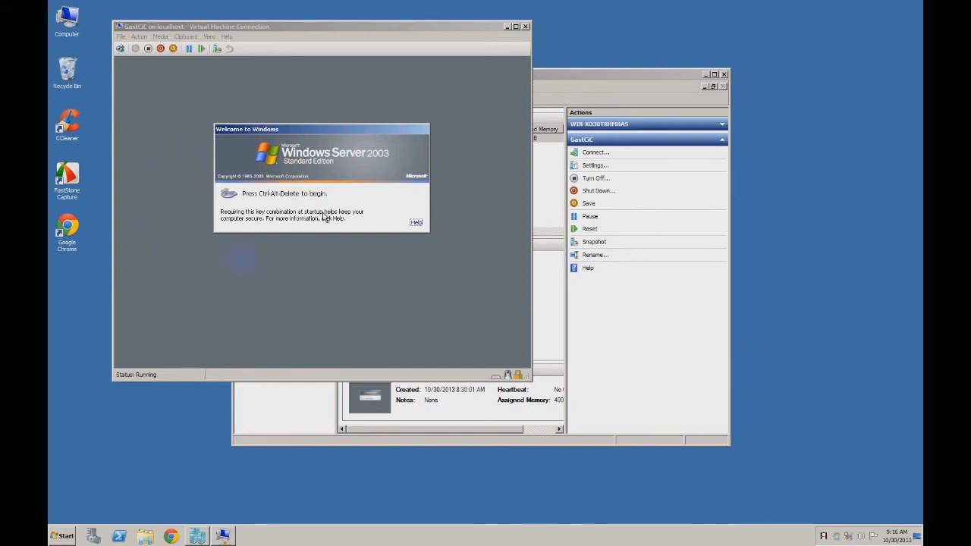
click(276, 196)
click(382, 221)
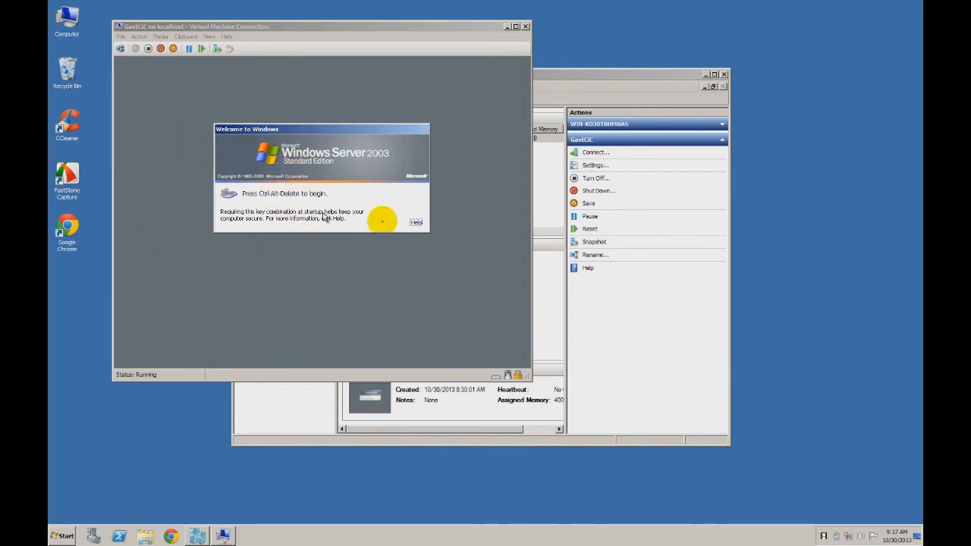
click(323, 217)
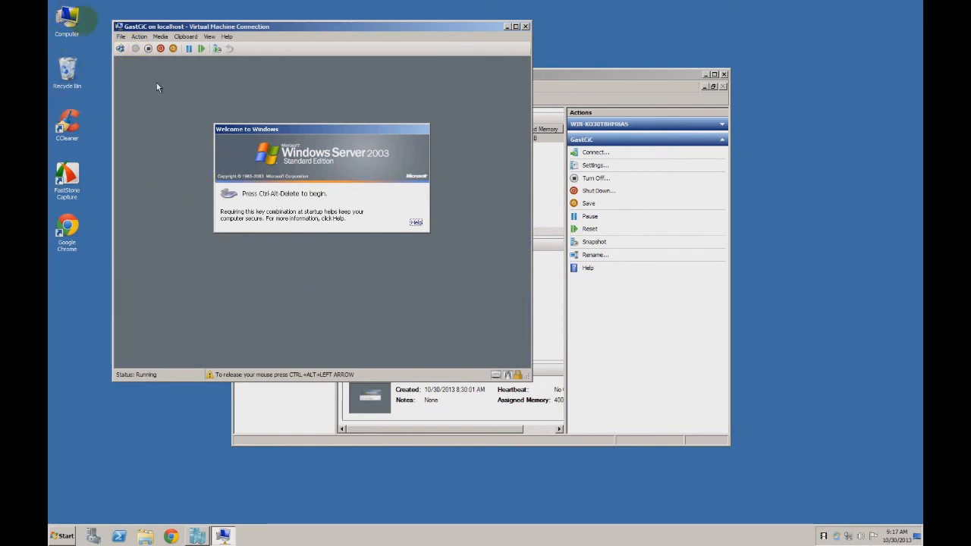
key(ctrl+alt+Left)
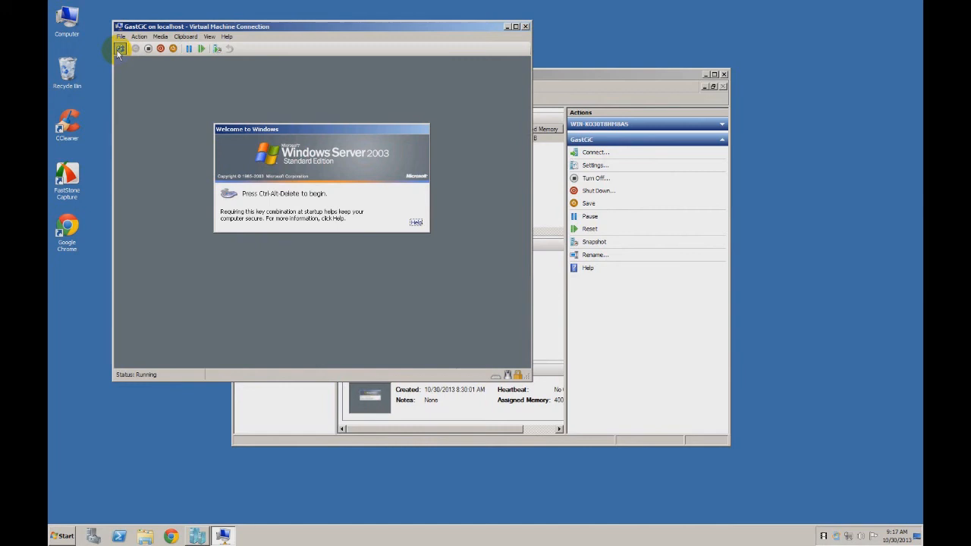
click(139, 36)
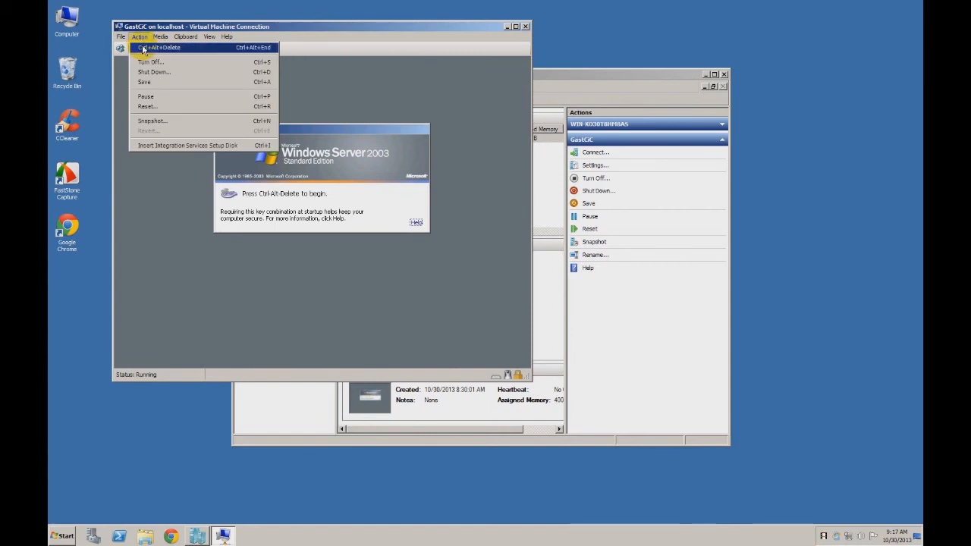
click(213, 254)
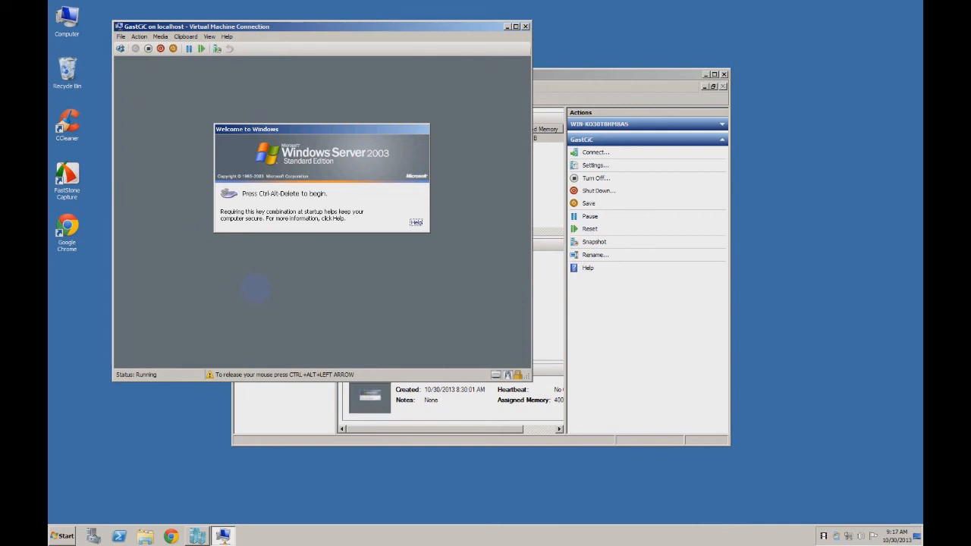
key(ctrl+alt+End)
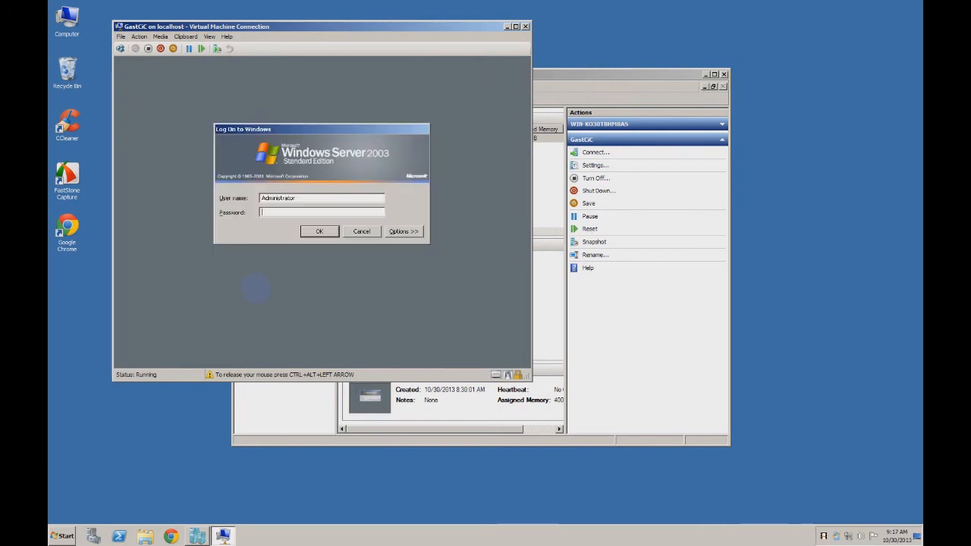
key(Return)
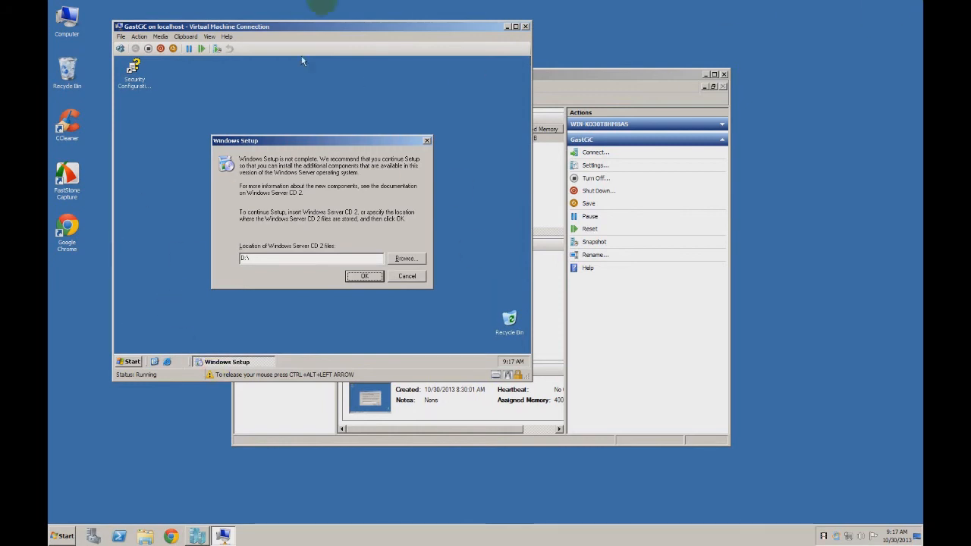
Step: Try to continue Windows Setup with D:\ as the location of the Windows Server CD 2 files, dismissing the error dialogs
click(357, 278)
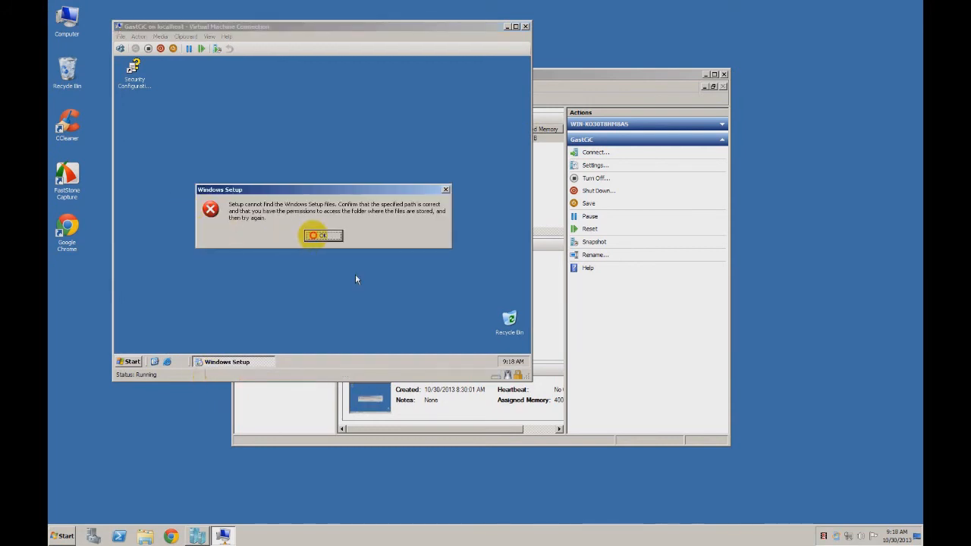
click(331, 236)
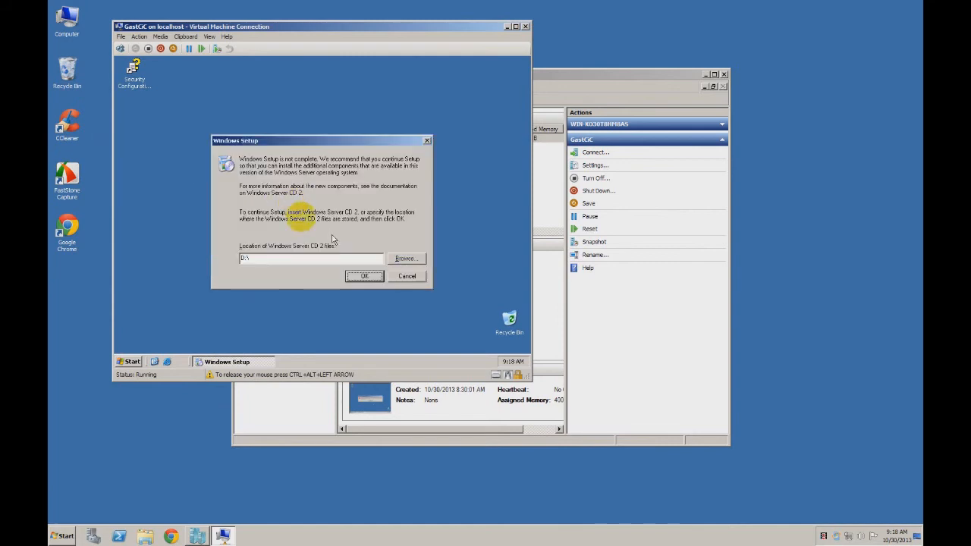
click(357, 277)
click(333, 236)
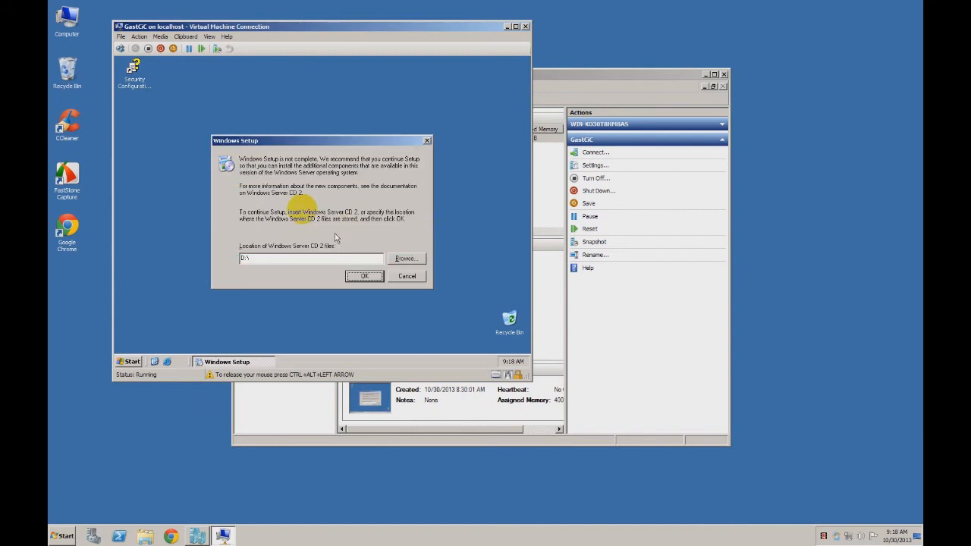
Step: Browse to the I386 folder on drive D: as the CD 2 file location and continue Windows Setup
click(405, 258)
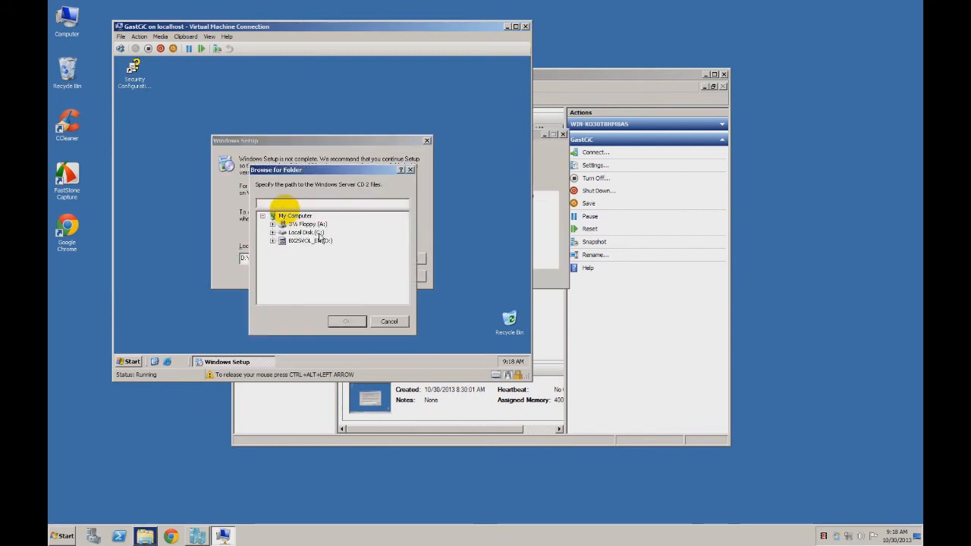
double_click(307, 241)
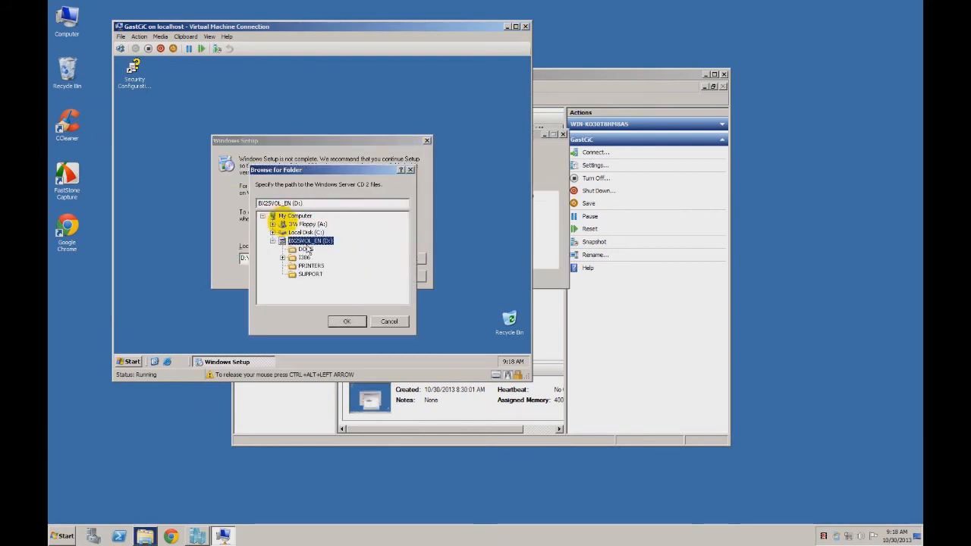
double_click(304, 258)
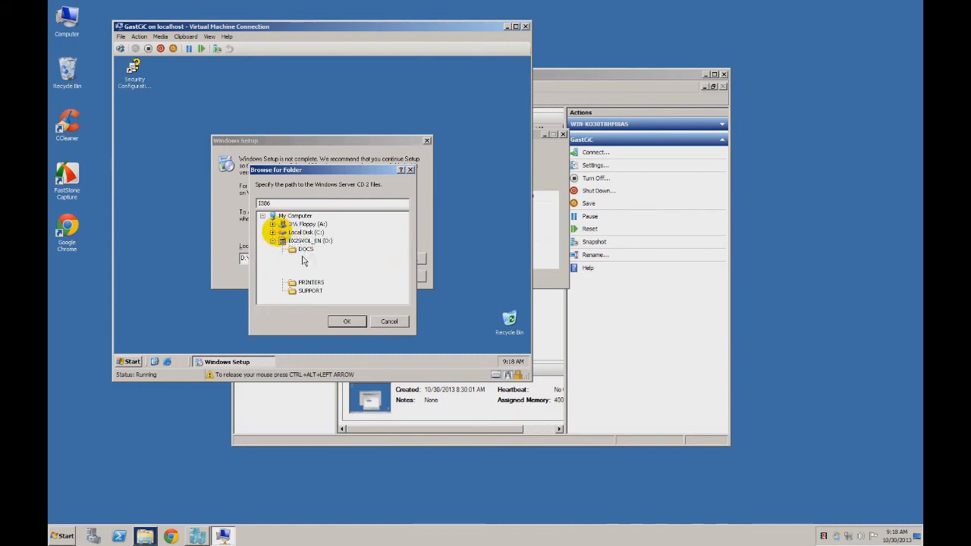
click(348, 322)
click(372, 277)
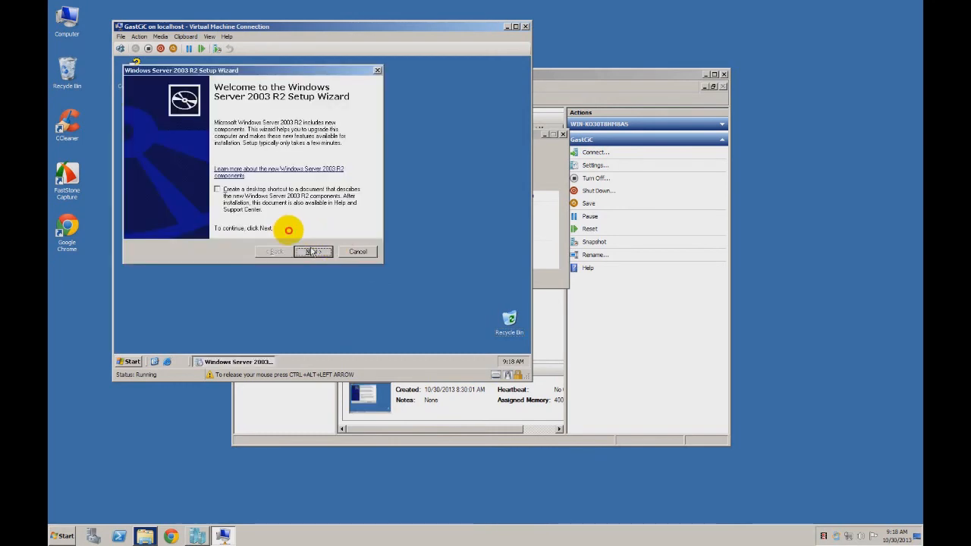
Step: Try to install the additional components with the Windows Server 2003 R2 Setup Wizard, leaving out the desktop shortcut, and close it
click(311, 252)
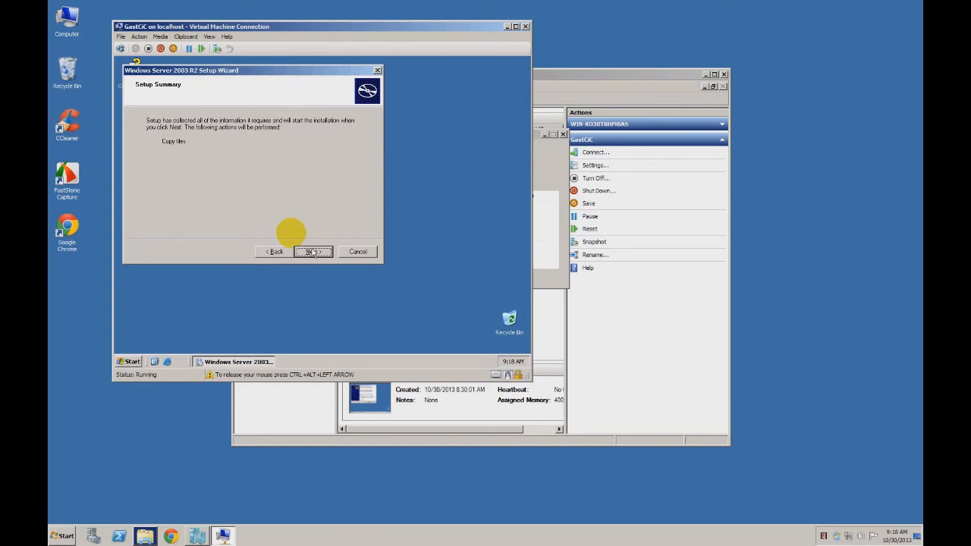
click(319, 254)
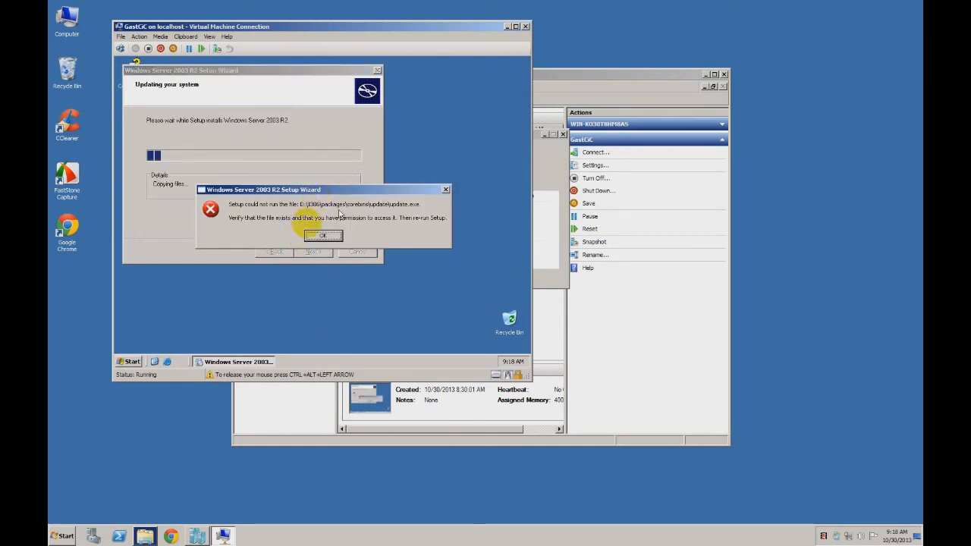
click(325, 238)
click(320, 254)
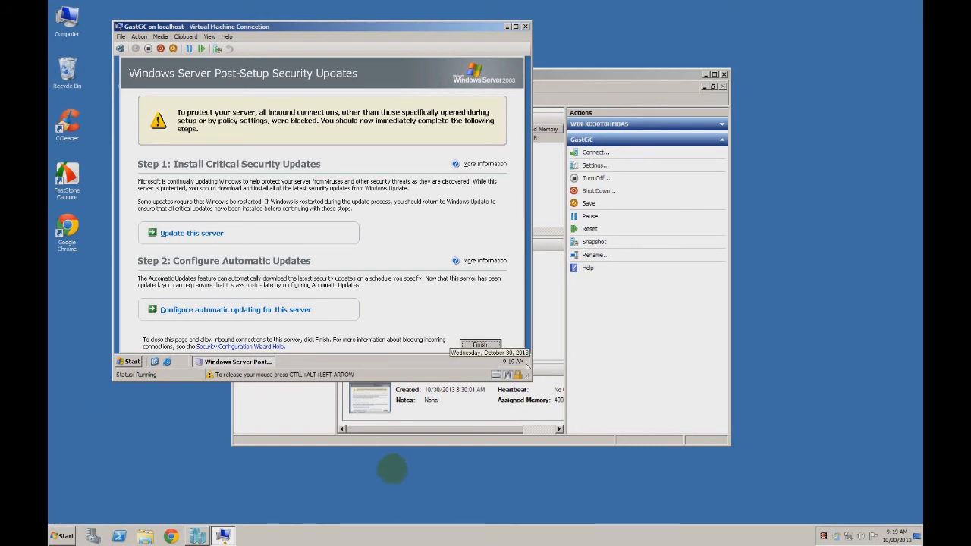
Step: Finish the Post-Setup Security Updates page to allow inbound connections and close the Manage Your Server window
click(489, 345)
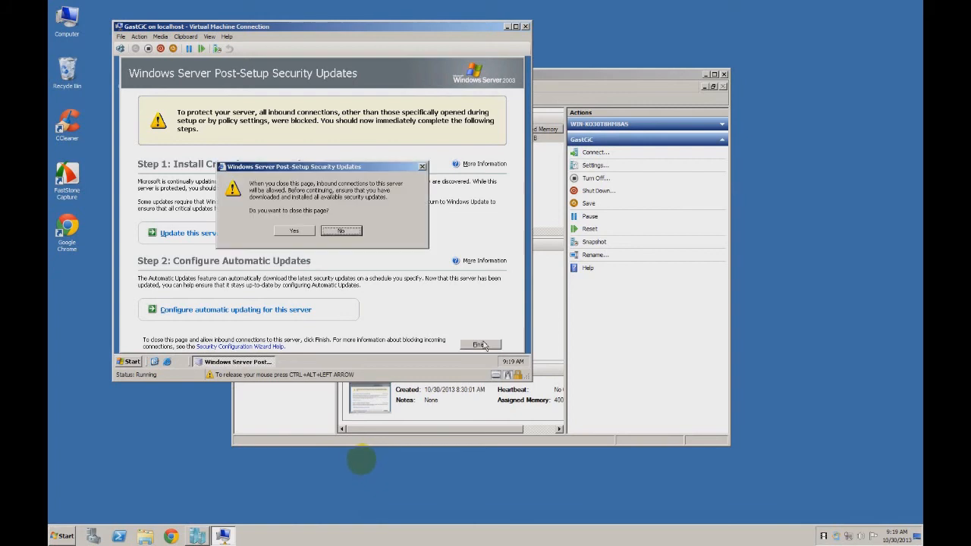
click(293, 232)
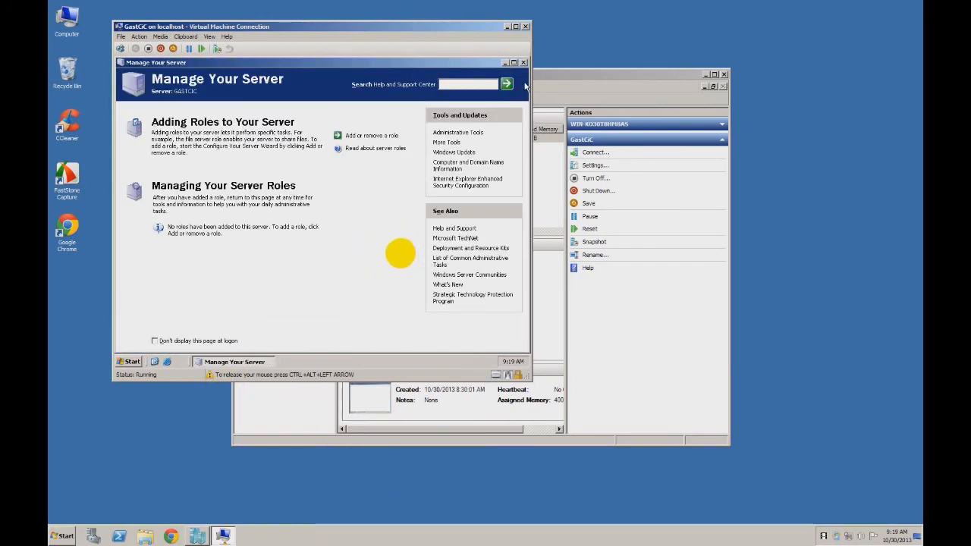
click(523, 62)
click(373, 200)
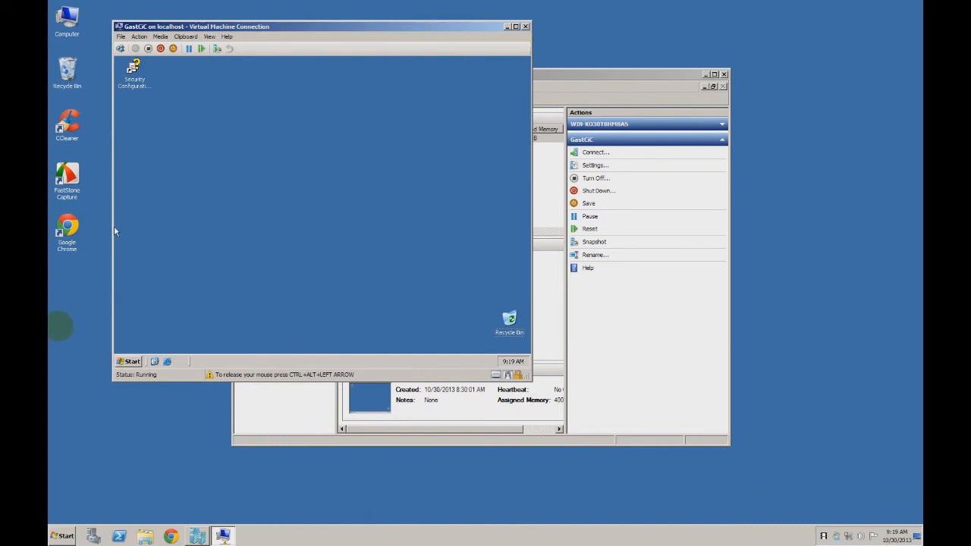
Step: Try to install the Hyper-V integration services from the Integration Services Setup Disk and dismiss the guest's error dialog
click(139, 36)
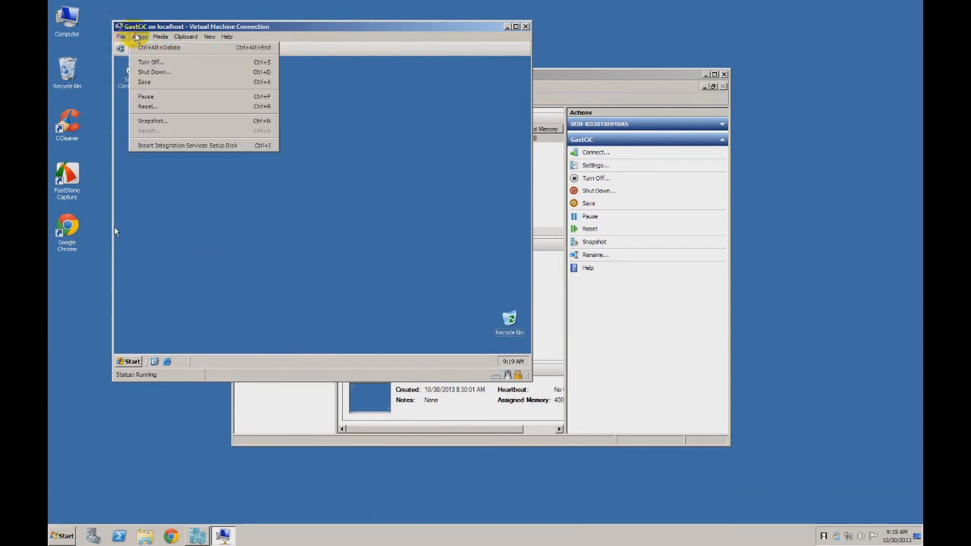
click(155, 146)
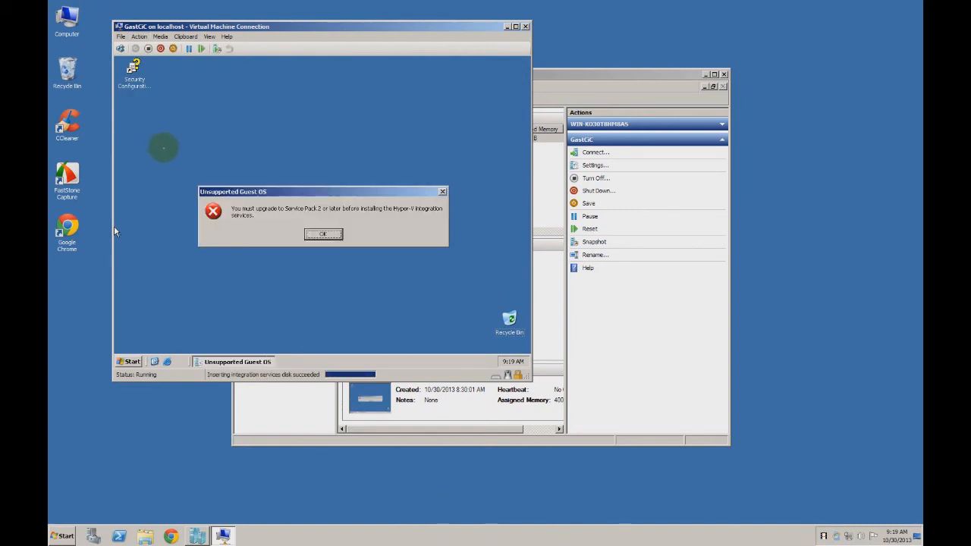
click(114, 231)
click(323, 235)
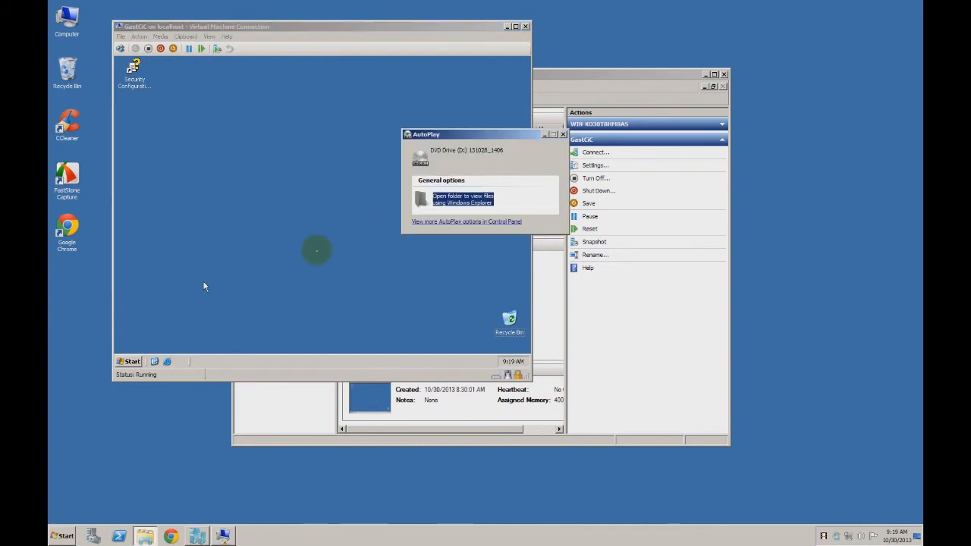
Step: Close the host's AutoPlay dialog and capture the host's D: drive as the virtual machine's DVD drive
click(562, 135)
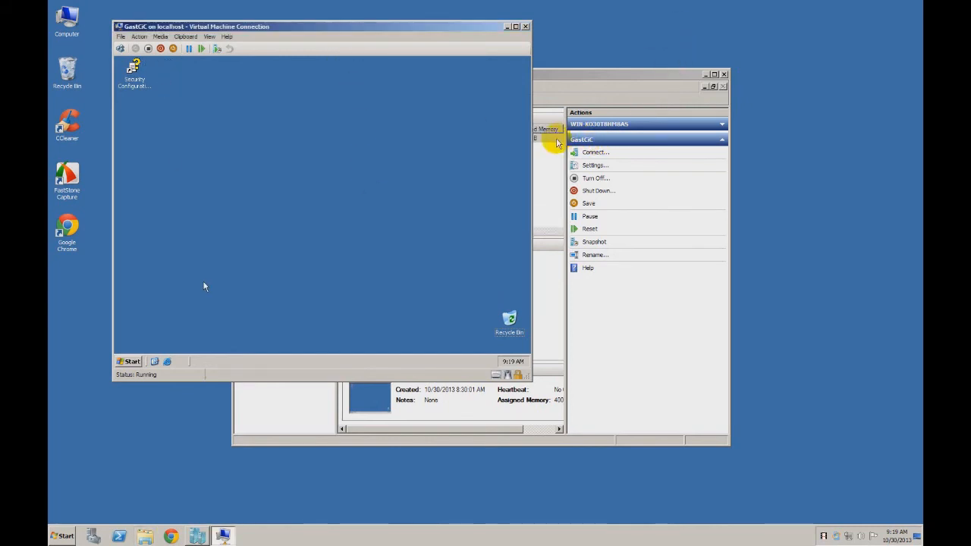
click(160, 37)
mouse_move(169, 48)
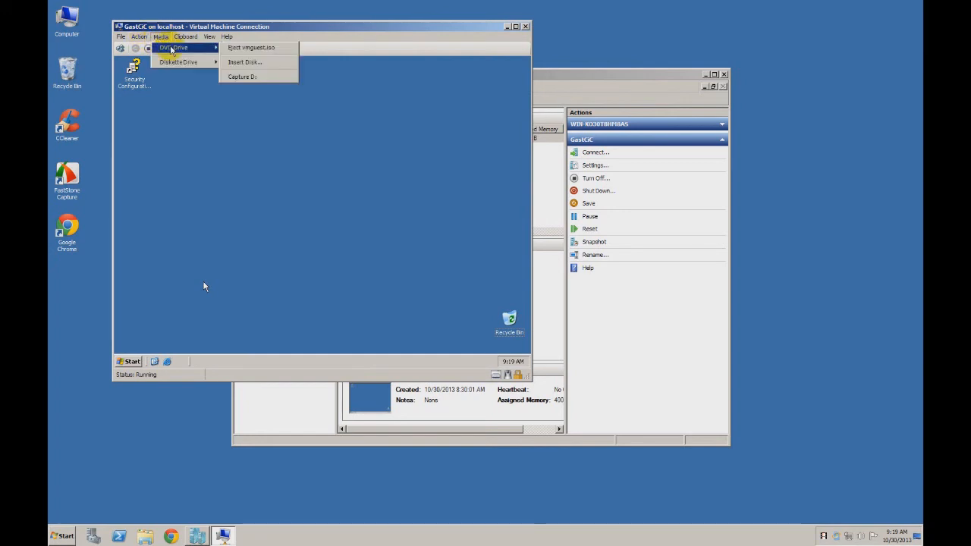
click(243, 76)
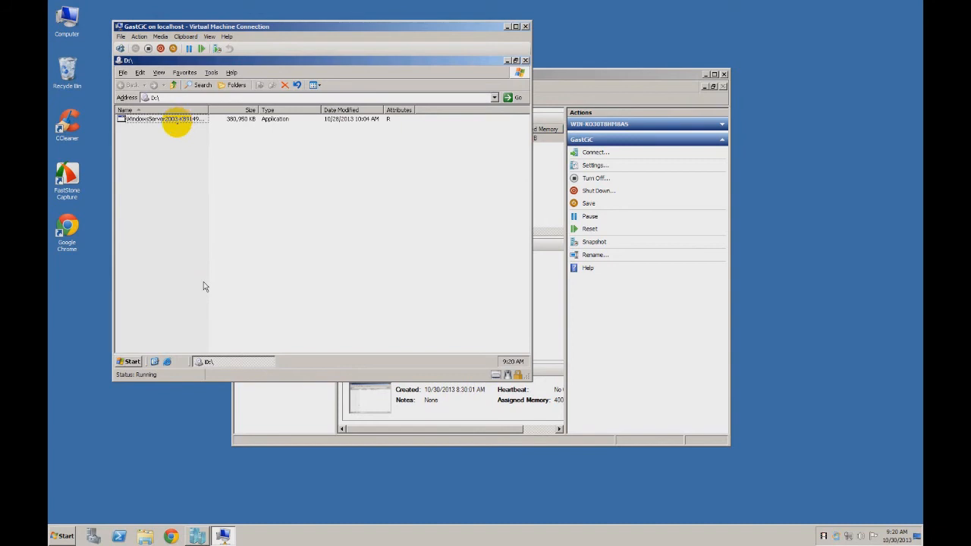
Step: Launch the Windows Server 2003 update package from the guest's D: drive and release the mouse to the host while it extracts
click(177, 122)
click(180, 118)
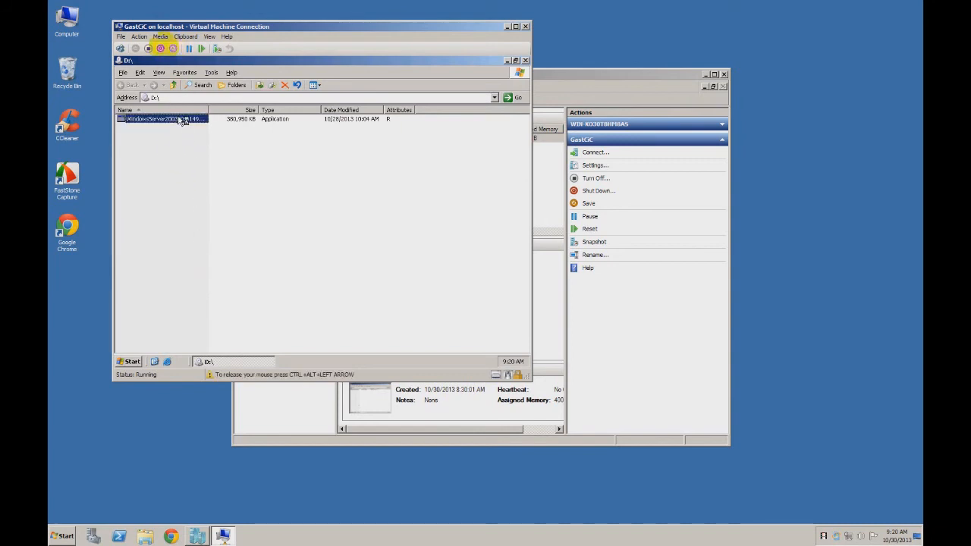
double_click(182, 120)
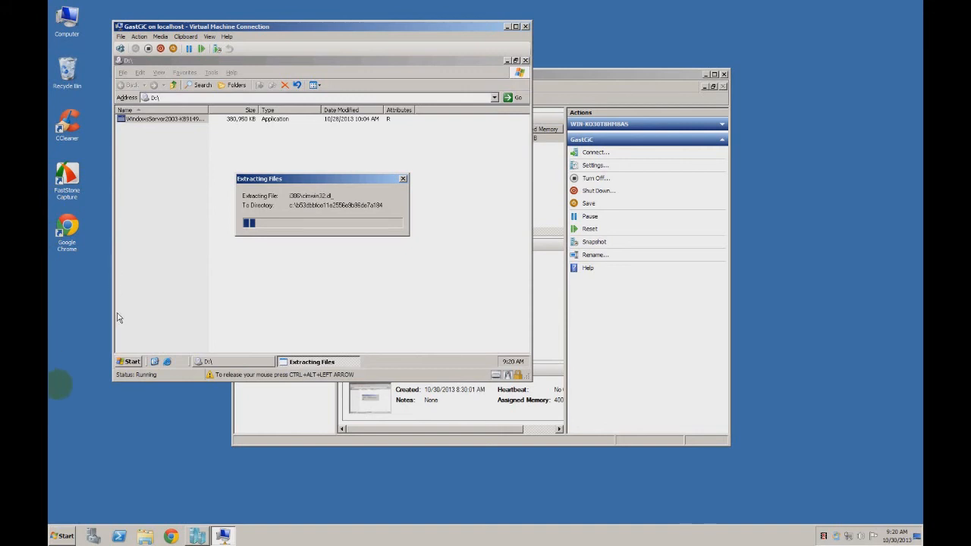
key(ctrl+alt+Left)
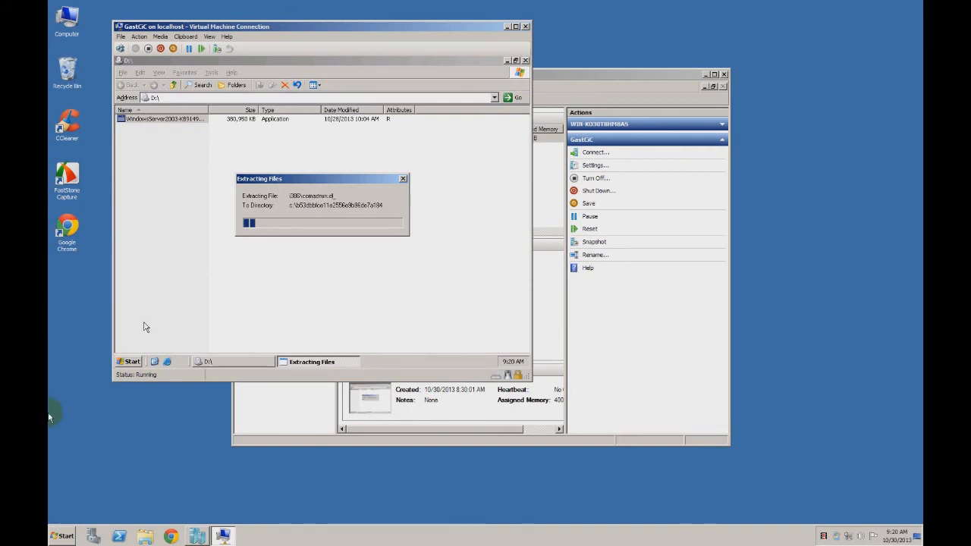
Step: Switch to Google Chrome and search Google for "internet explorer 8 for server 2003 r2"
click(171, 535)
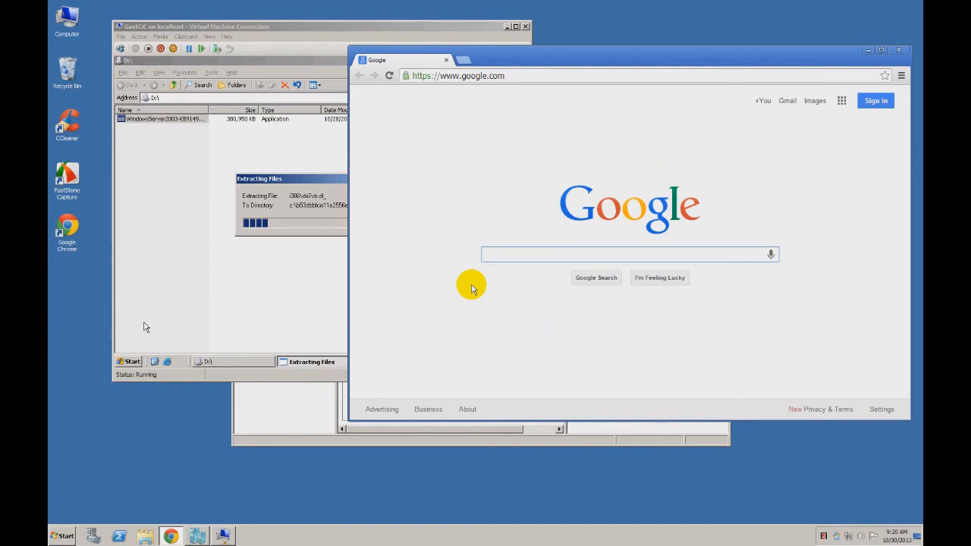
text(inernet)
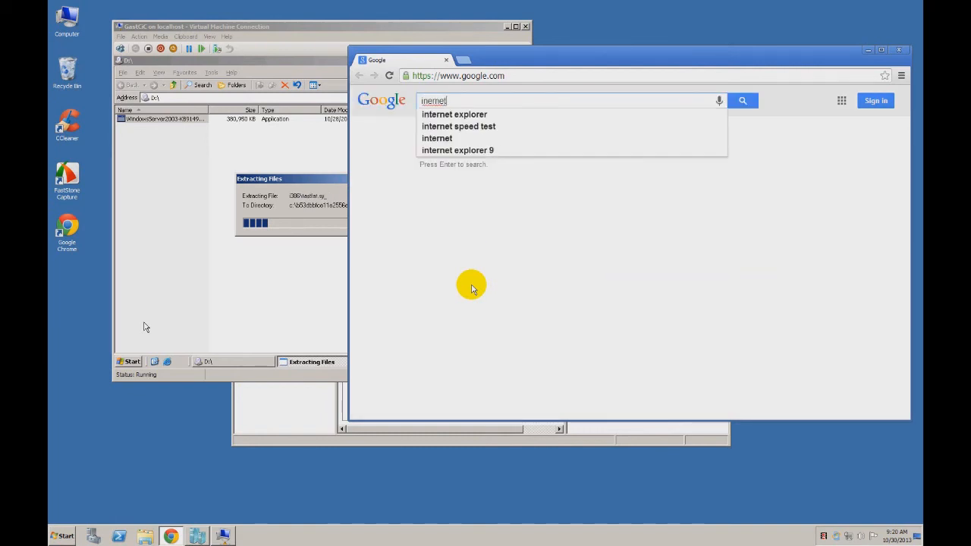
key(BackSpace)
key(BackSpace)
key(BackSpace)
key(BackSpace)
key(BackSpace)
key(BackSpace)
key(BackSpace)
text(internet ex[pl)
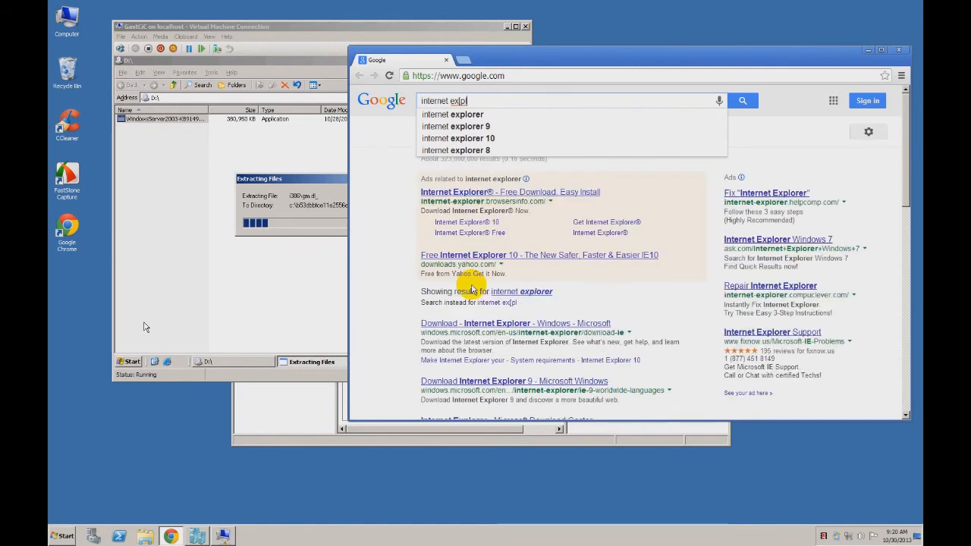
key(BackSpace)
key(BackSpace)
key(BackSpace)
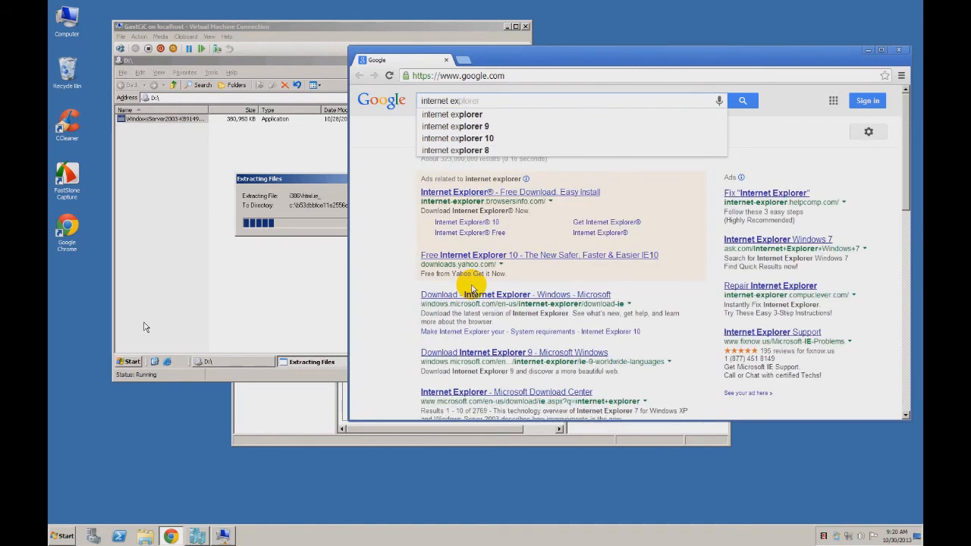
key(Down)
key(Down)
key(Down)
key(Down)
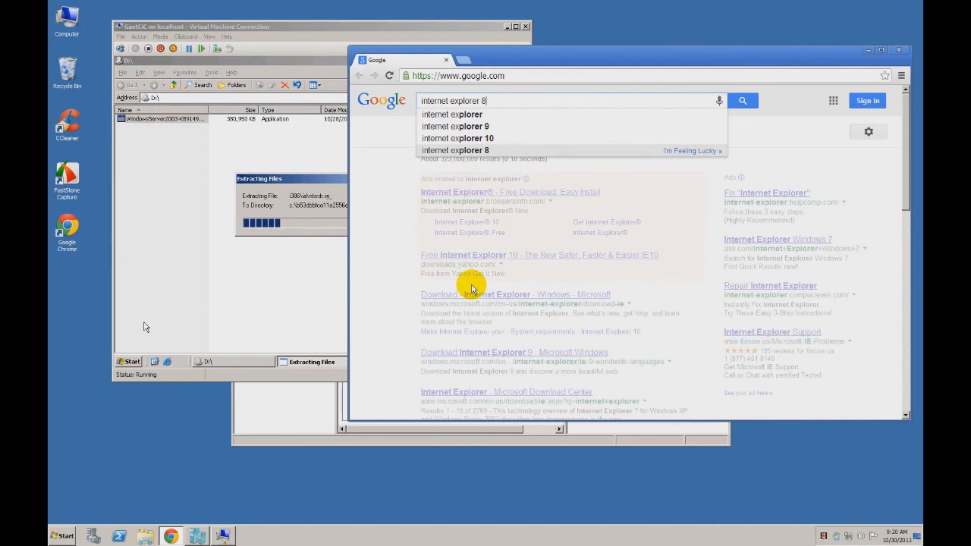
text(for server)
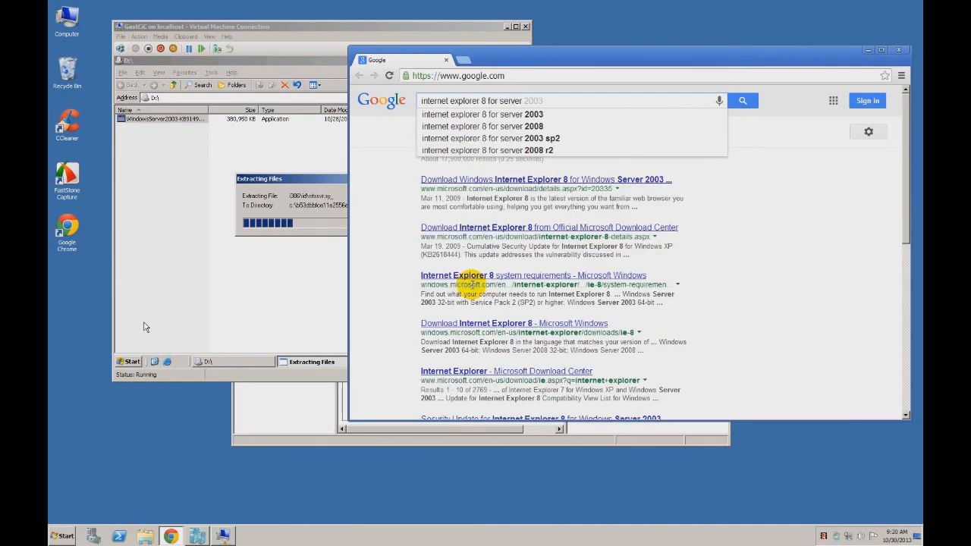
text( 2003)
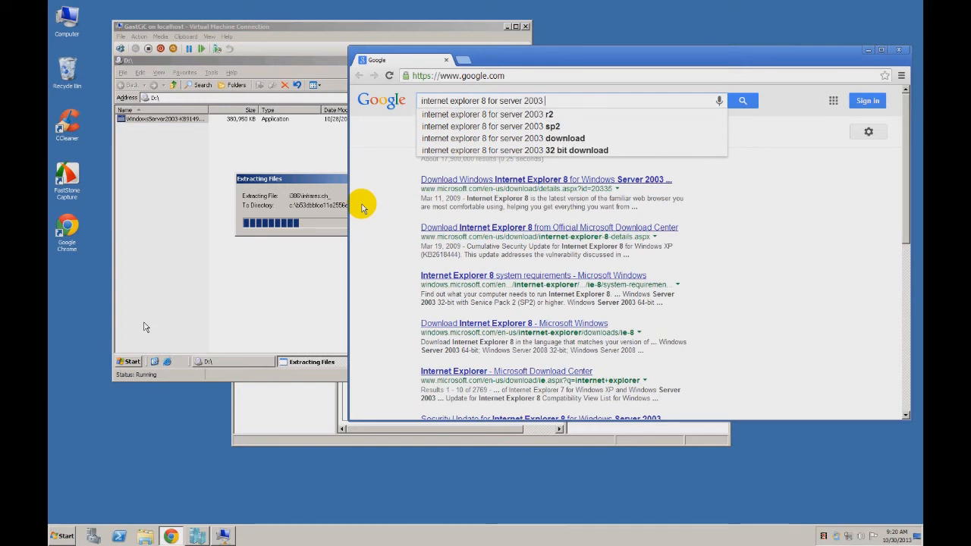
click(525, 120)
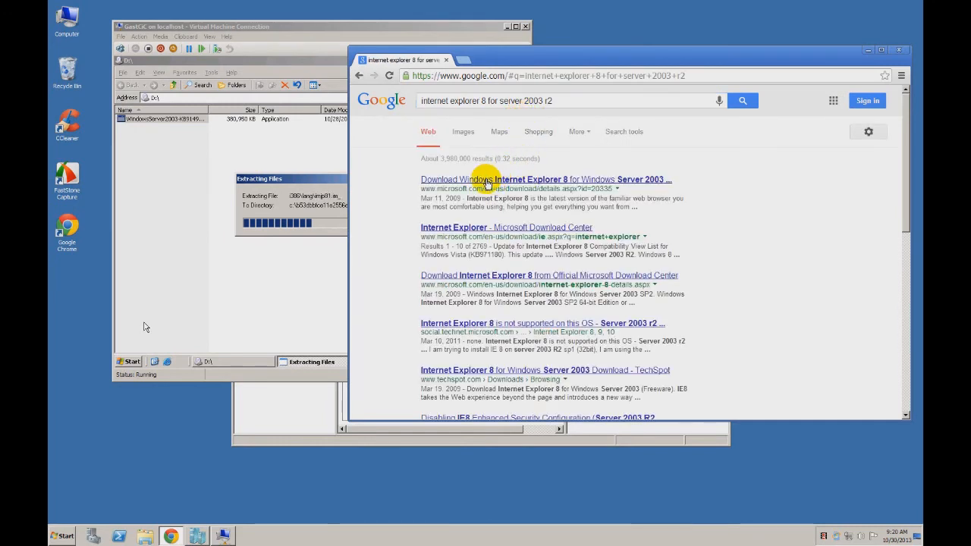
Step: Download the English version of Windows Internet Explorer 8 for Windows Server 2003 from the Microsoft Download Center
click(479, 183)
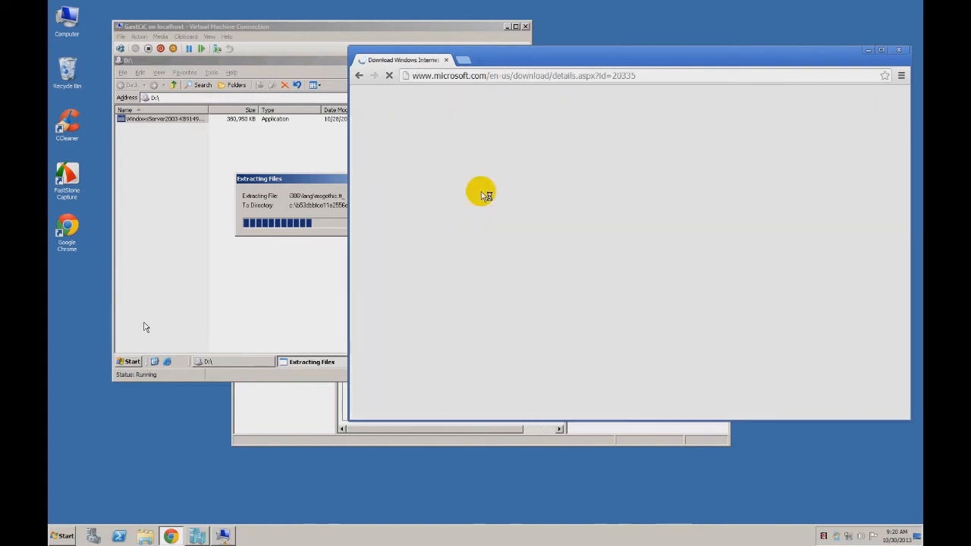
click(628, 250)
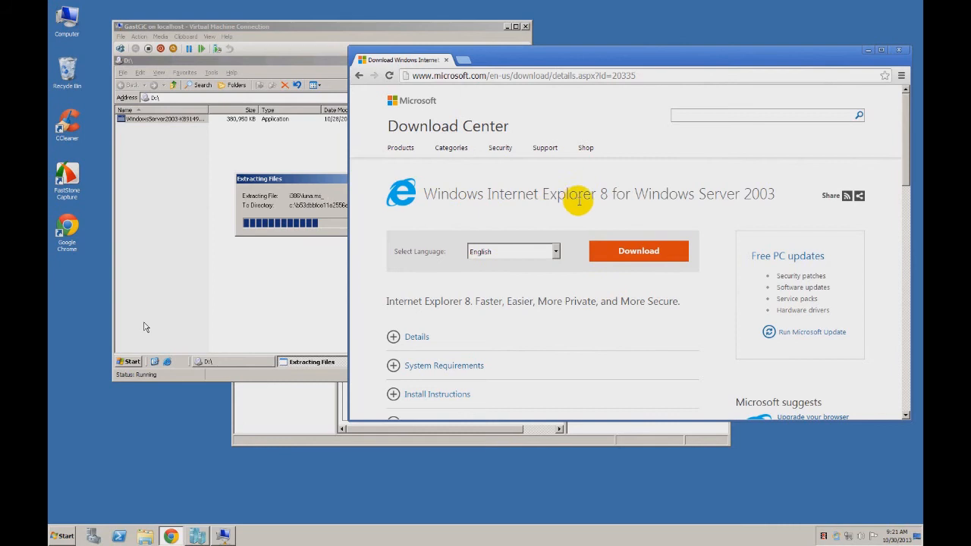
click(630, 252)
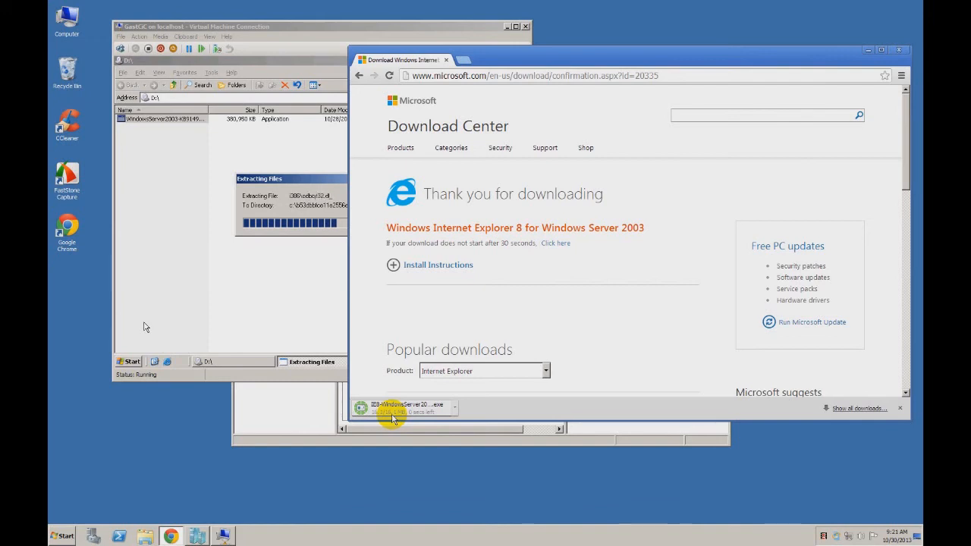
Step: Move the downloaded IE8-WindowsServer2003-x86-ENU file from the Downloads folder to the host desktop, and close the folder and browser windows
click(839, 408)
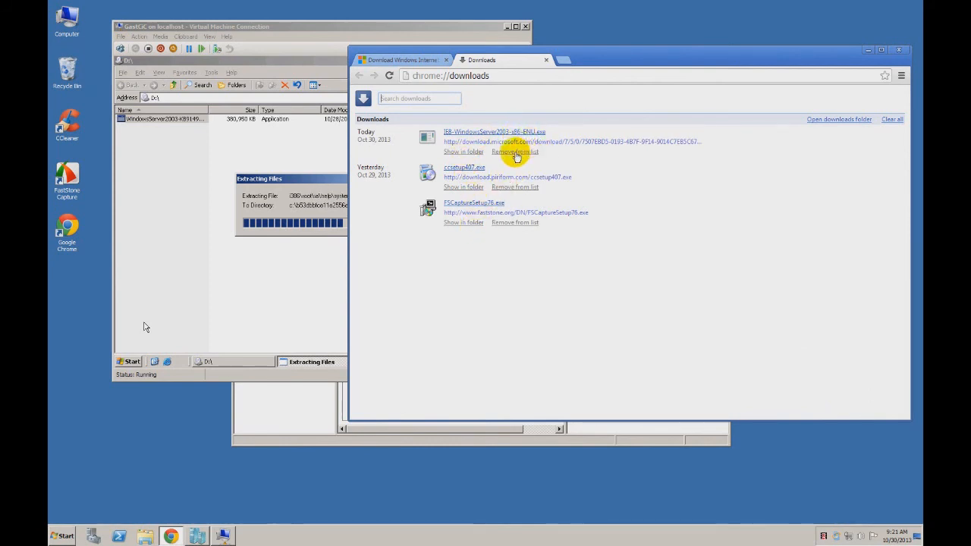
click(472, 154)
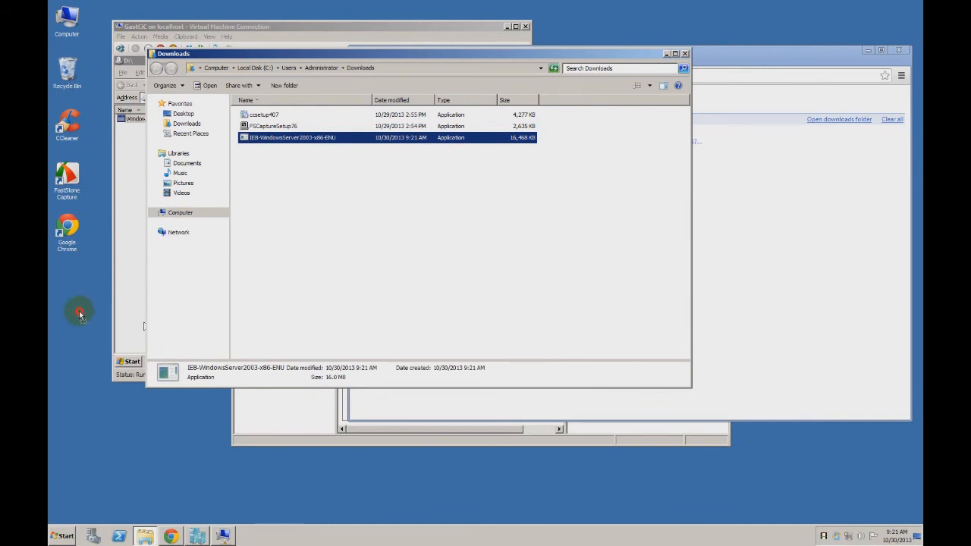
drag(81, 314, 81, 311)
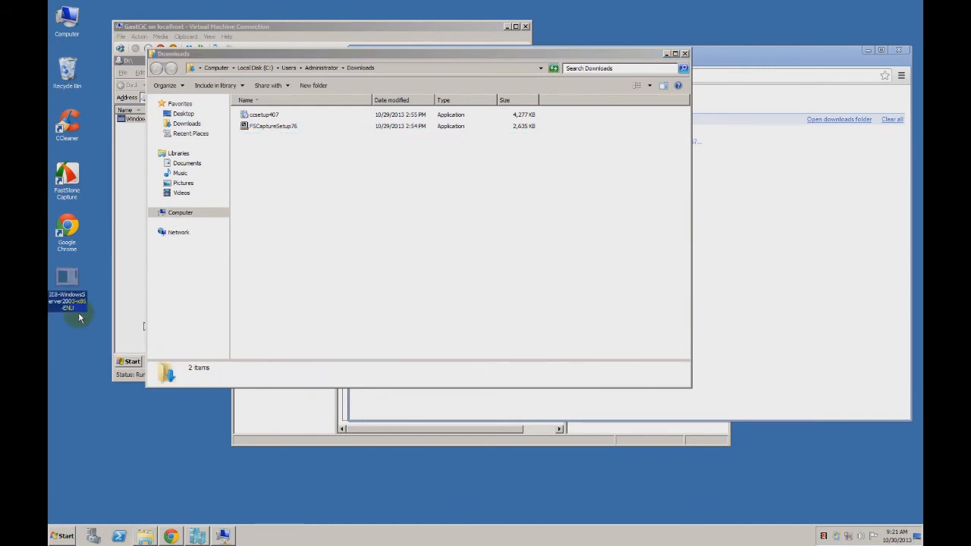
click(686, 54)
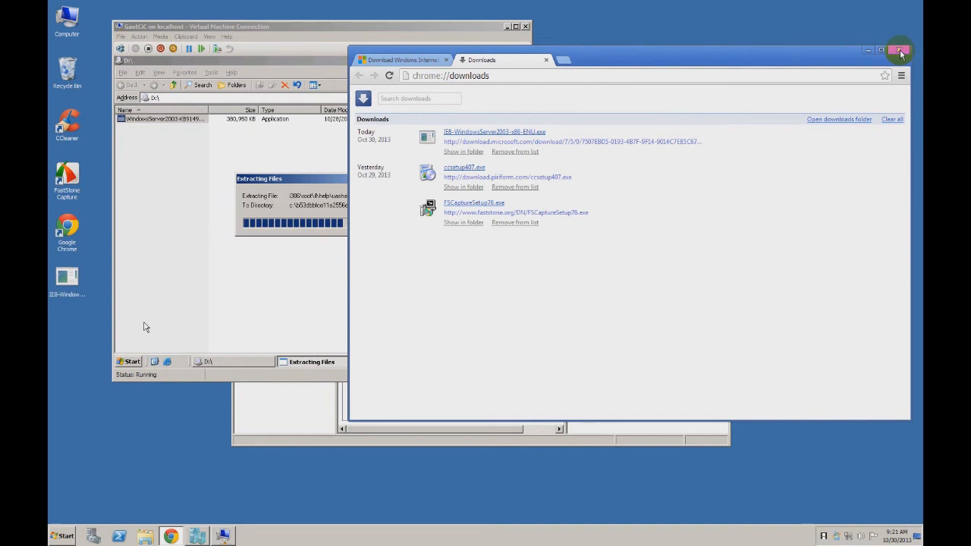
click(900, 53)
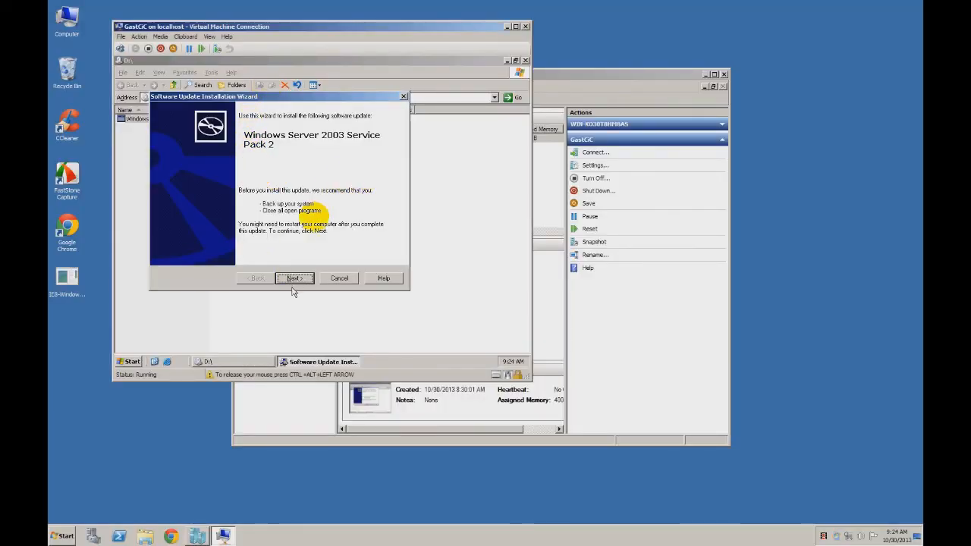
Step: Accept the Windows Server 2003 Service Pack 2 licence agreement in the guest and run the installation
click(294, 279)
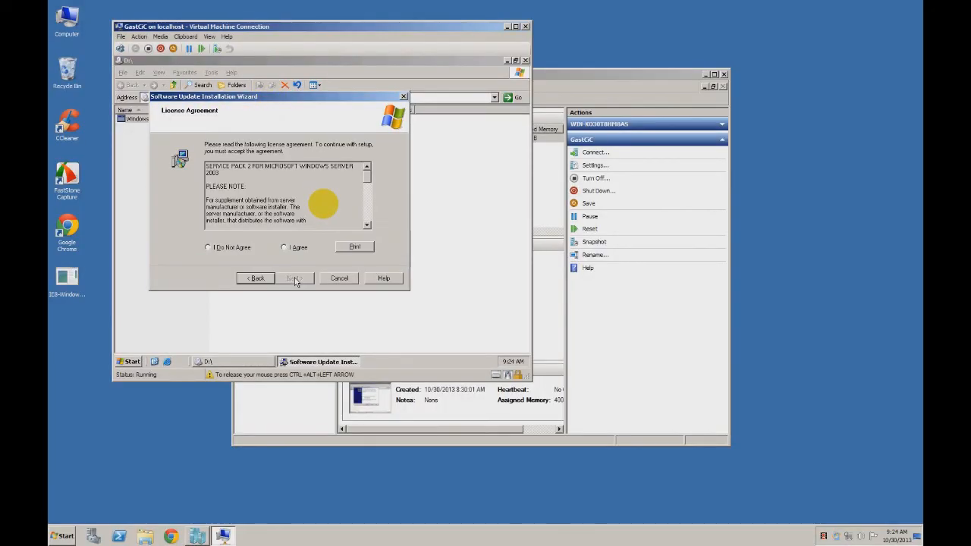
click(286, 248)
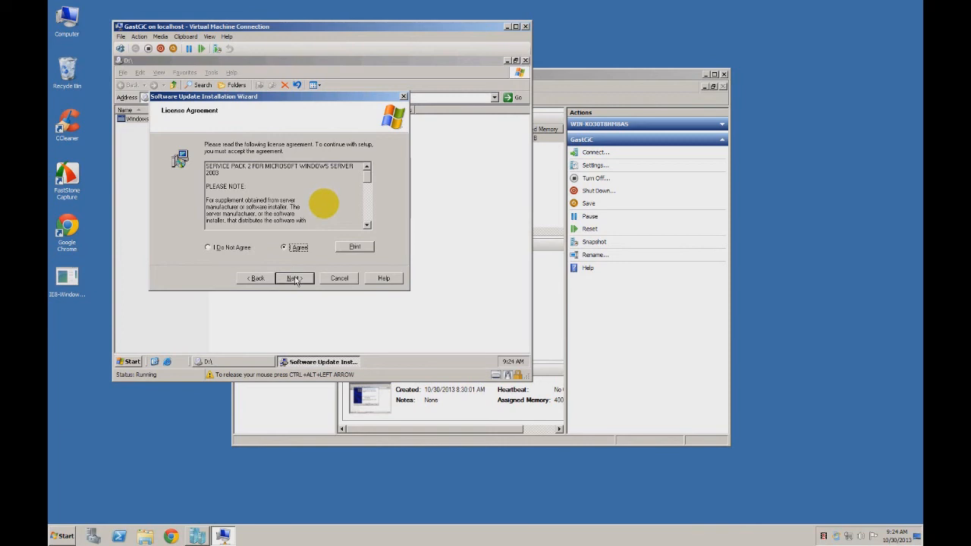
click(294, 278)
click(294, 278)
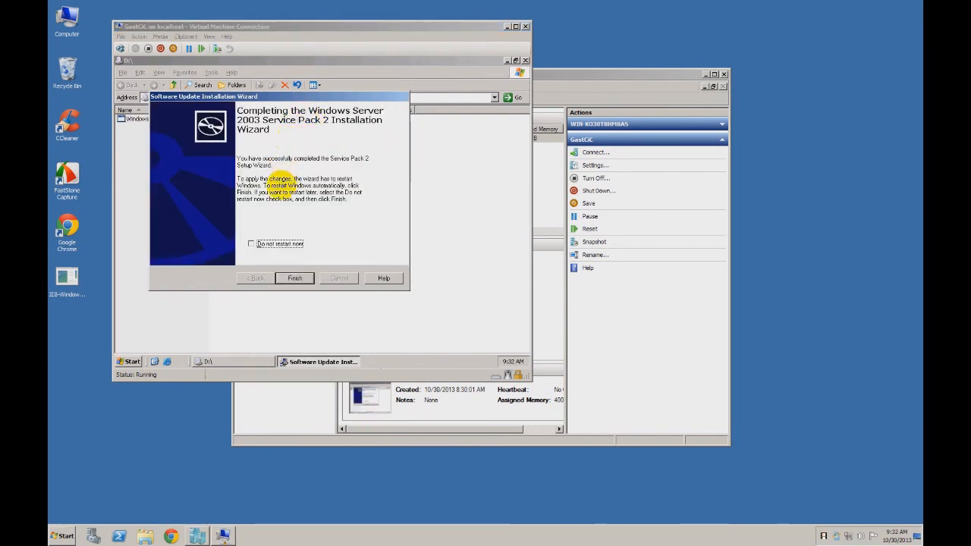
Step: Finish the Service Pack 2 wizard with an automatic restart and close the guest's D: drive window
click(296, 197)
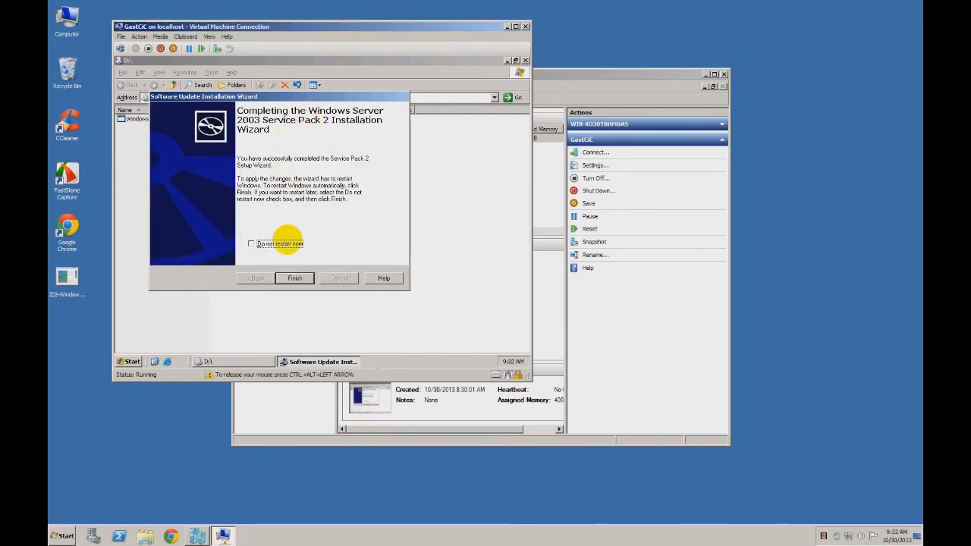
click(293, 278)
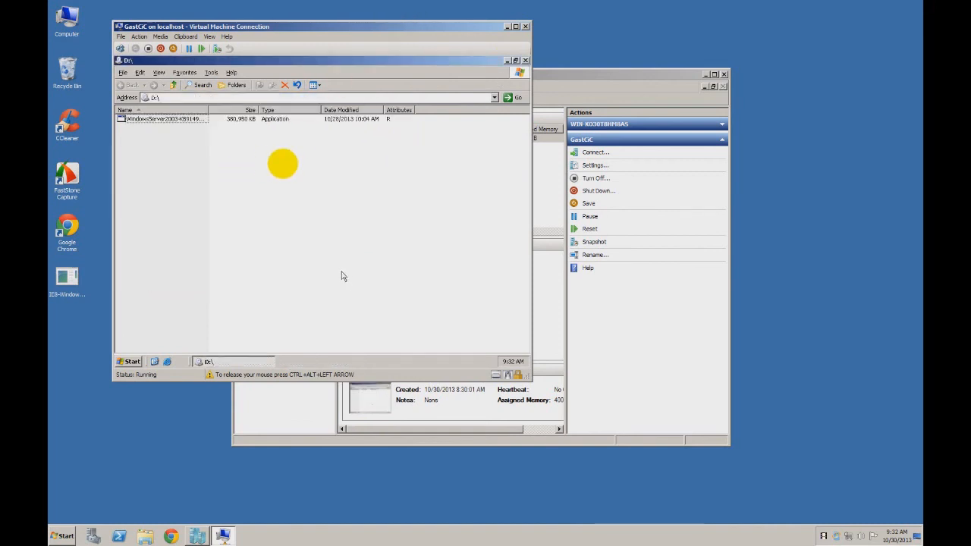
click(524, 61)
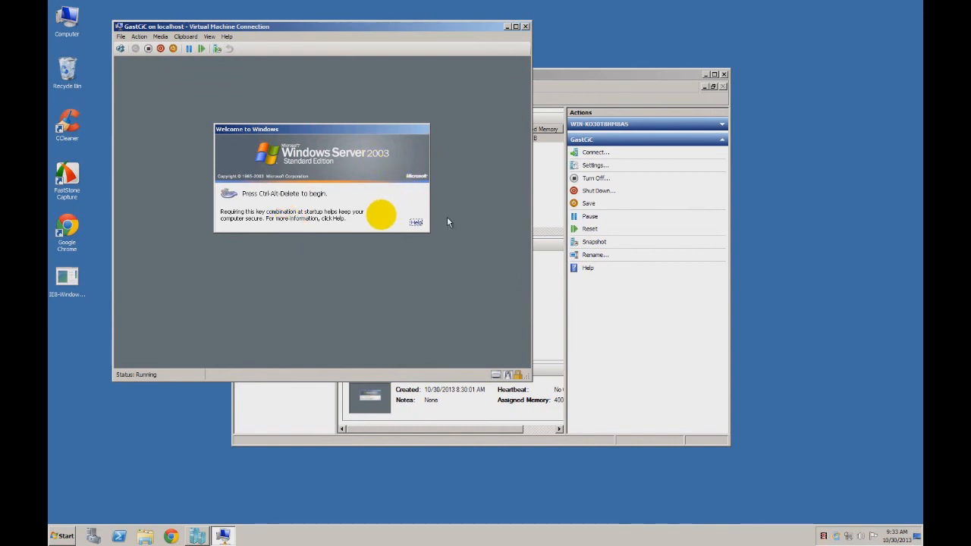
Step: Log on to the restarted Windows Server 2003 guest and close its Manage Your Server window
key(ctrl+alt+End)
key(Return)
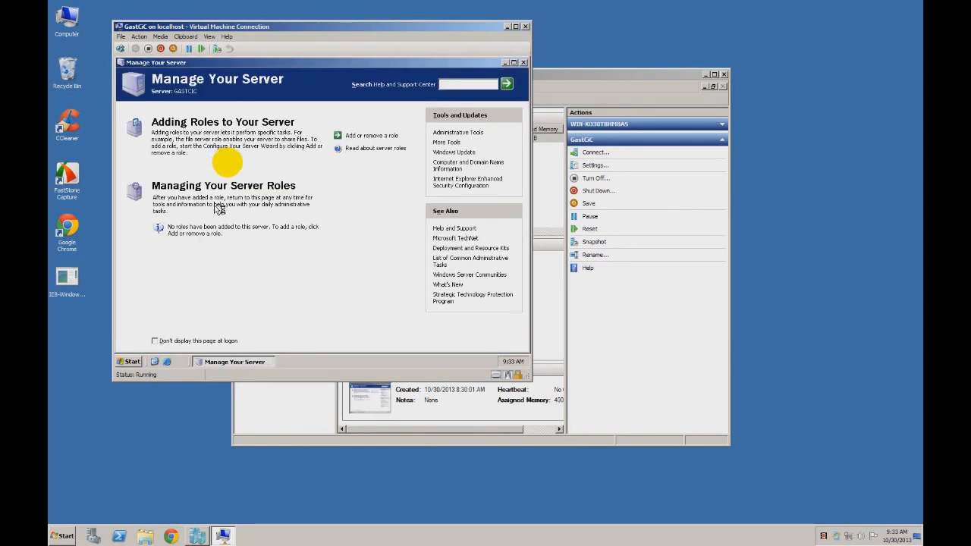
click(523, 63)
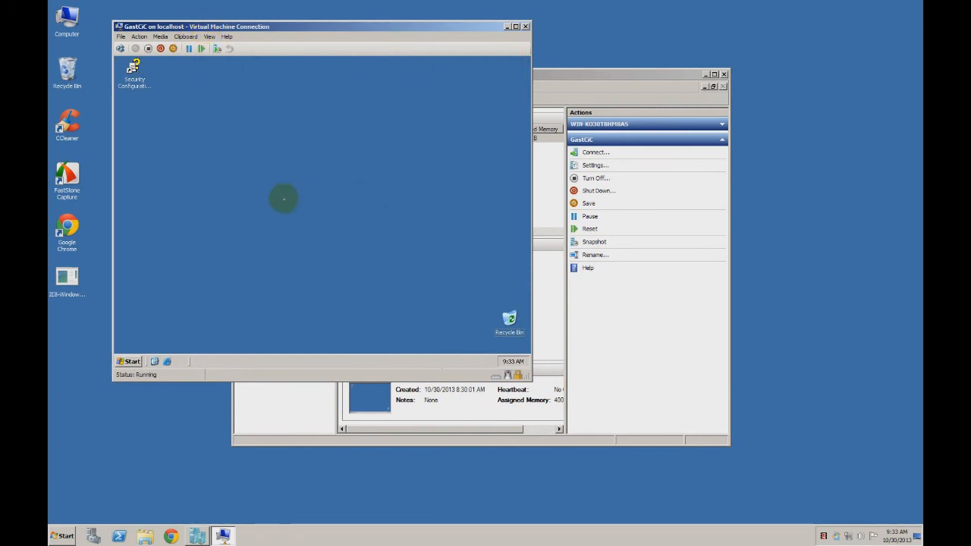
Step: Insert the Integration Services Setup Disk to install the Hyper-V integration services, and restart the guest to complete the installation
click(139, 37)
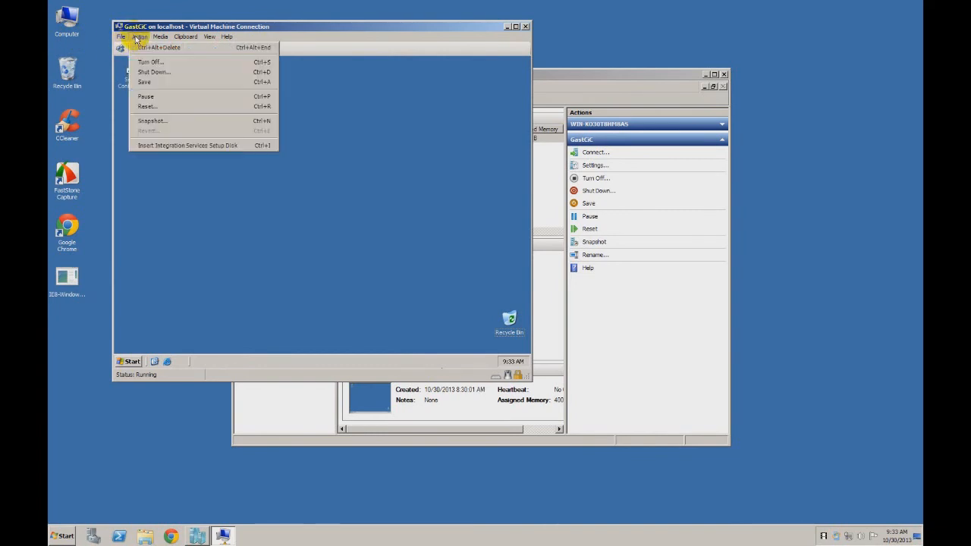
click(156, 146)
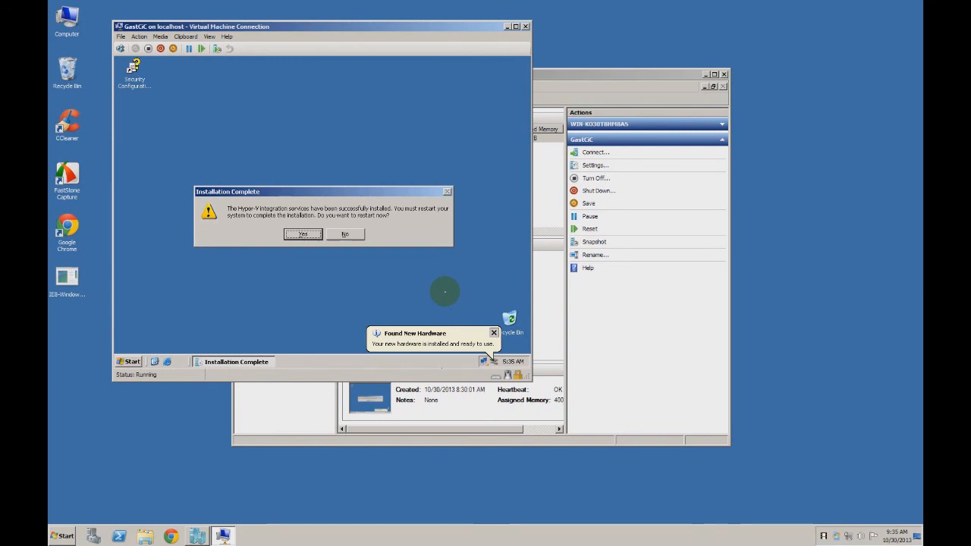
click(304, 234)
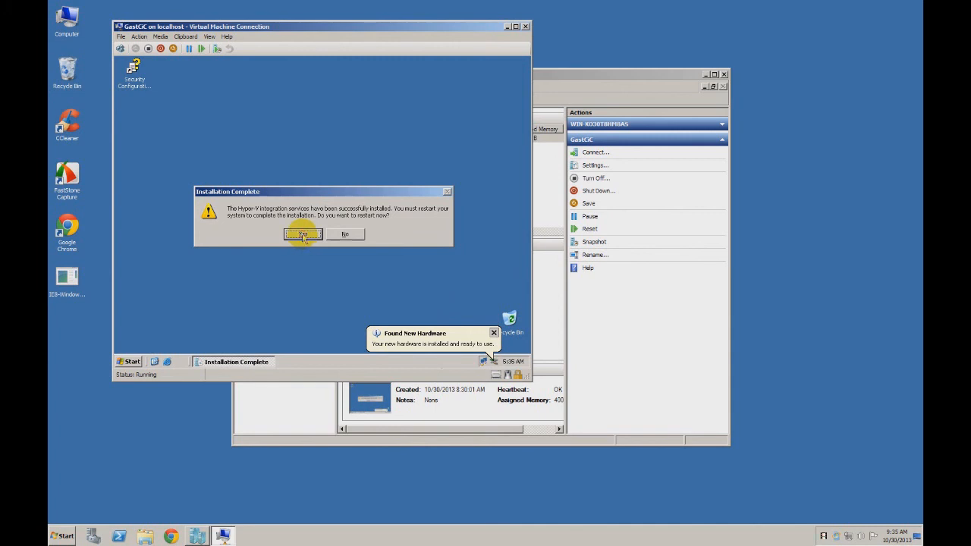
click(303, 238)
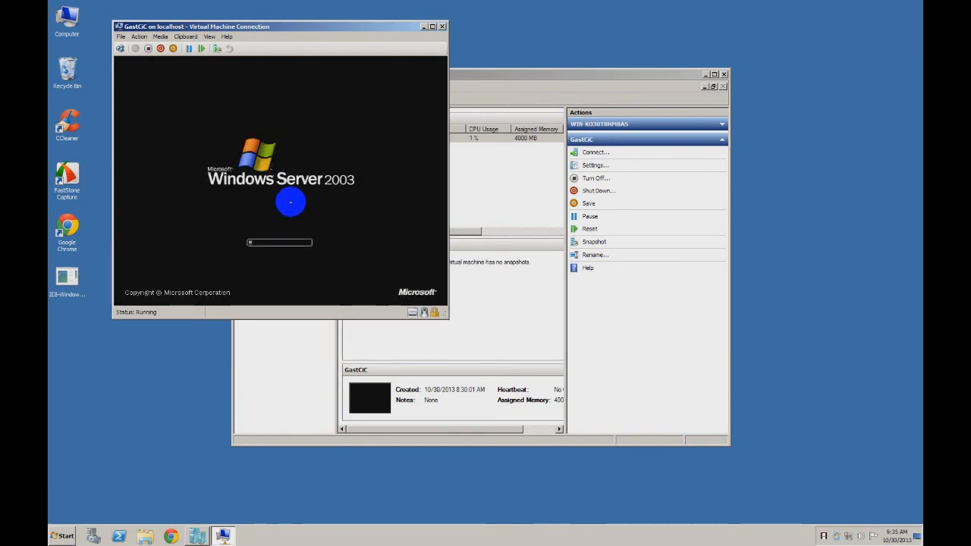
Step: Reposition the Hyper-V Manager and GastCiC connection windows on the host desktop so the virtual machine list is visible beside the guest
click(529, 74)
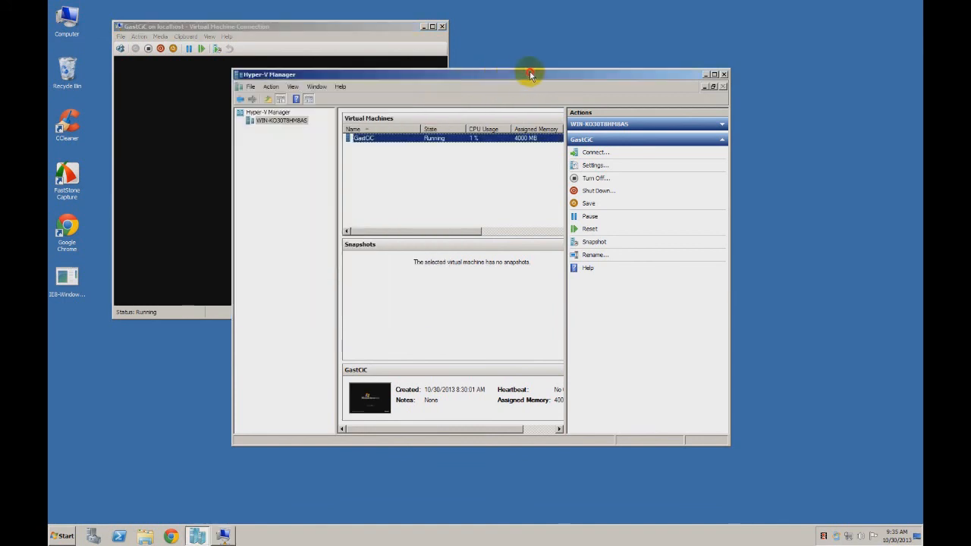
drag(641, 62, 652, 62)
mouse_move(334, 27)
mouse_down()
mouse_move(361, 77)
mouse_move(367, 53)
mouse_move(376, 53)
mouse_up()
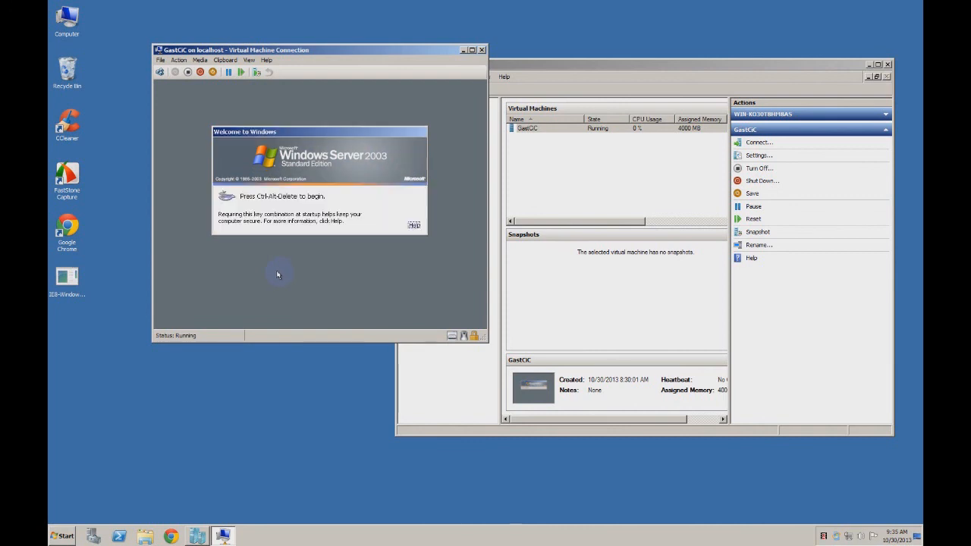
Step: Log on to the guest as Administrator, dismiss the Display Settings balloon and minimize the Manage Your Server window
click(160, 72)
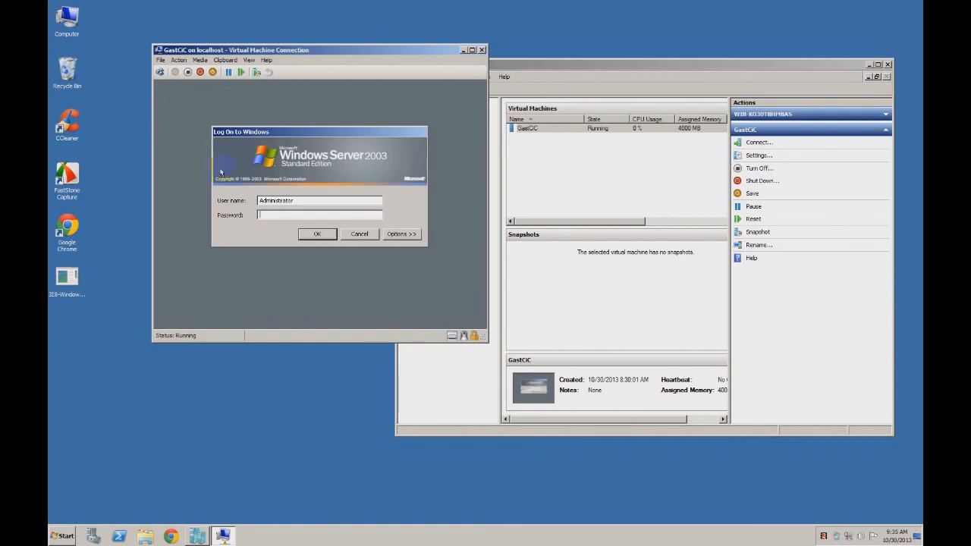
click(317, 233)
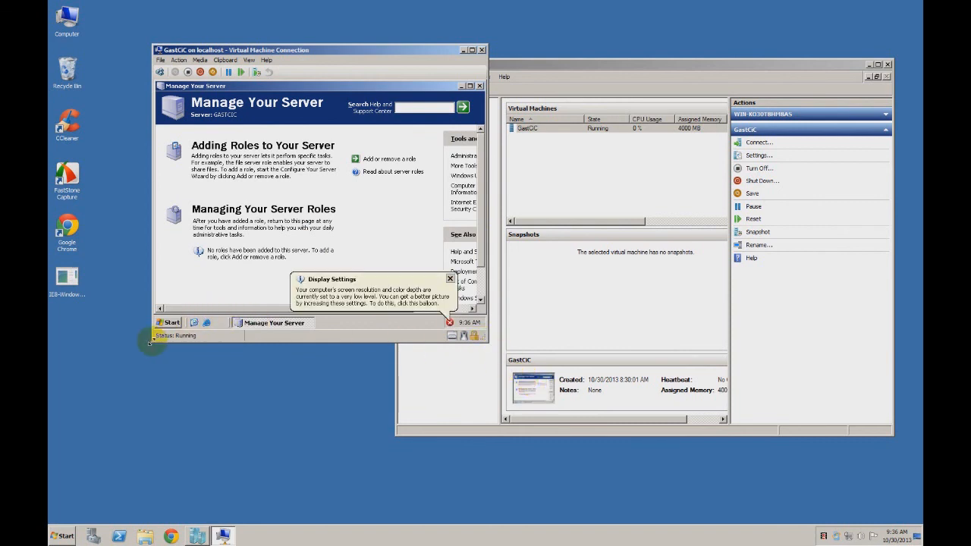
click(450, 279)
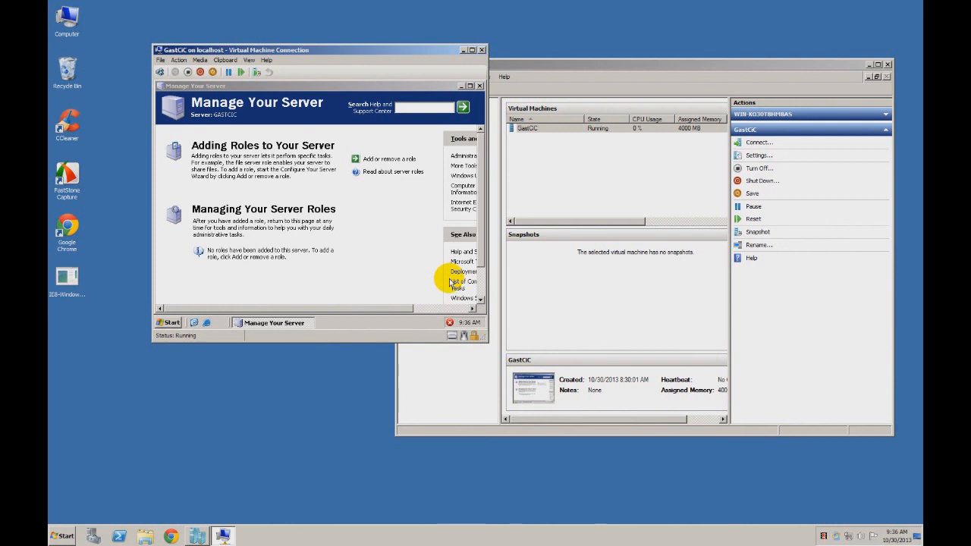
click(462, 86)
Step: Set the guest's screen resolution to 800 by 600 pixels in Display Properties and close the dialog
right_click(326, 167)
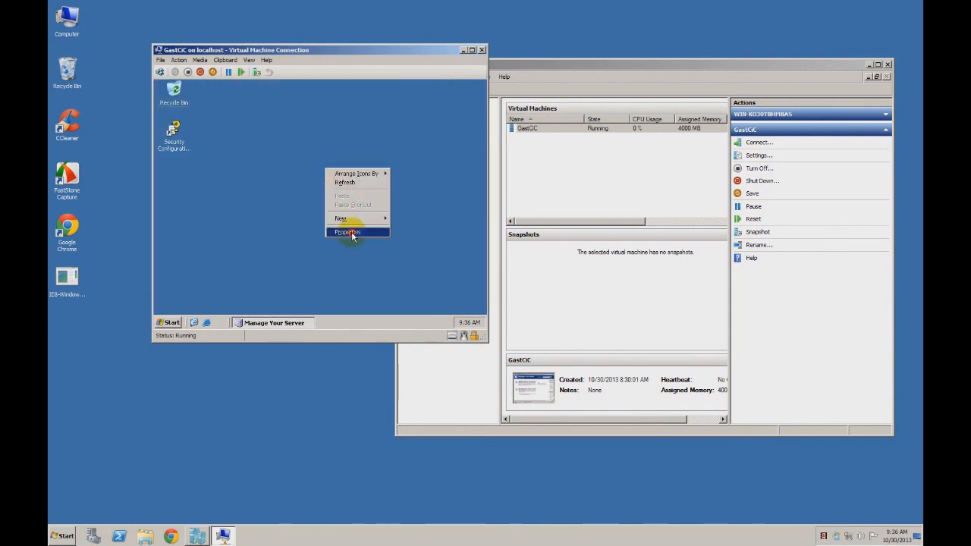
click(352, 232)
click(337, 101)
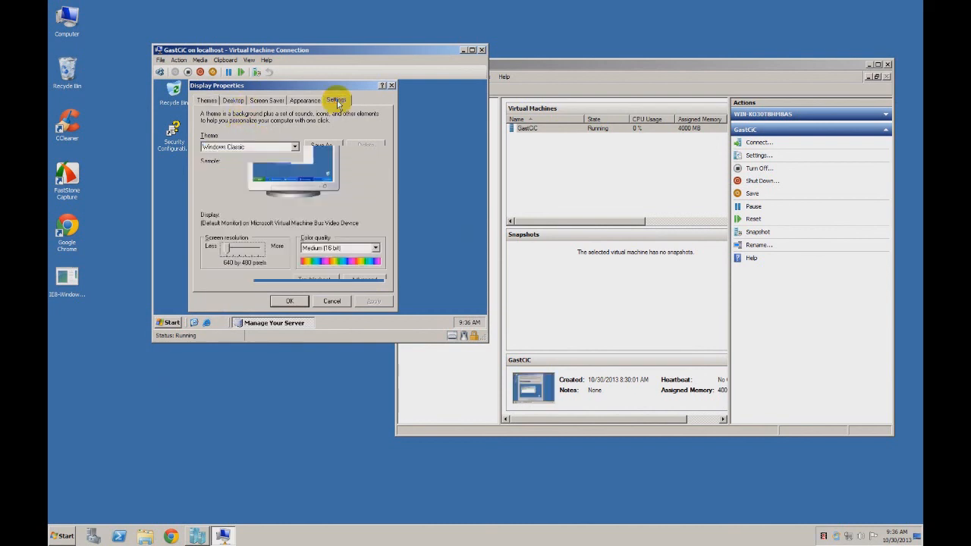
click(233, 249)
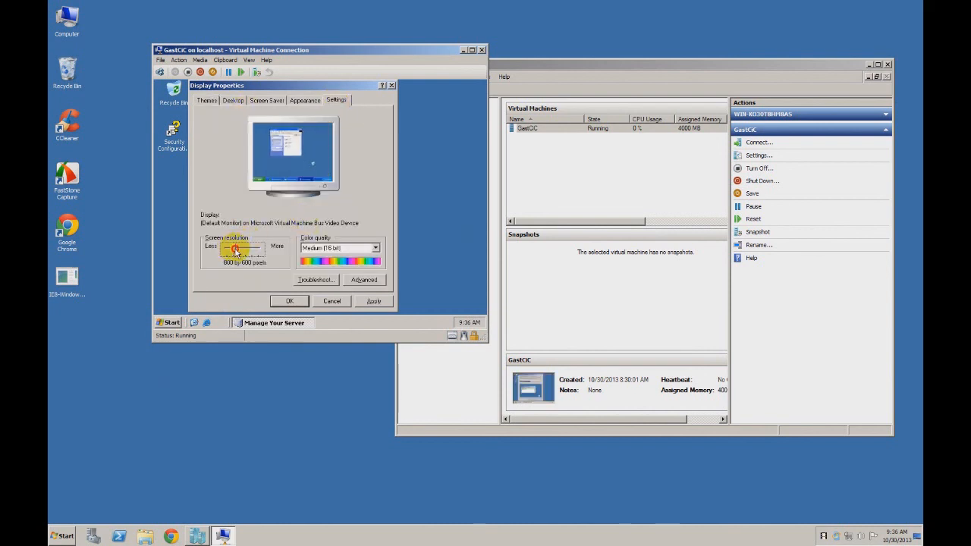
click(368, 302)
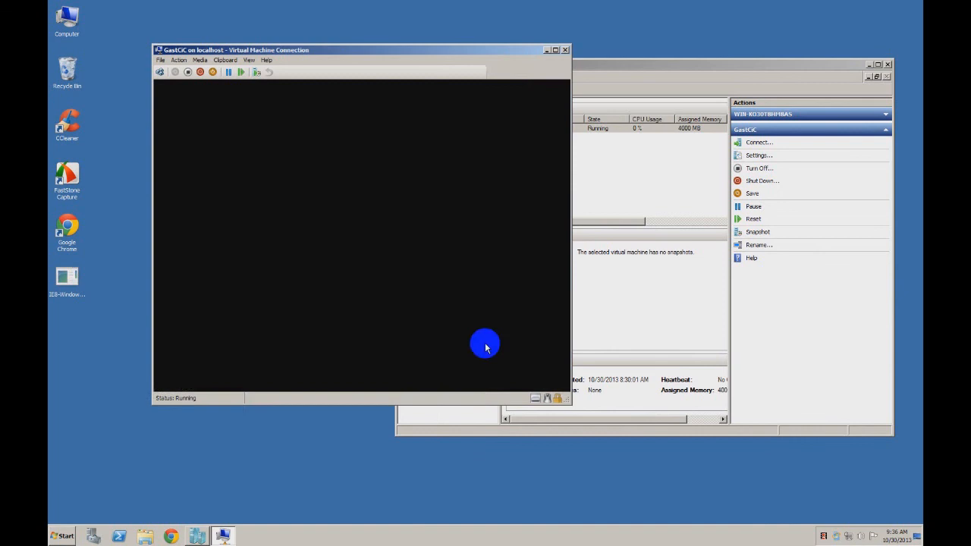
click(331, 167)
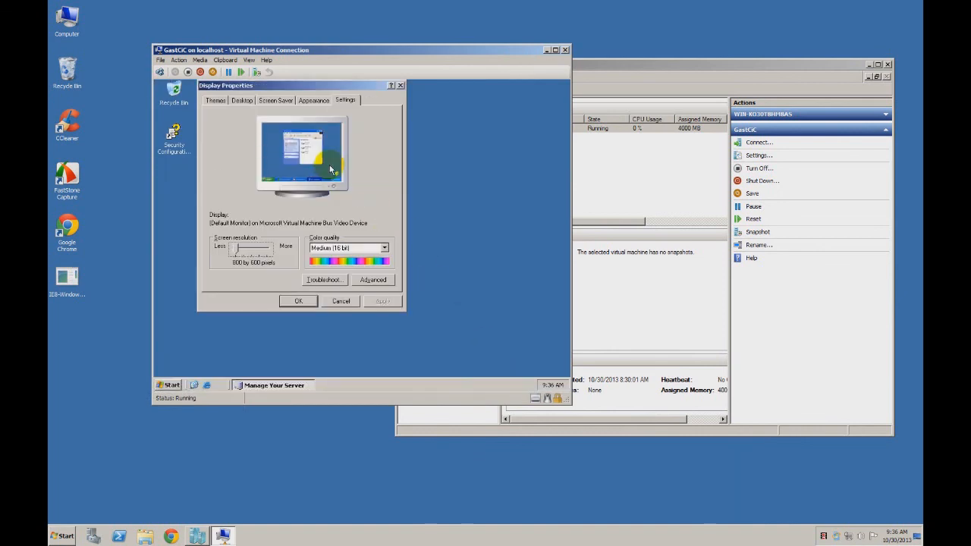
click(301, 299)
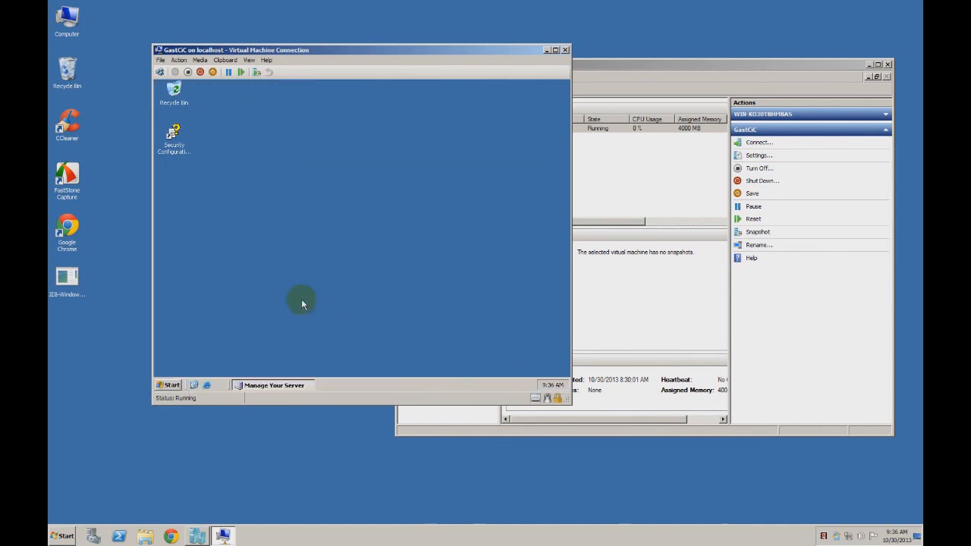
click(208, 385)
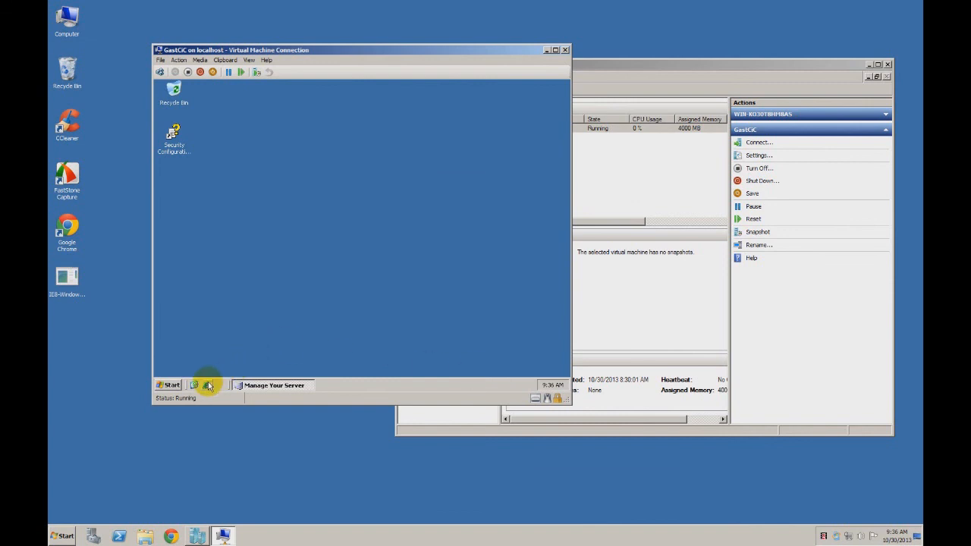
click(461, 266)
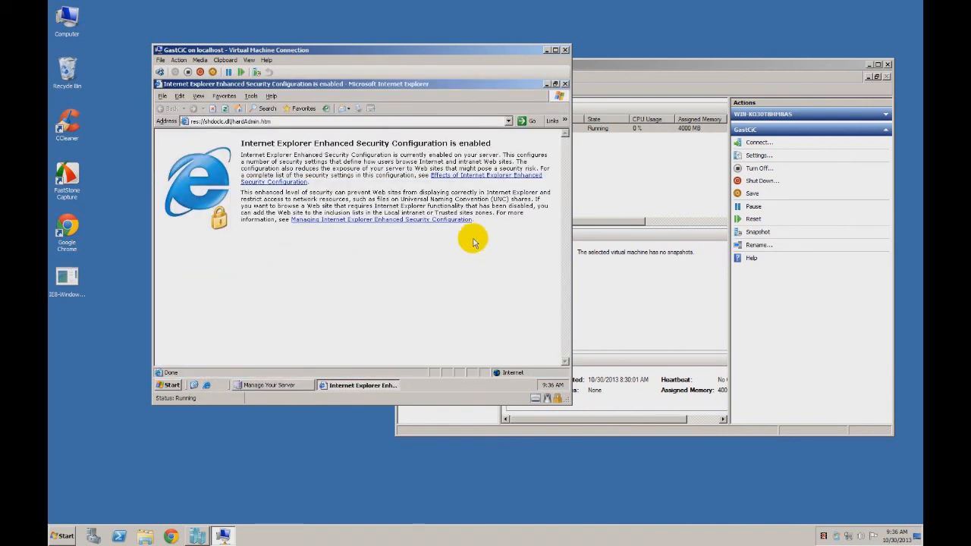
click(304, 122)
text(google)
key(ctrl+Return)
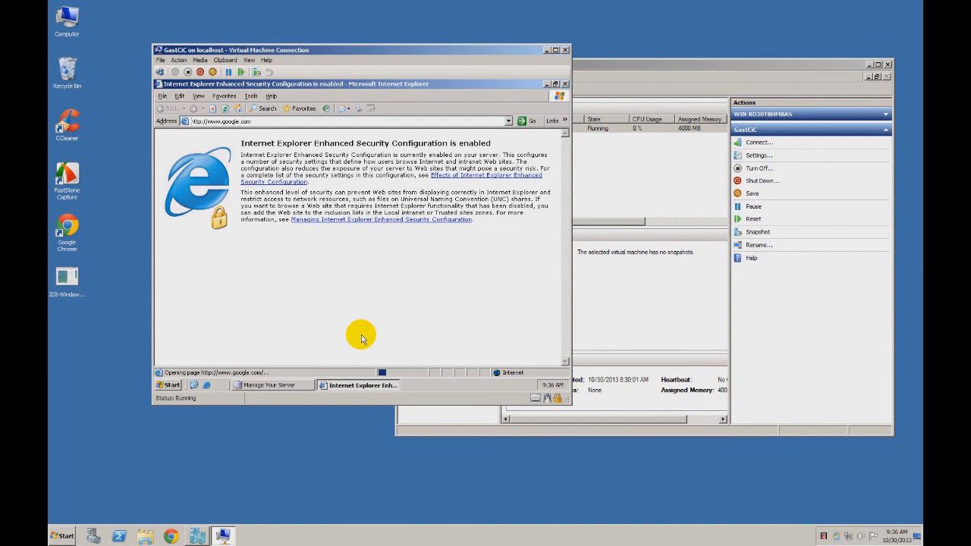
click(564, 84)
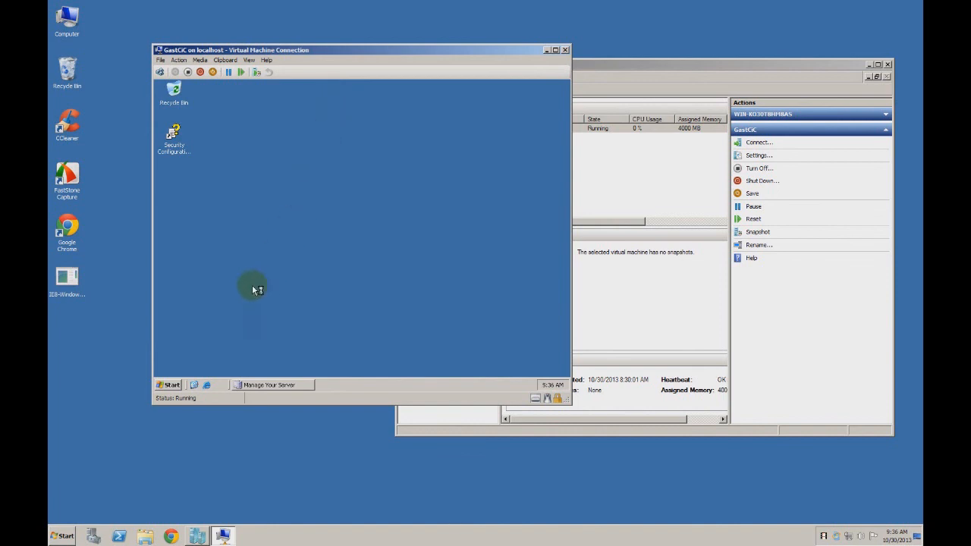
Step: Open the guest's Network Connections and check the status of the Local Area Connection
click(206, 386)
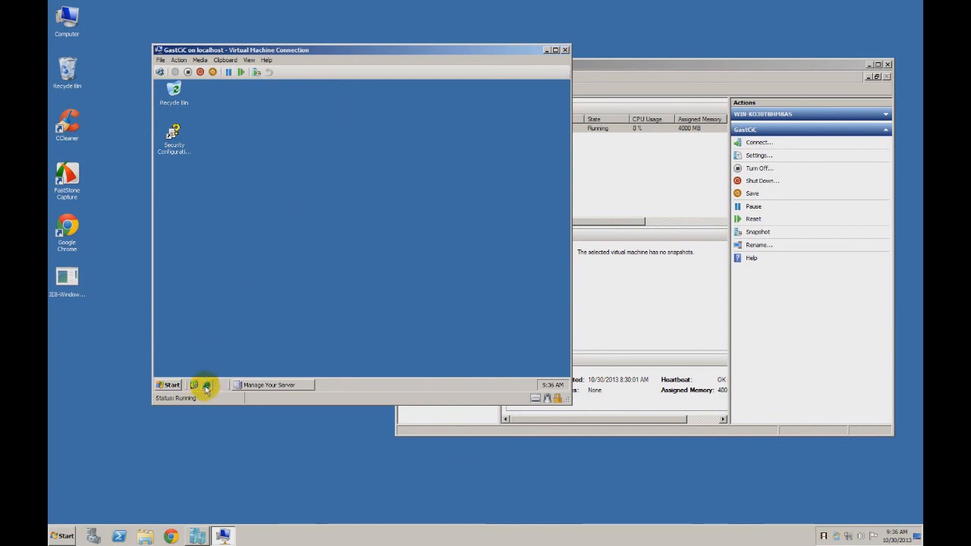
click(167, 385)
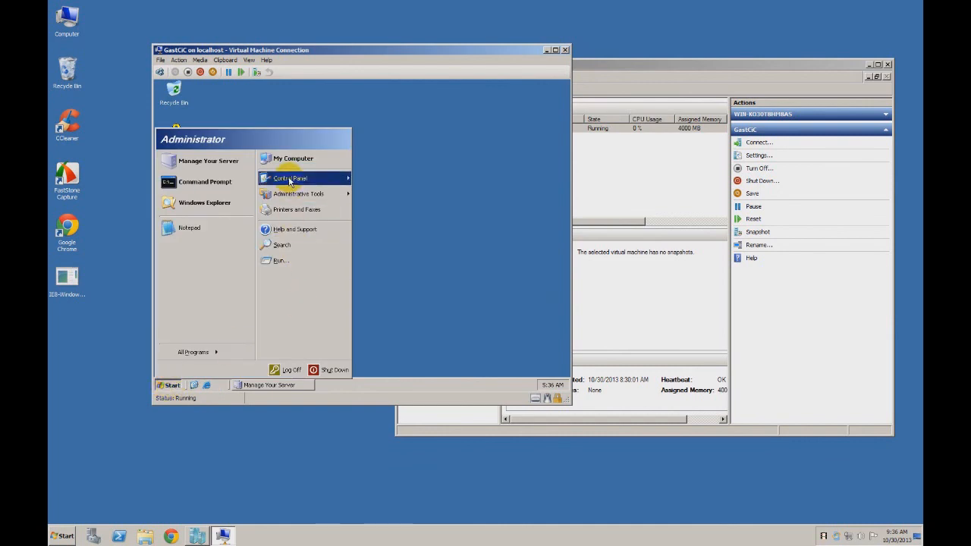
mouse_move(289, 183)
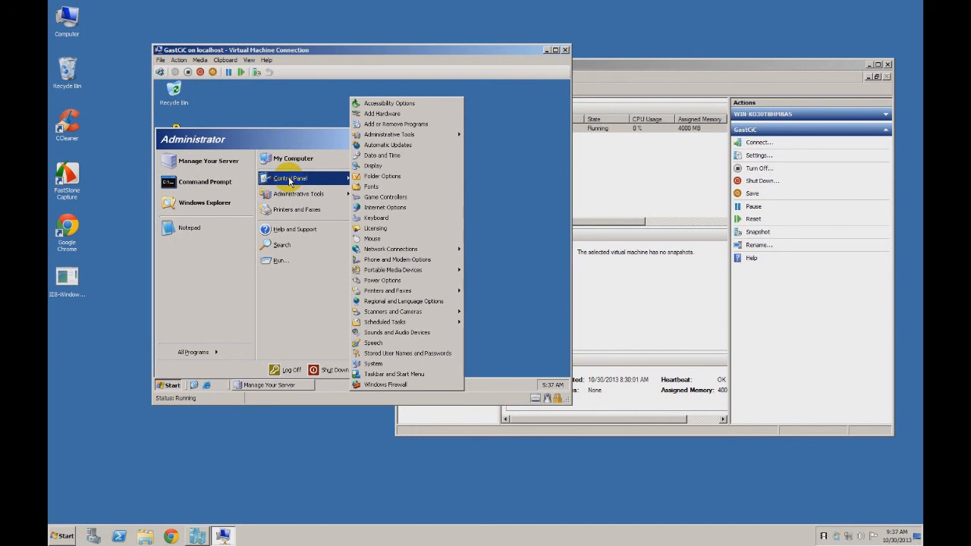
right_click(408, 250)
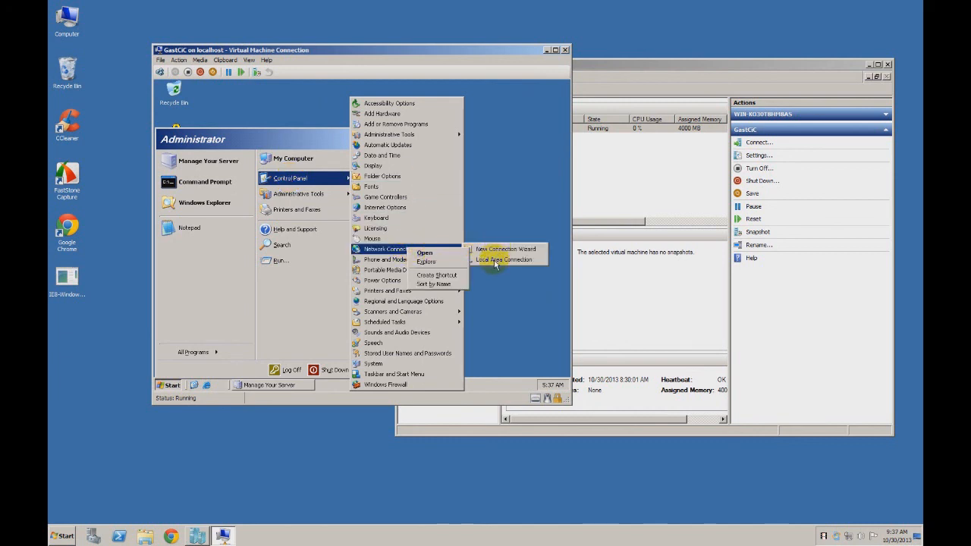
right_click(401, 249)
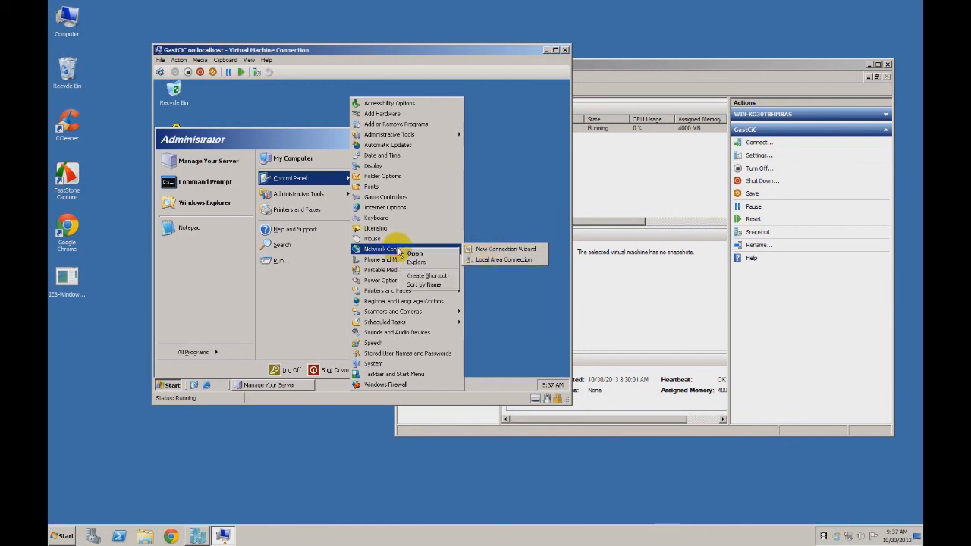
click(416, 254)
double_click(195, 157)
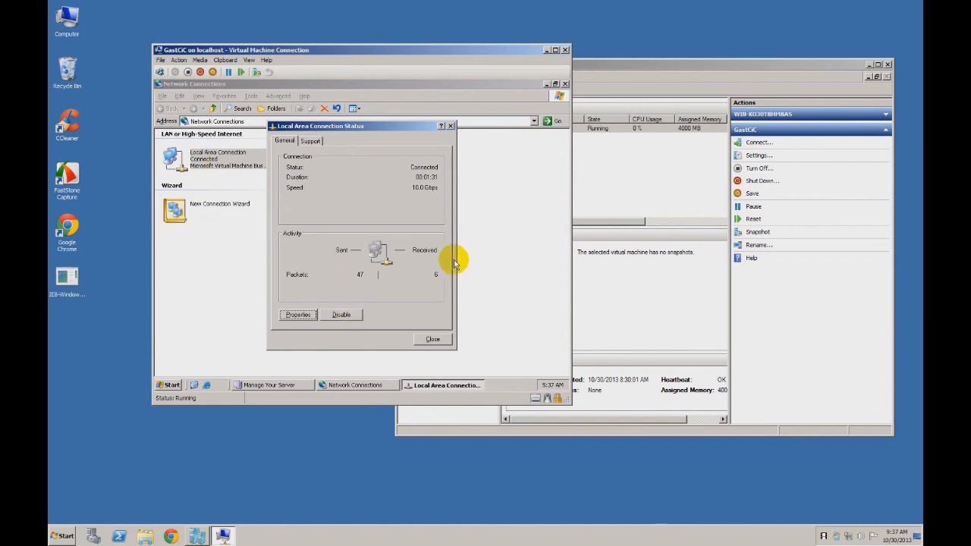
click(207, 385)
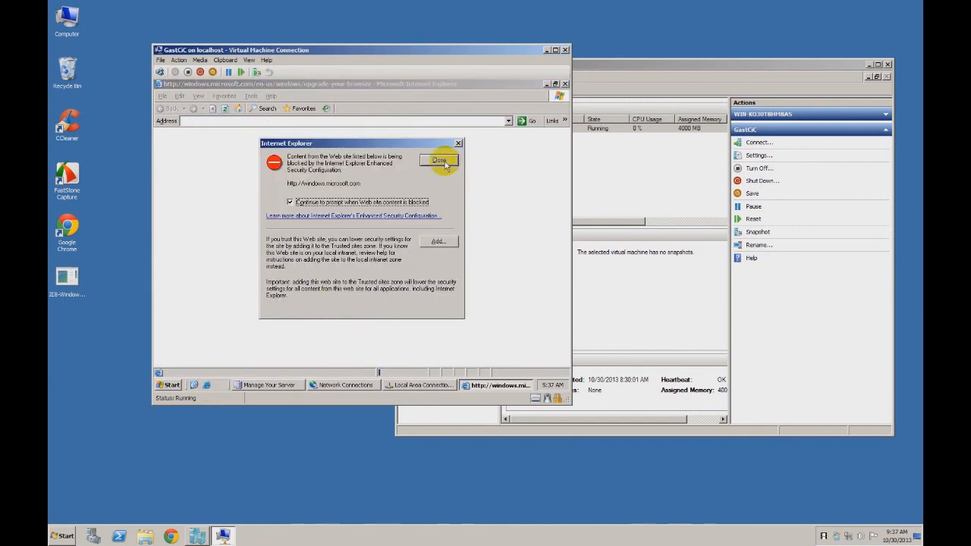
click(438, 241)
click(432, 213)
click(367, 255)
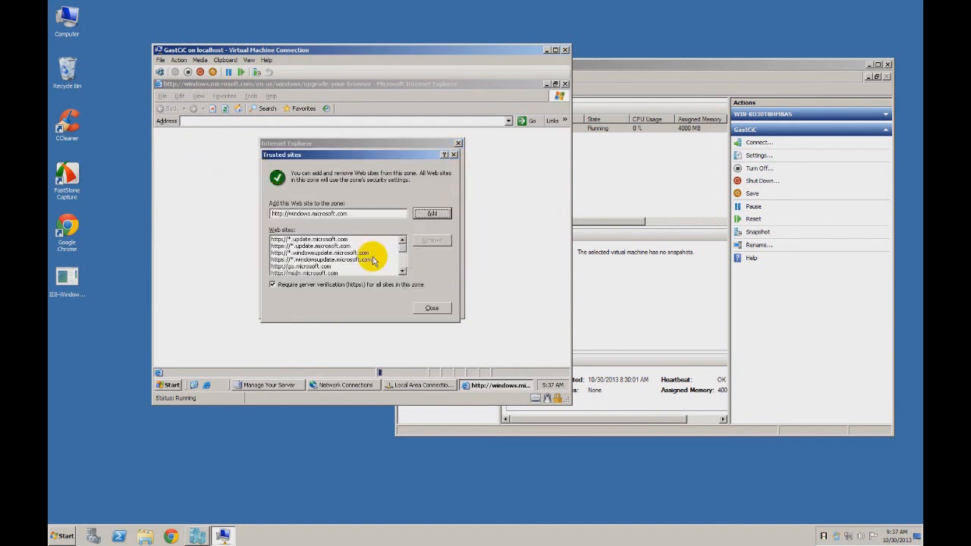
click(304, 286)
click(433, 216)
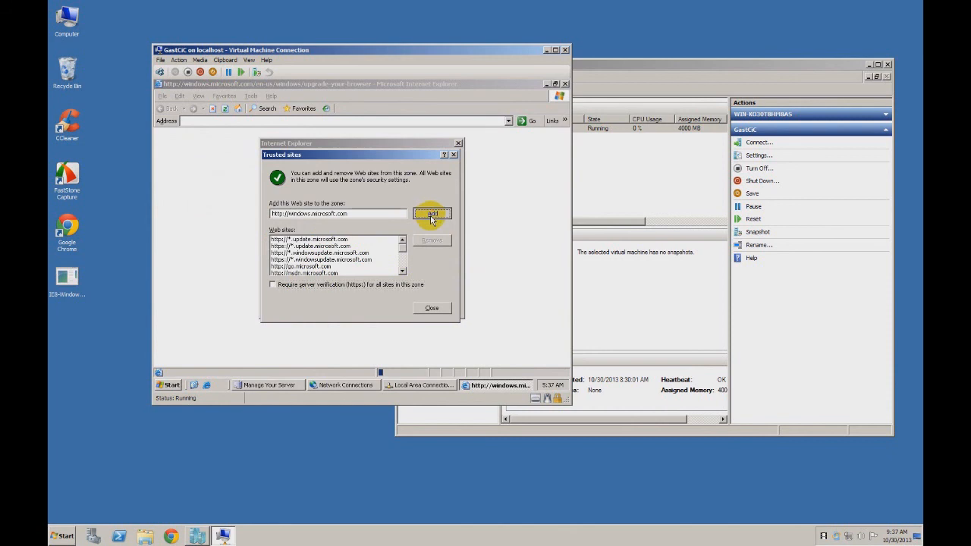
click(434, 307)
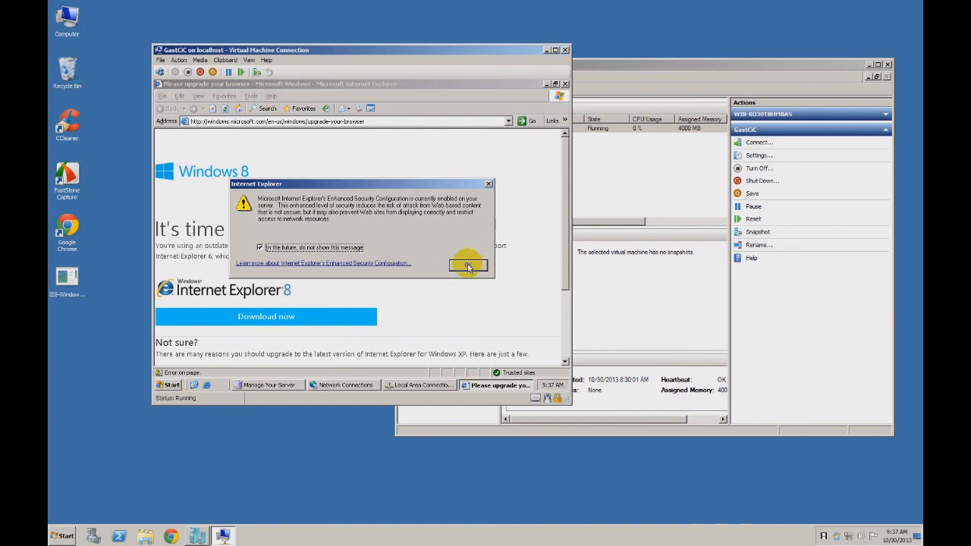
Step: Dismiss the Enhanced Security Configuration message for the future, look through the browser upgrade page and close the browser
click(334, 251)
click(464, 264)
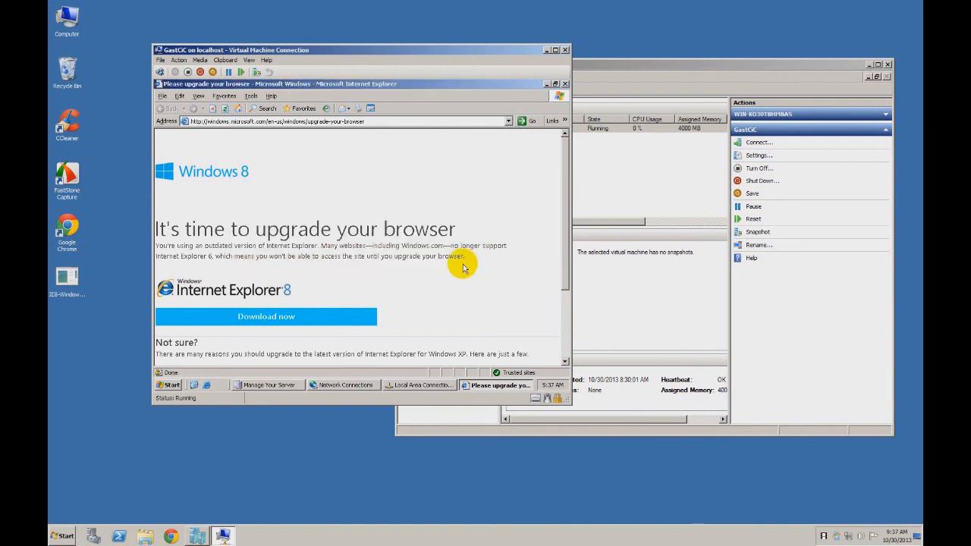
drag(564, 202, 564, 251)
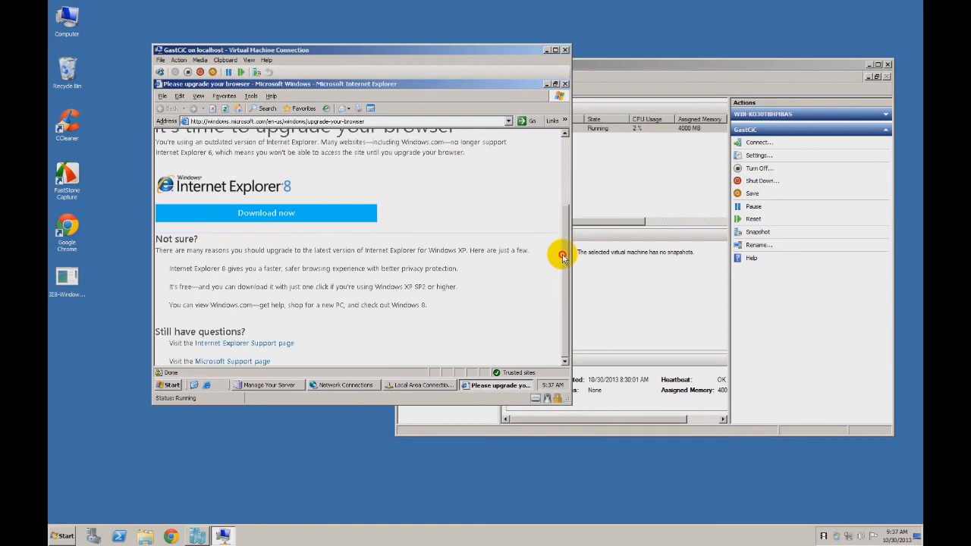
click(565, 84)
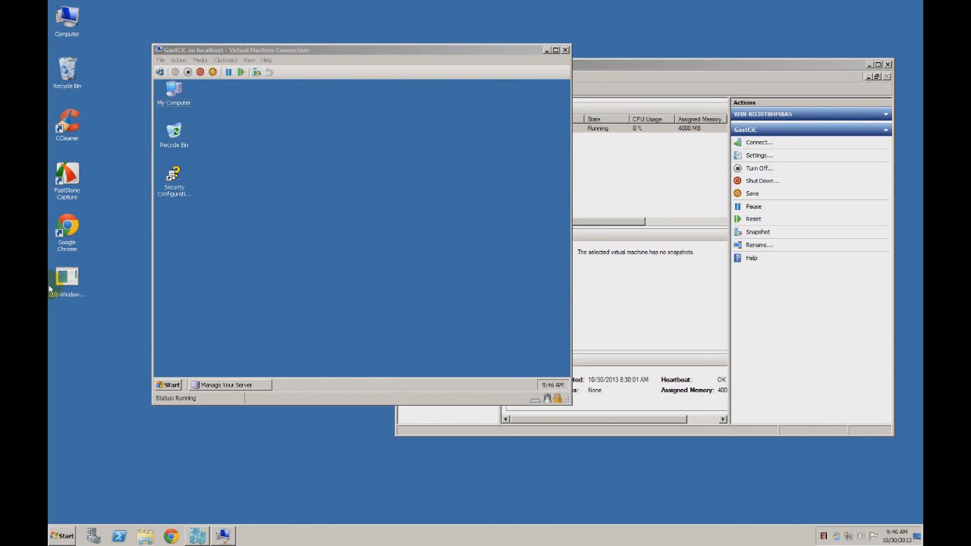
Step: Restore the minimized Manage Your Server window in the guest and close it
click(173, 385)
click(419, 306)
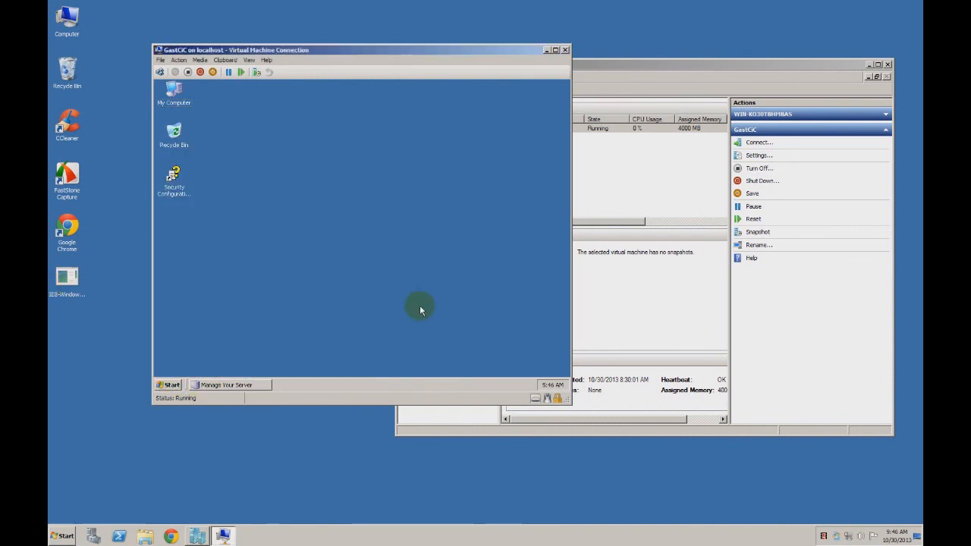
click(218, 385)
click(481, 82)
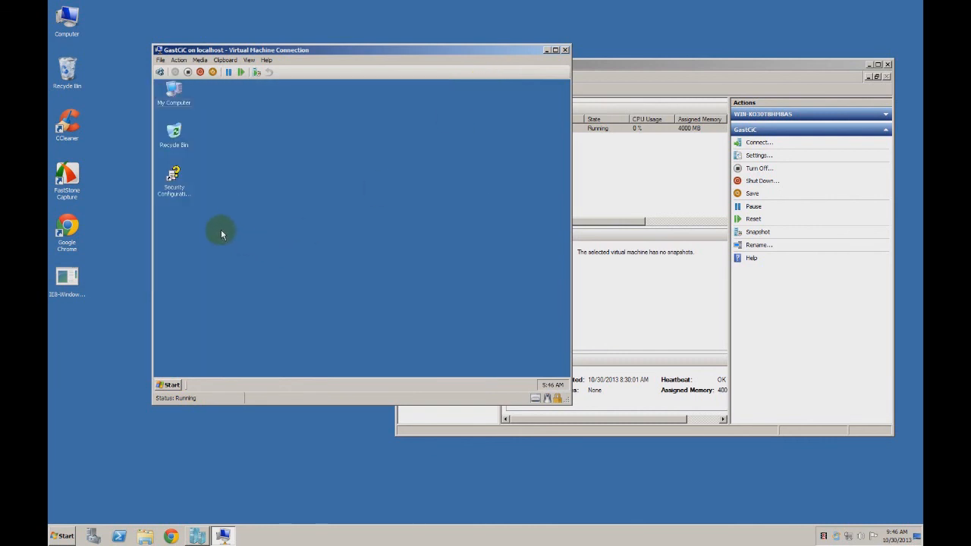
click(173, 386)
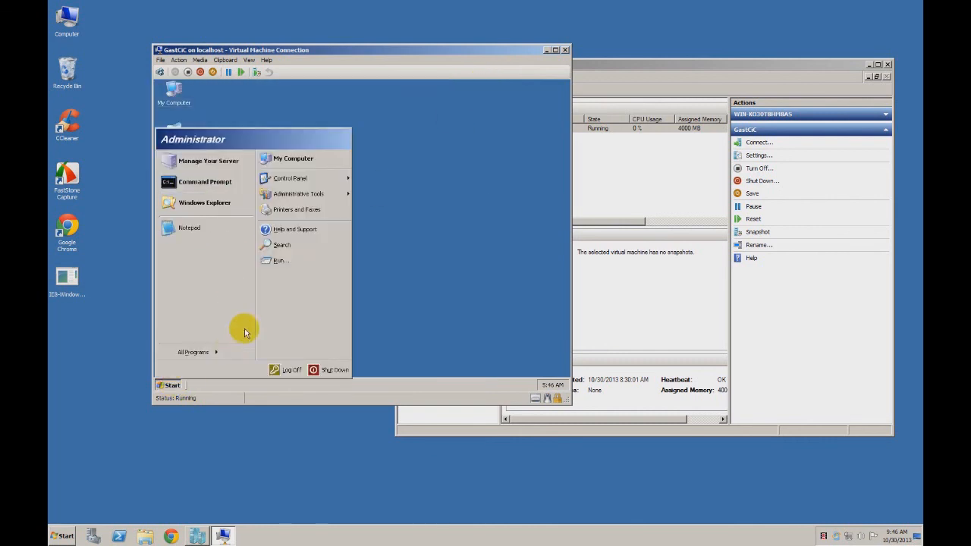
click(189, 351)
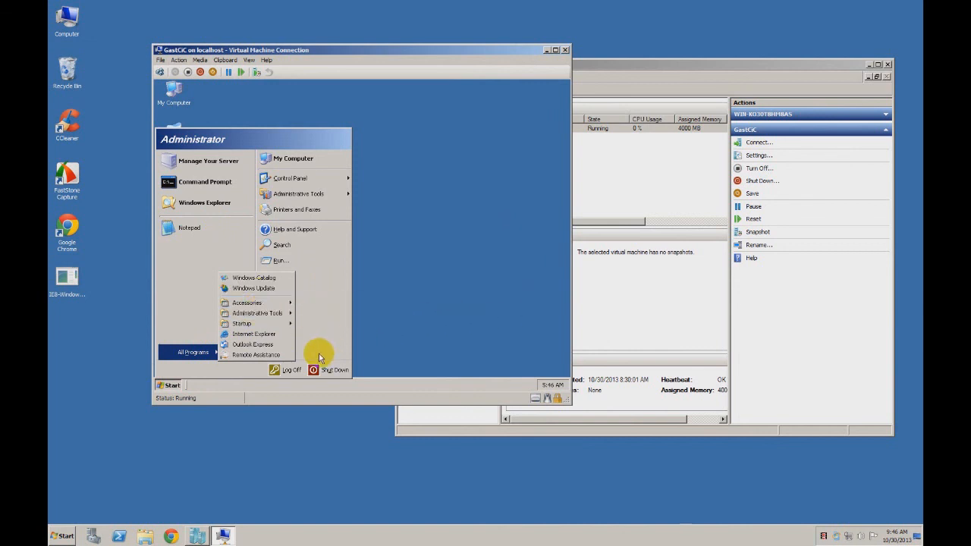
click(392, 304)
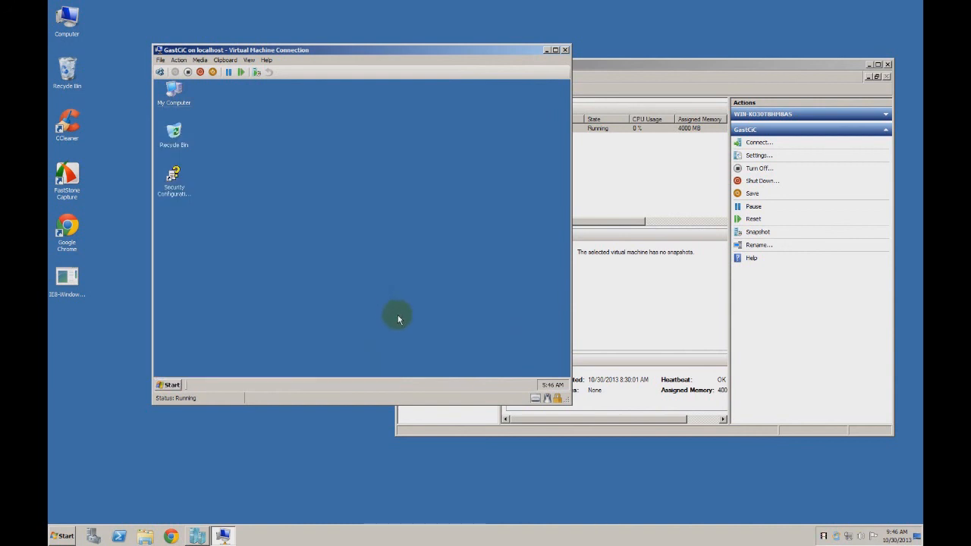
click(168, 385)
click(190, 353)
click(245, 338)
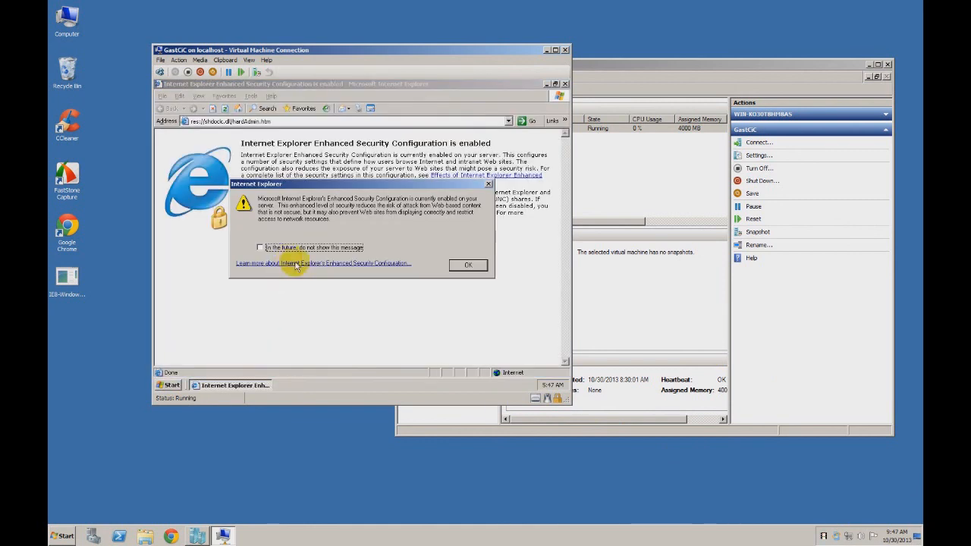
click(464, 262)
click(293, 123)
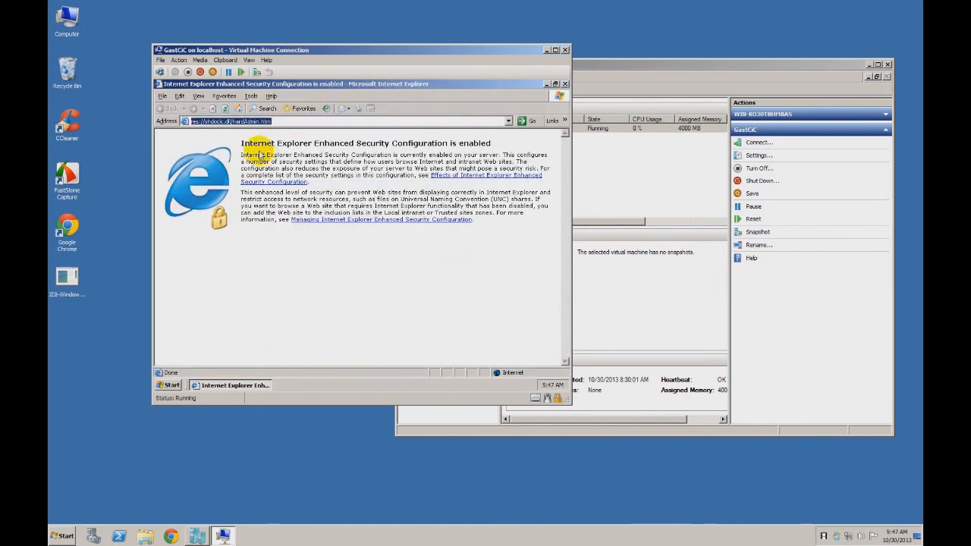
text(google)
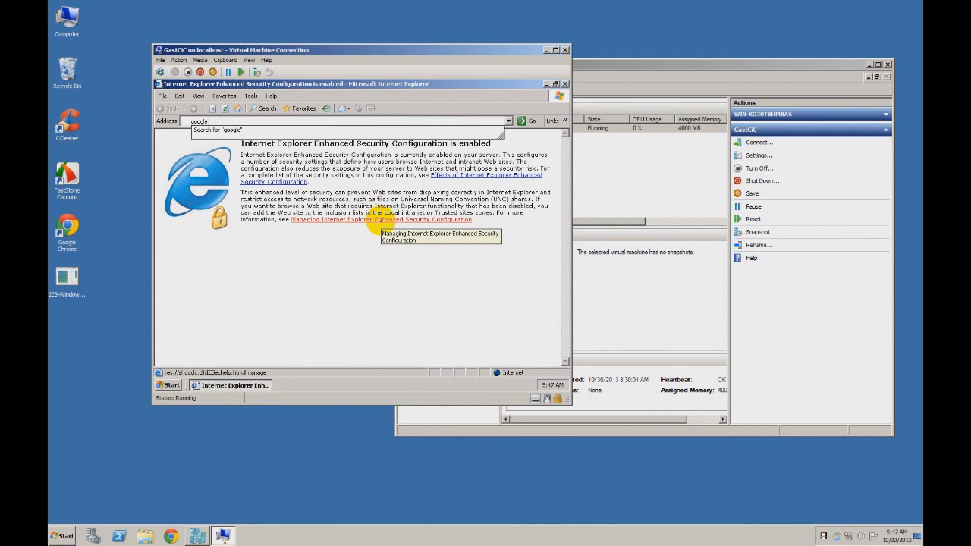
key(ctrl+Return)
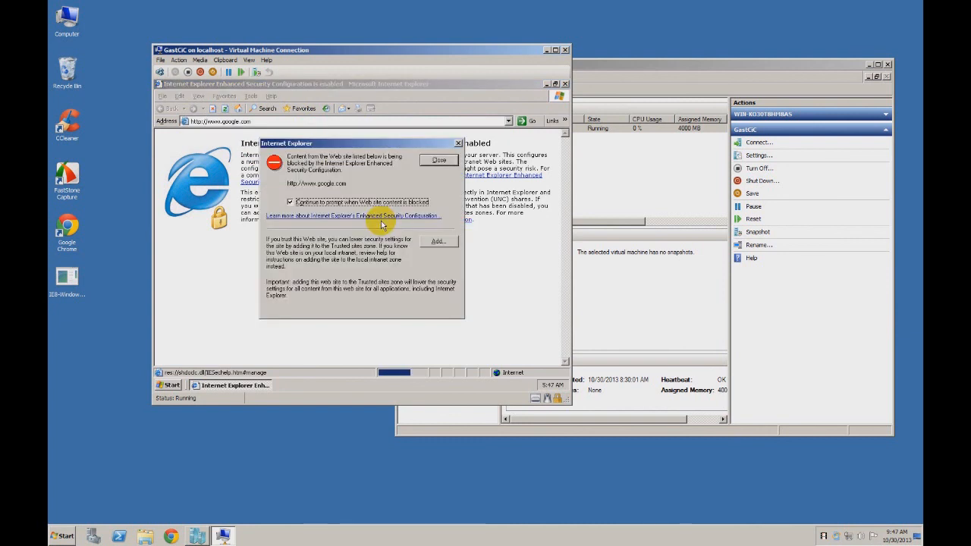
click(439, 241)
click(432, 213)
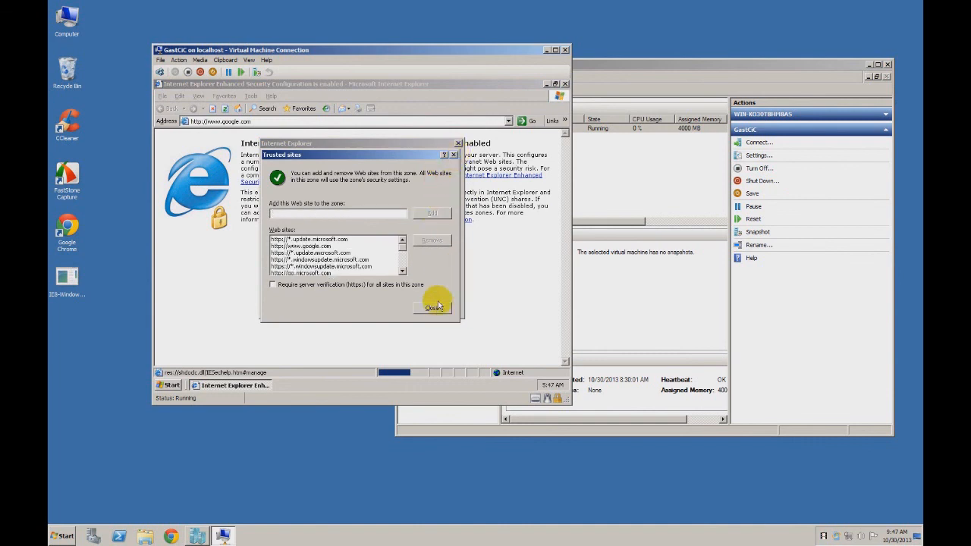
click(431, 308)
click(348, 248)
click(463, 267)
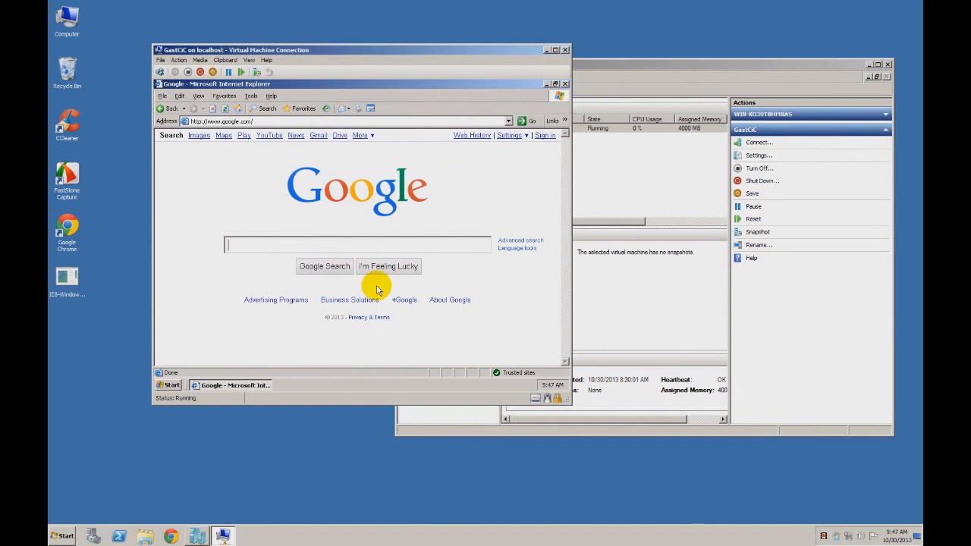
Step: Search Google for "server 2003 internet explorer 8" and open the Microsoft download page for Windows Internet Explorer 8 for Windows Server 2003
text(ser)
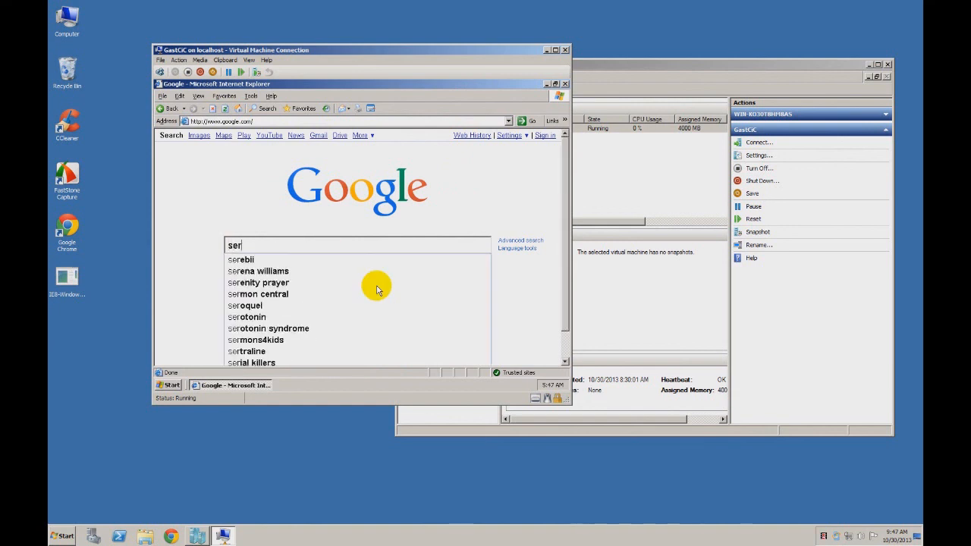
text(ver 2)
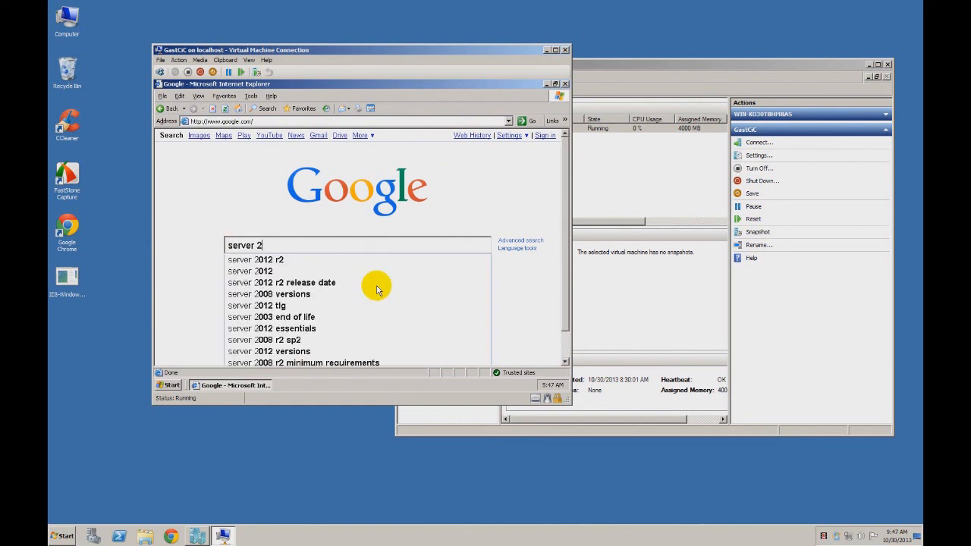
text(003 inter)
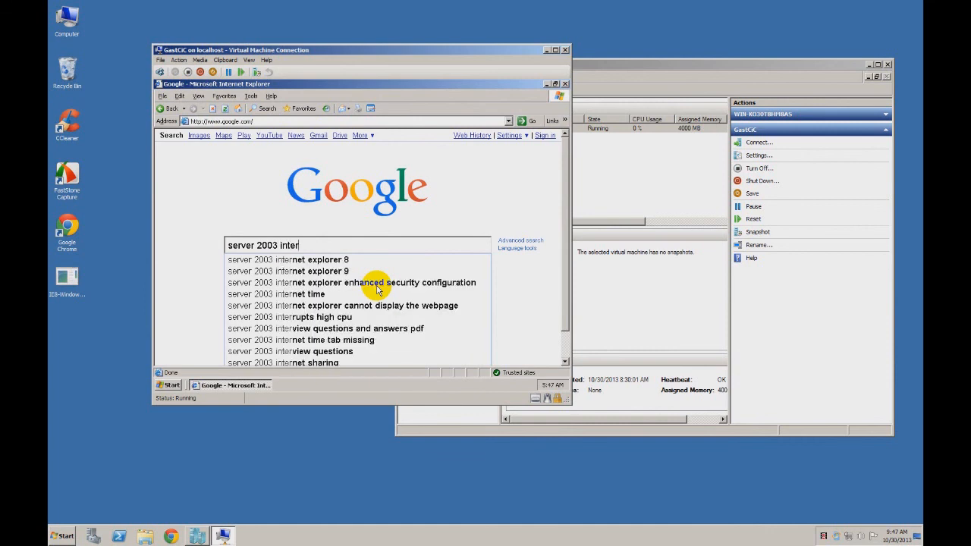
key(Down)
key(Return)
click(370, 256)
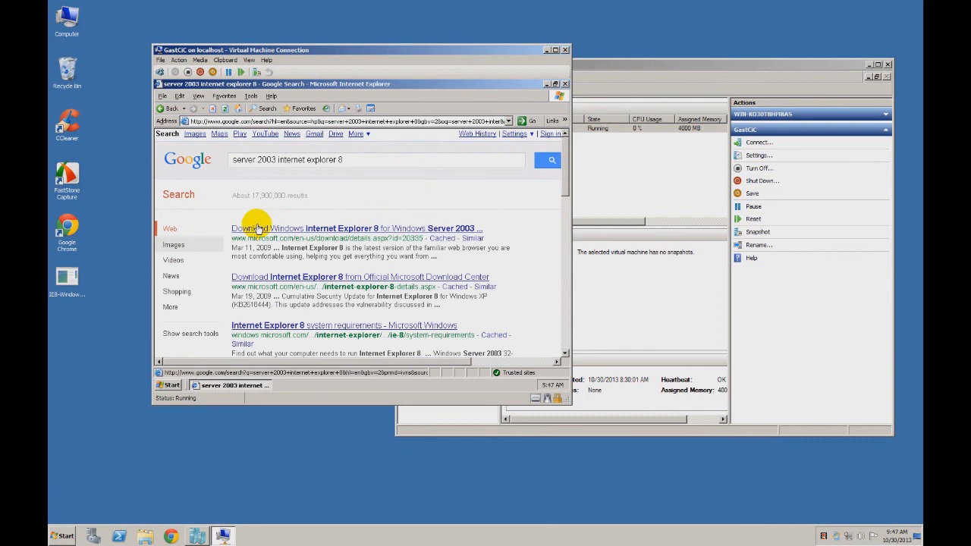
click(376, 229)
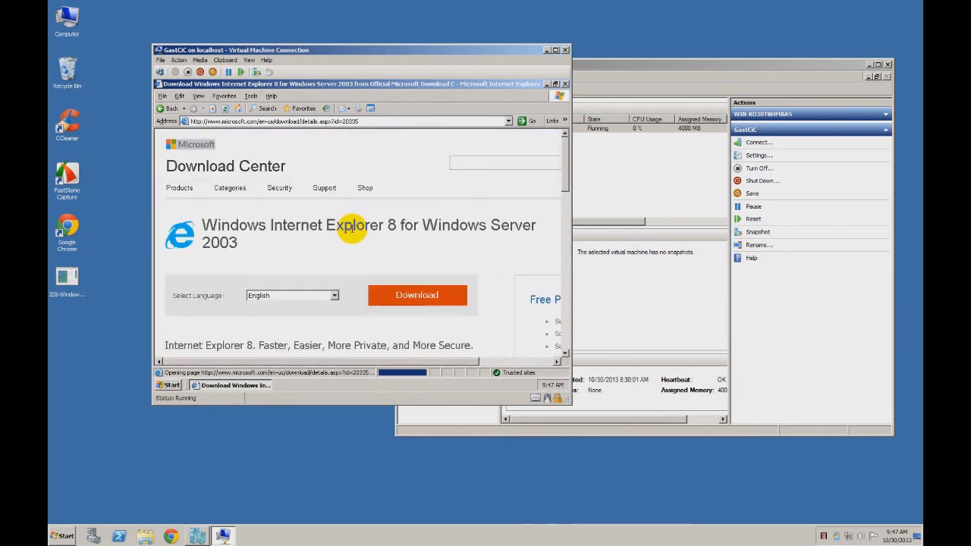
Step: Start the English Internet Explorer 8 download, add about:blank to the Trusted sites and dismiss the blocked-content message
click(399, 301)
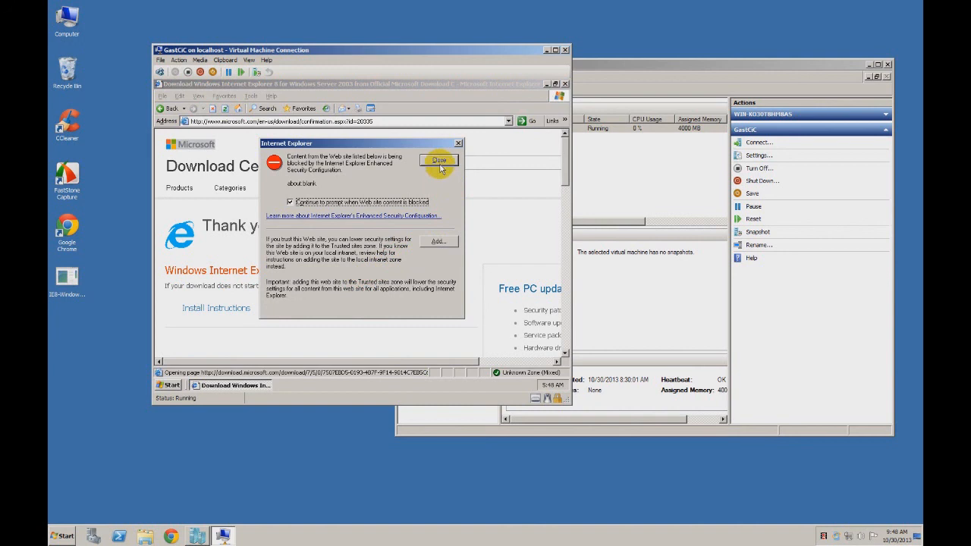
click(437, 243)
click(433, 214)
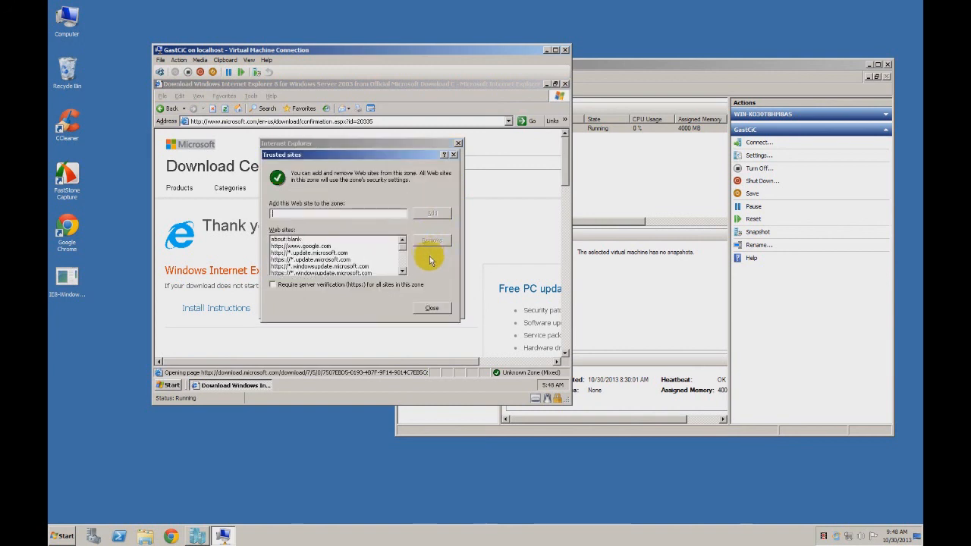
click(432, 307)
click(440, 162)
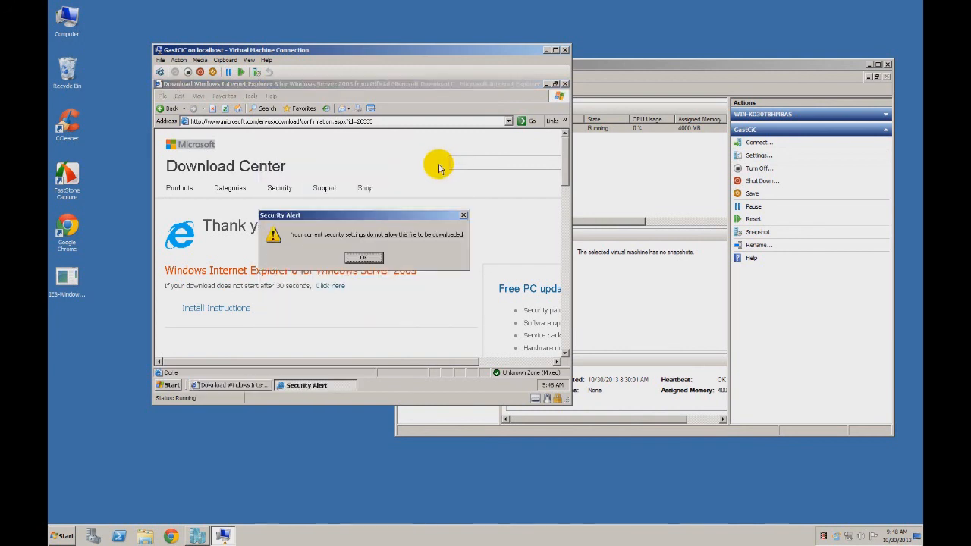
click(365, 259)
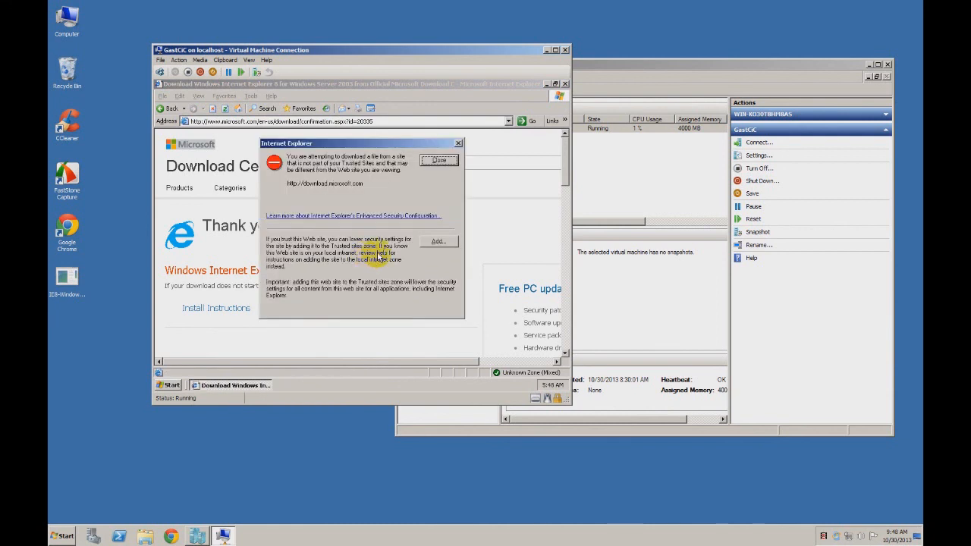
click(438, 243)
click(436, 216)
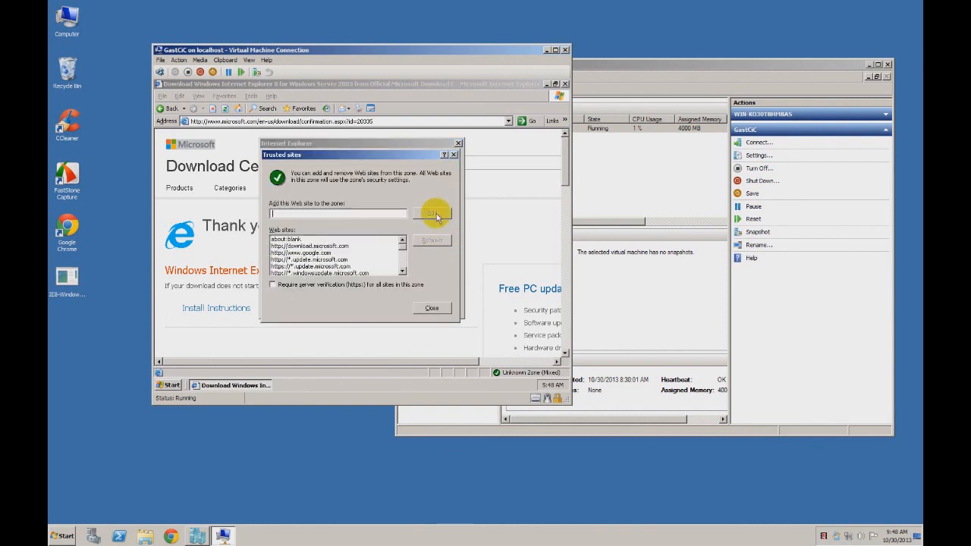
click(432, 308)
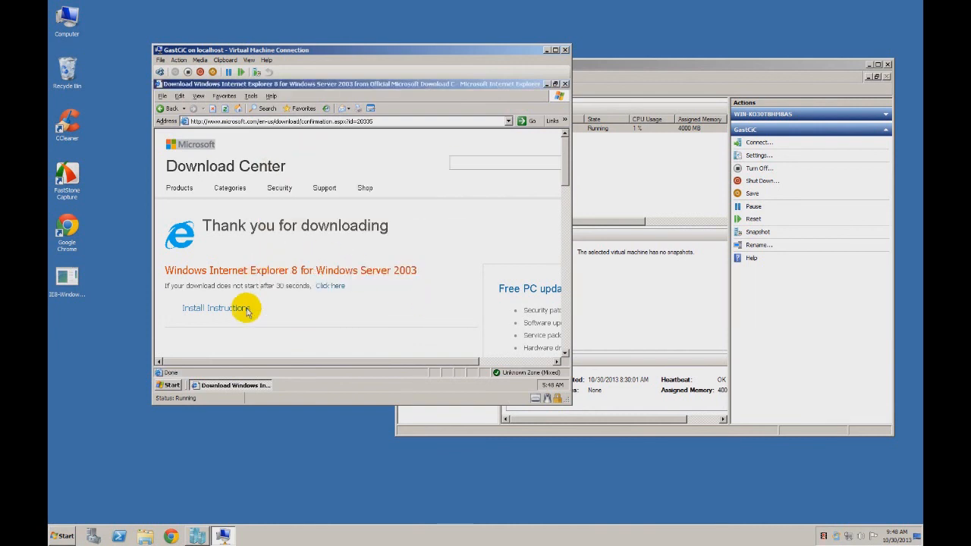
Step: Restart the Internet Explorer 8 download from the confirmation page and choose to run IE8-WindowsServer2003-x86-ENU.exe directly
click(333, 287)
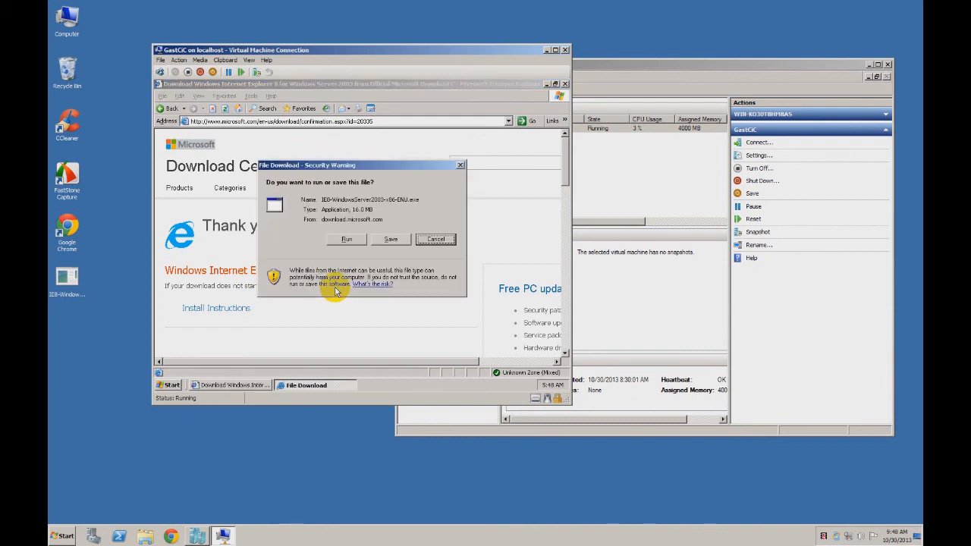
click(346, 239)
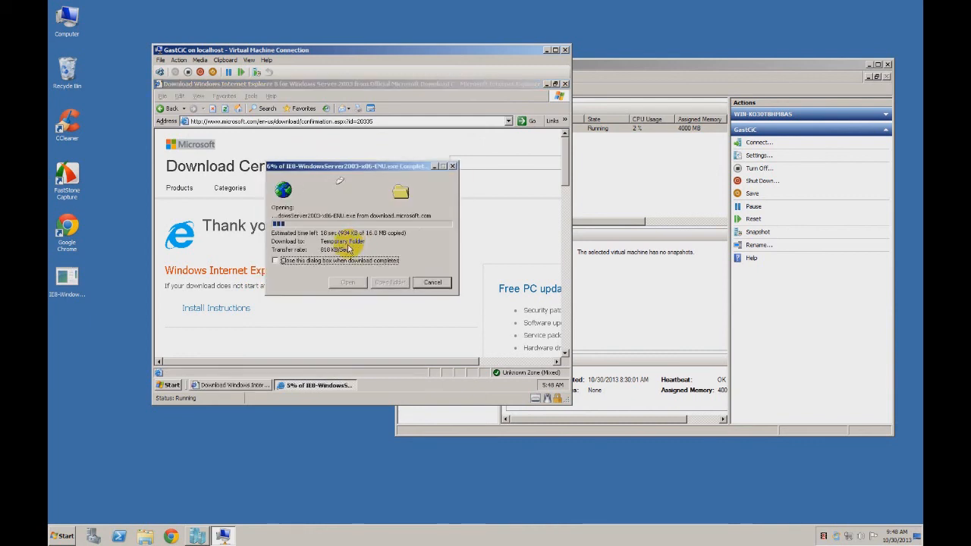